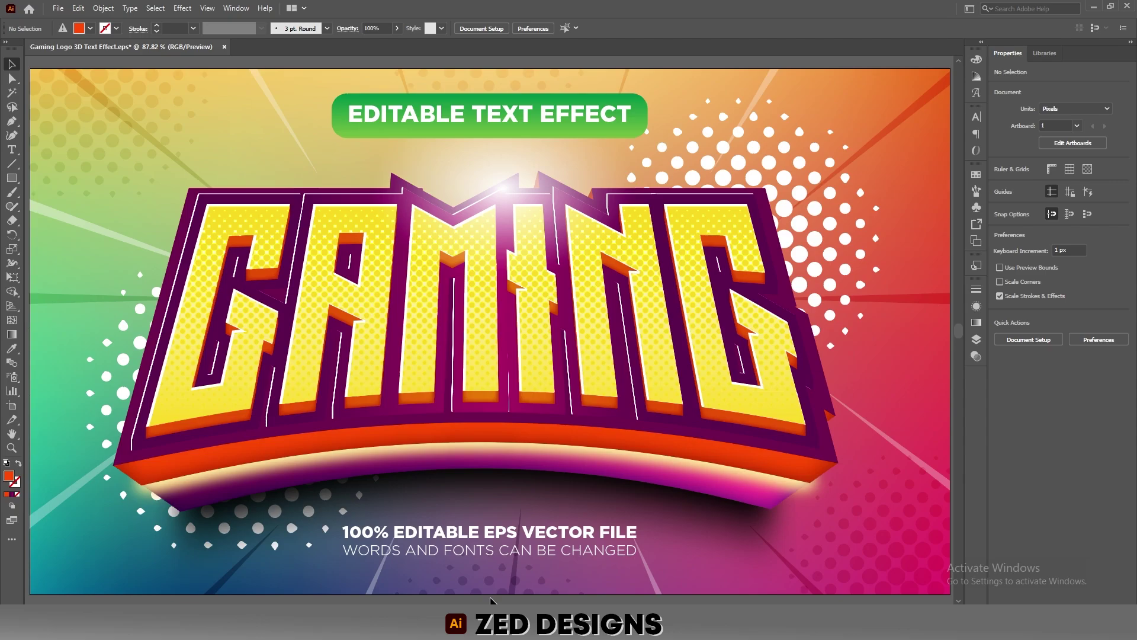
# Delete the old GAMING logo and Layer 2, add a new layer, and start new text at the centre
pyautogui.click(491, 354)
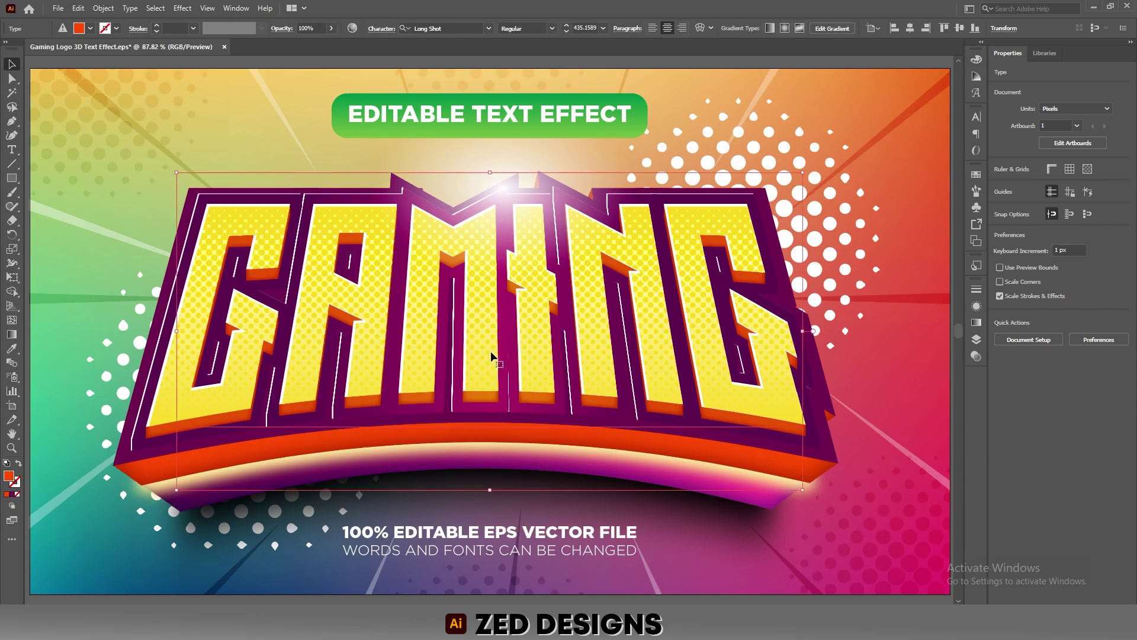
pyautogui.press('Delete')
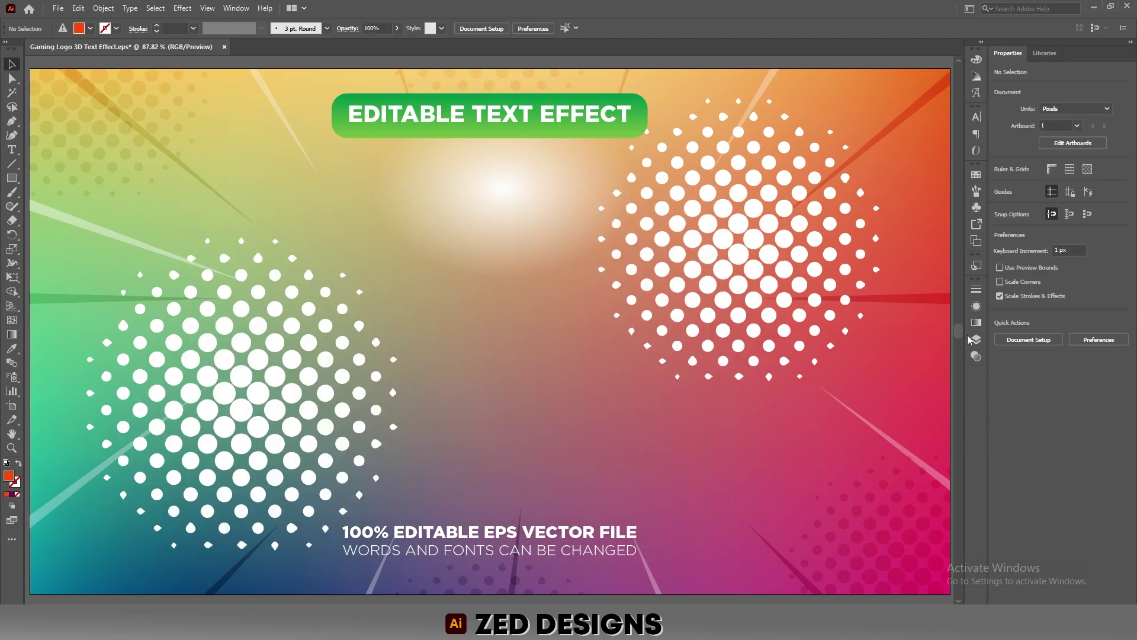
pyautogui.click(975, 339)
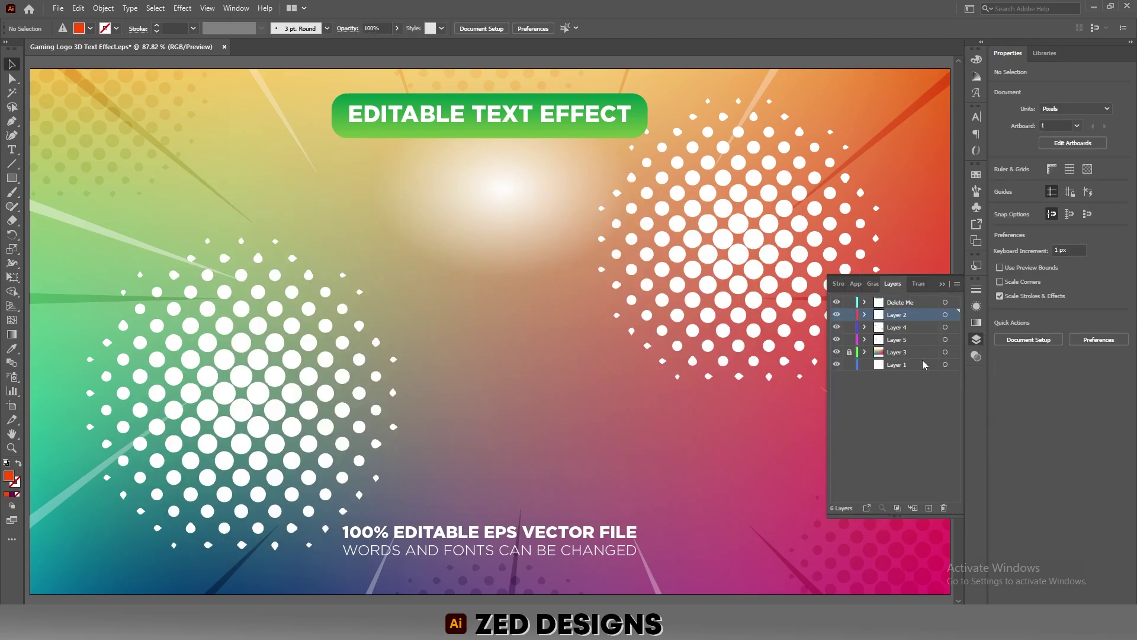
pyautogui.click(929, 507)
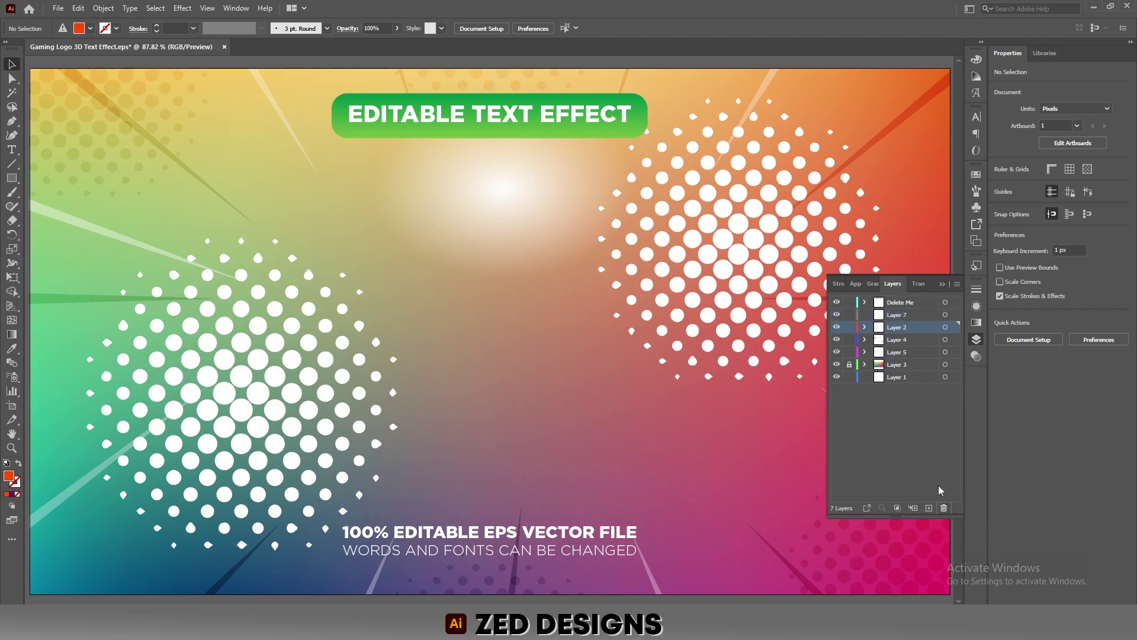
pyautogui.click(944, 508)
pyautogui.press('Return')
pyautogui.click(903, 304)
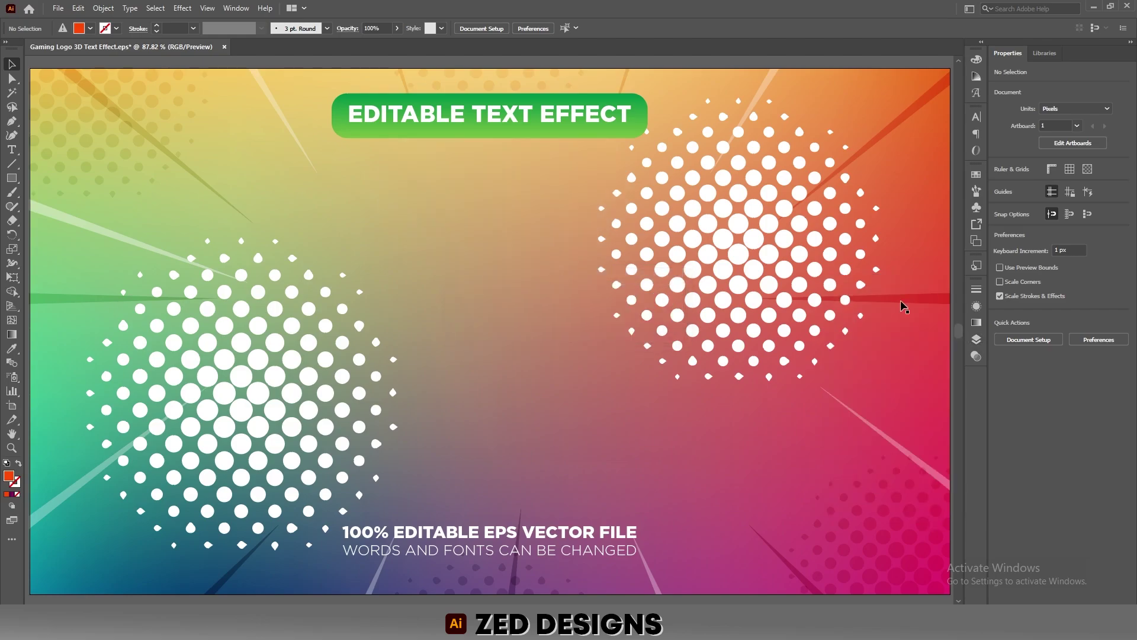
pyautogui.press('t')
pyautogui.click(429, 323)
# Type GAMING and set it in the Long Shot font
pyautogui.write('GAMING')
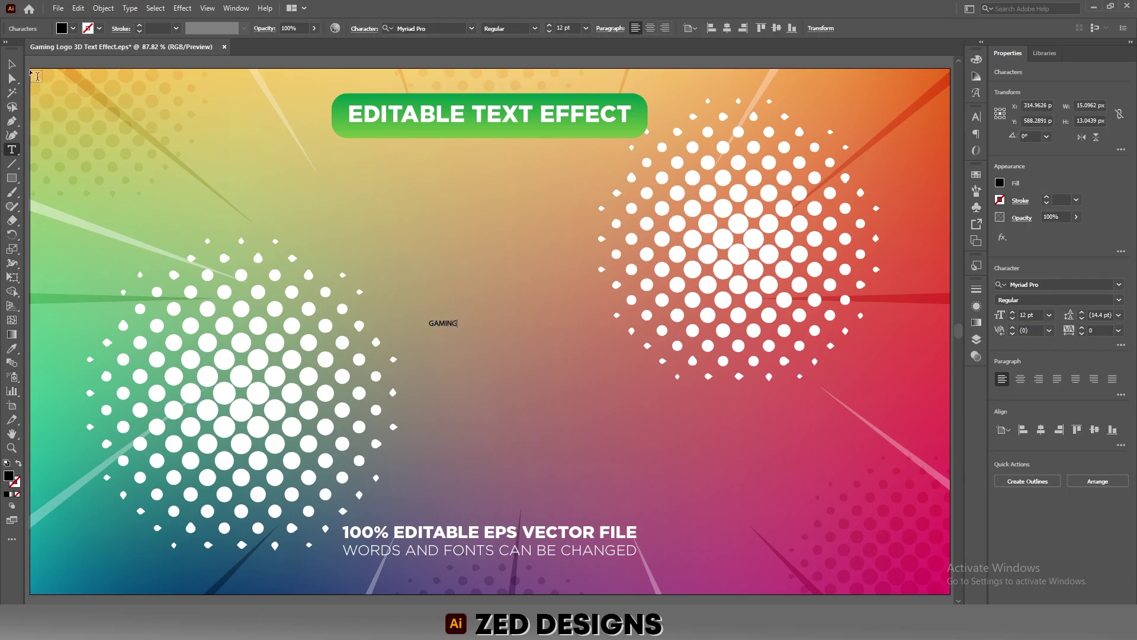
pyautogui.click(12, 63)
pyautogui.click(428, 26)
pyautogui.write('LONG')
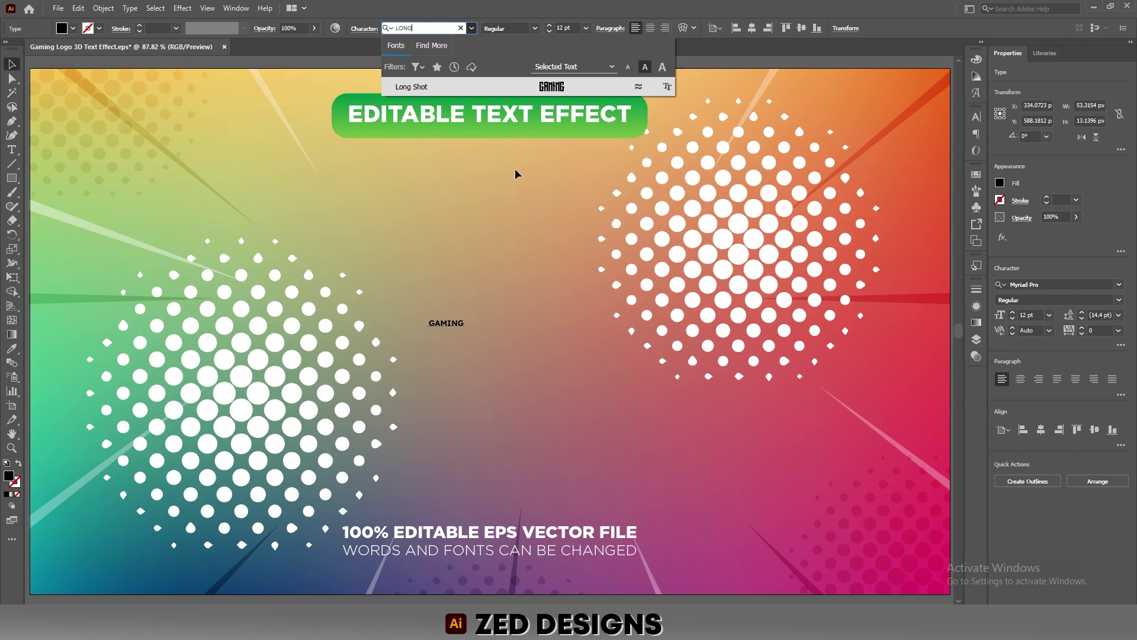
pyautogui.press('Return')
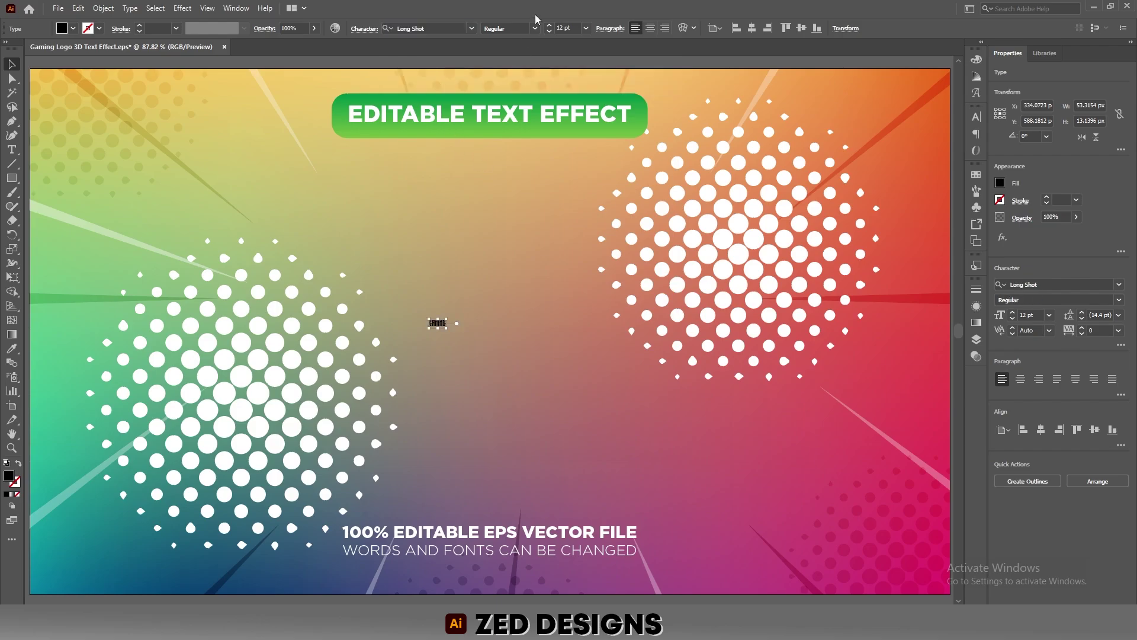
# Size GAMING to 435 pt, centre-align it and centre it on the artboard both ways
pyautogui.click(606, 208)
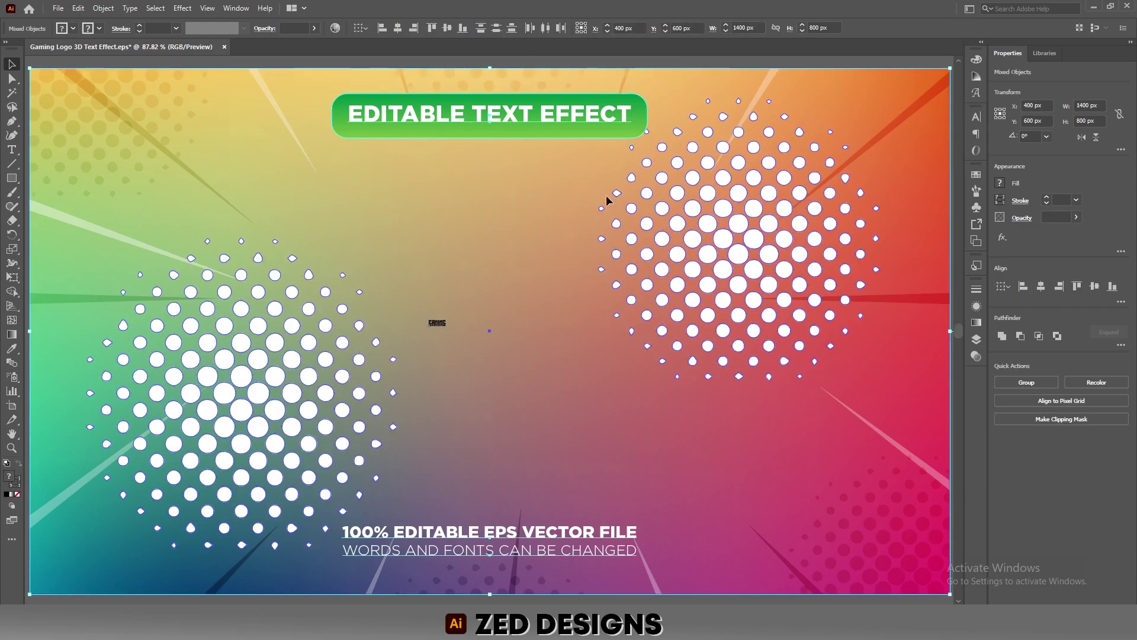
pyautogui.click(438, 323)
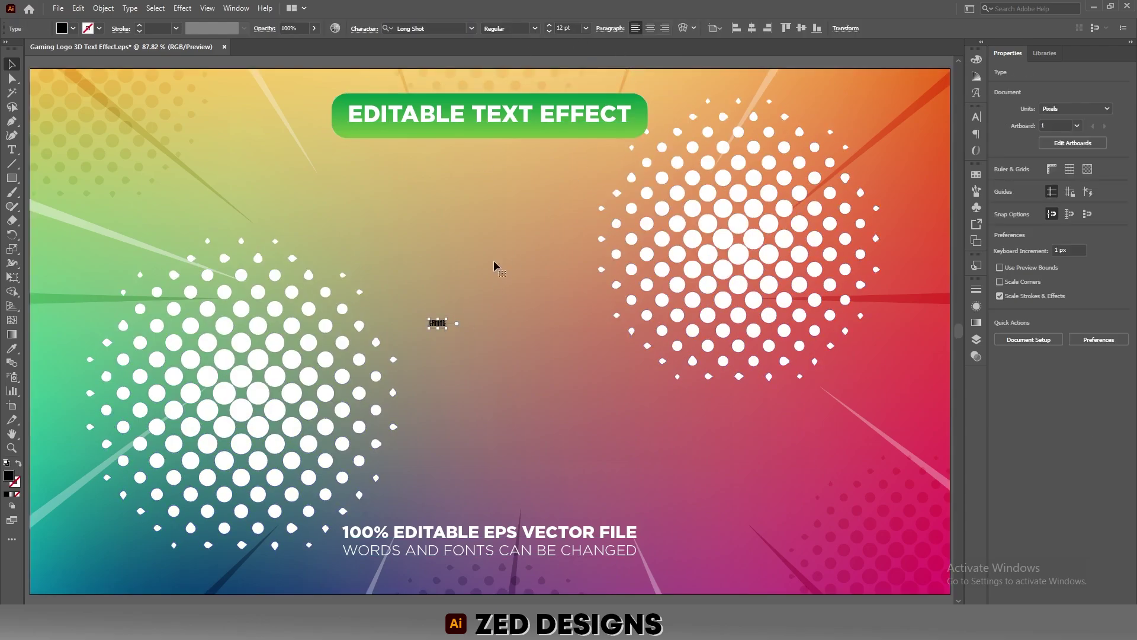
pyautogui.click(568, 28)
pyautogui.write('435')
pyautogui.press('Return')
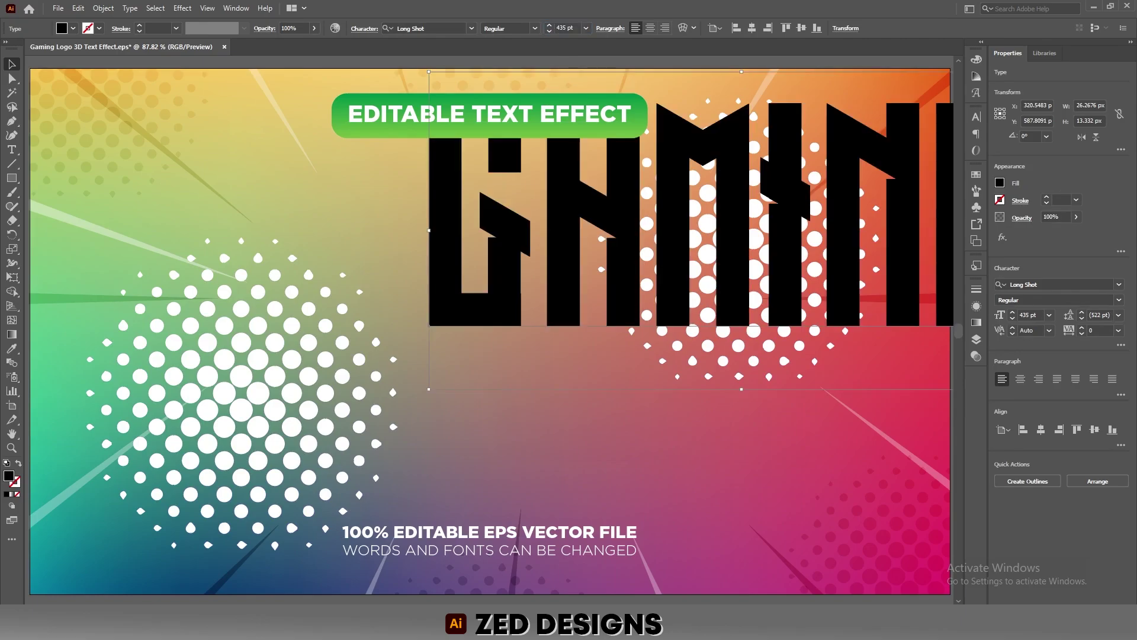
pyautogui.click(650, 28)
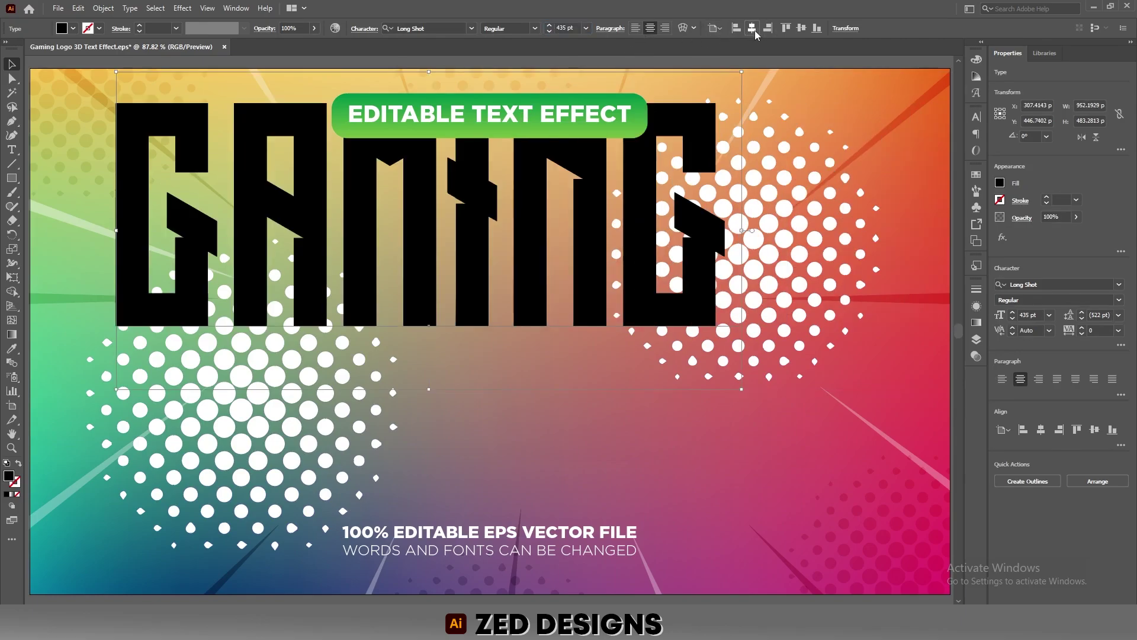
pyautogui.click(753, 29)
pyautogui.click(799, 29)
pyautogui.scroll(-1, 546, 360)
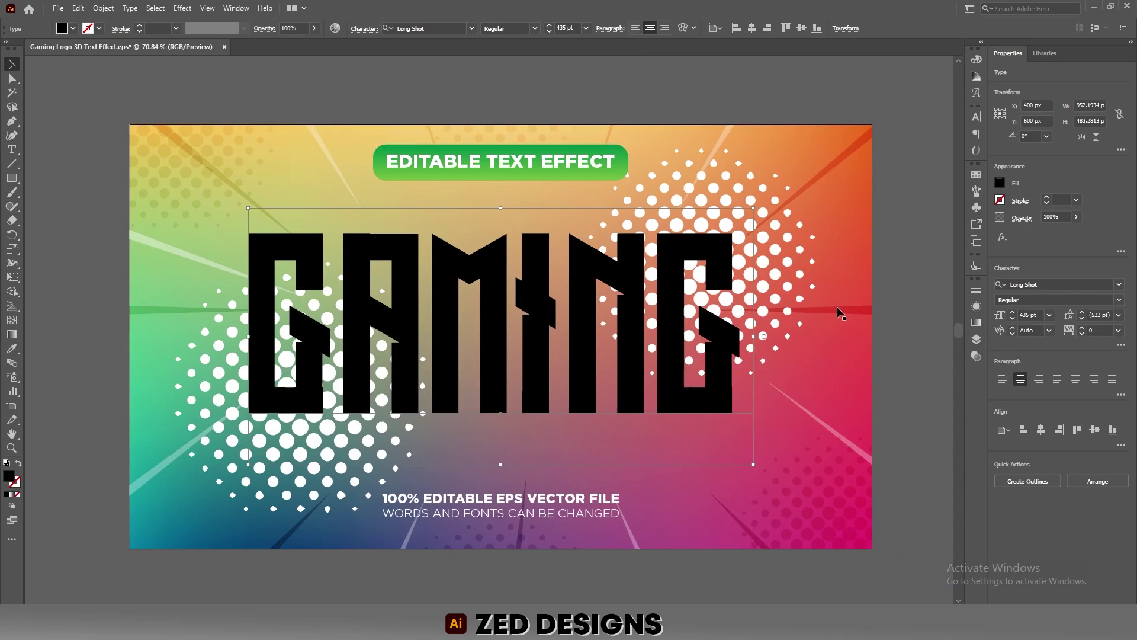
pyautogui.press('F7')
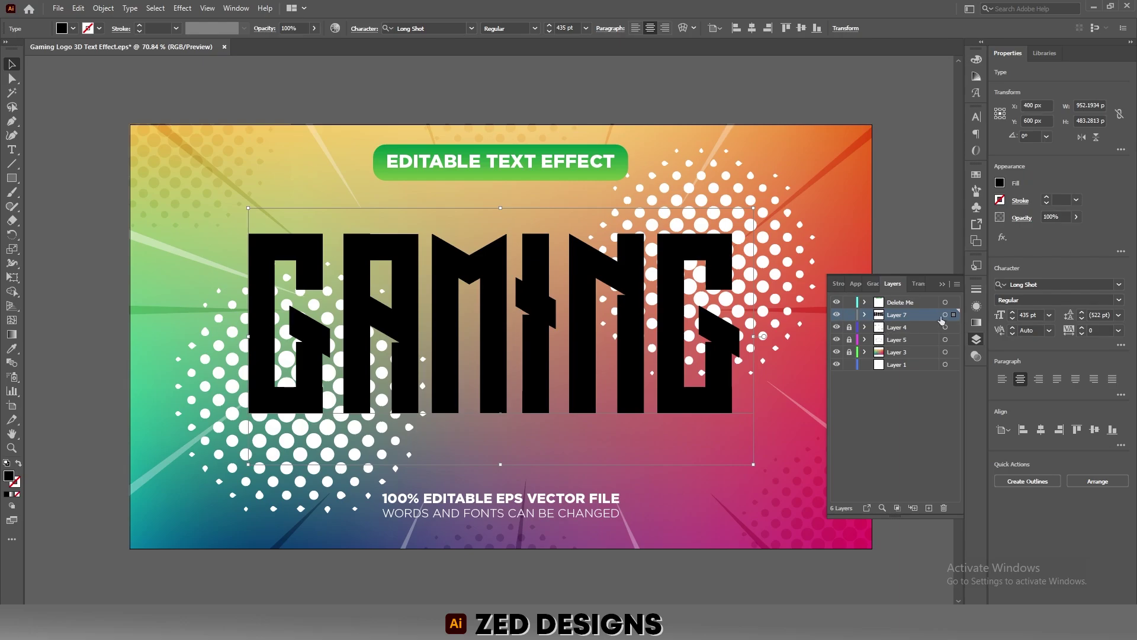
pyautogui.press('F7')
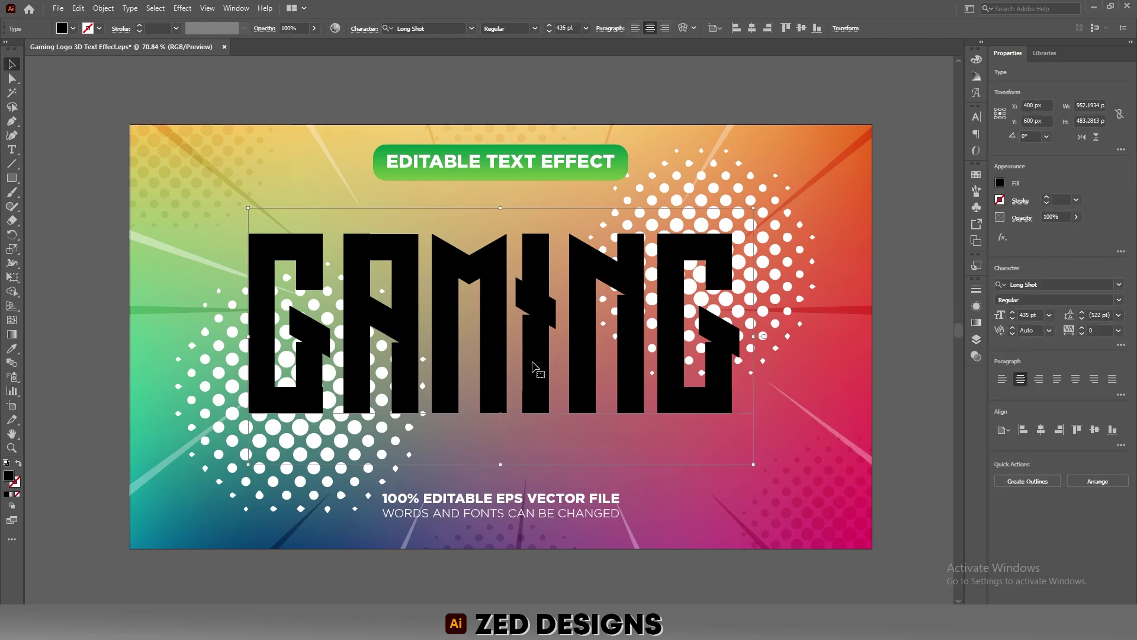
# Remove the text's fill and add a new white fill in the Appearance panel
pyautogui.click(17, 494)
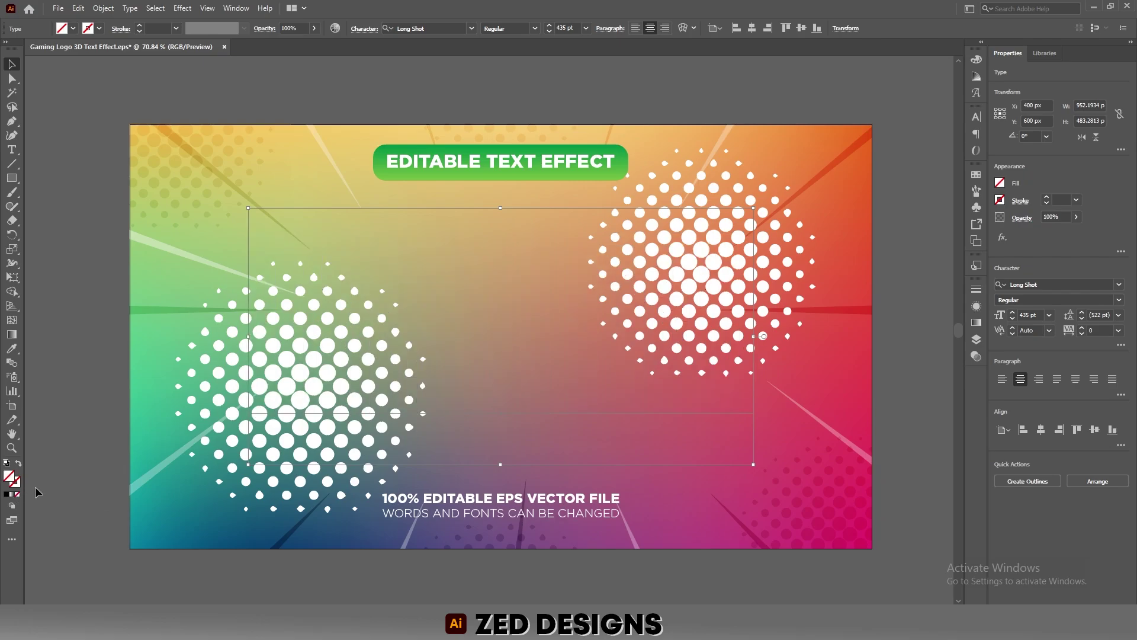
pyautogui.scroll(1, 495, 379)
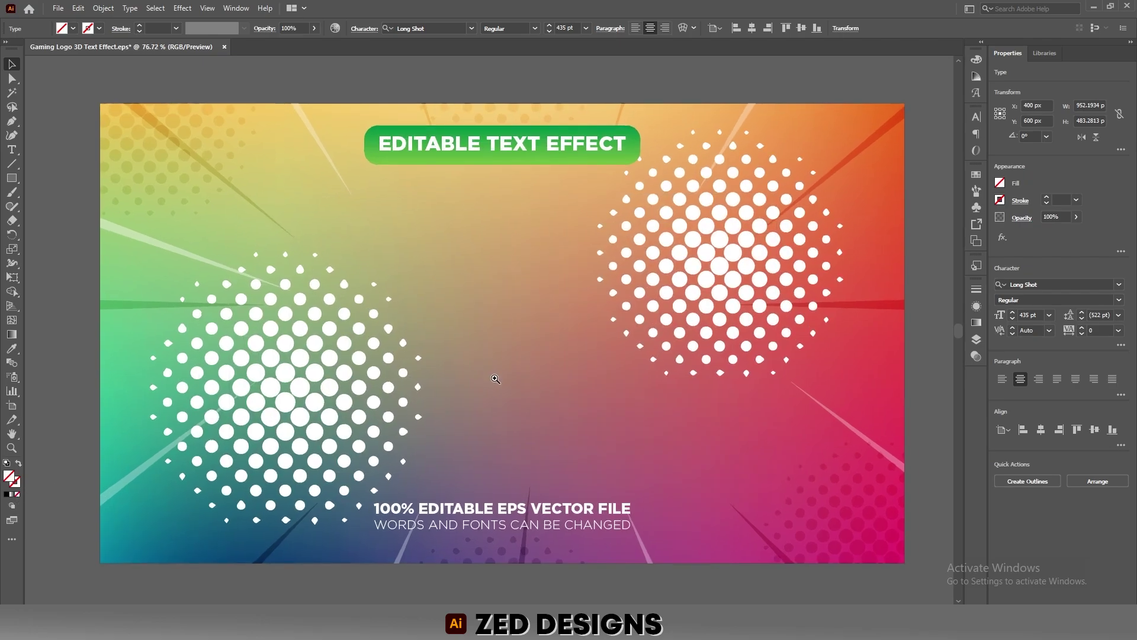
pyautogui.click(977, 306)
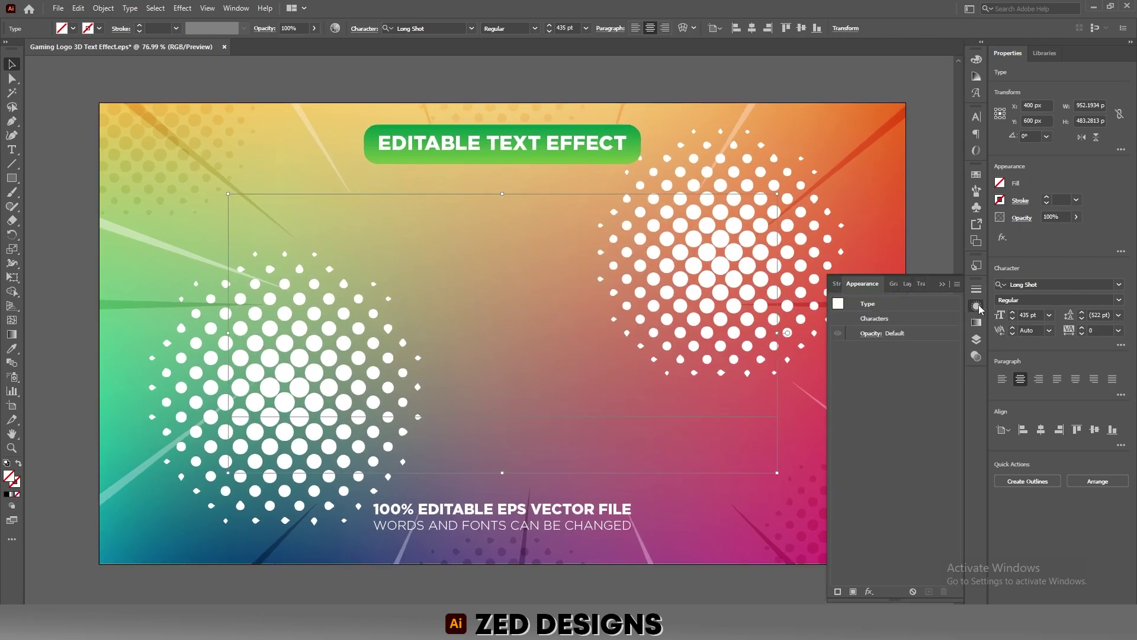
pyautogui.click(853, 591)
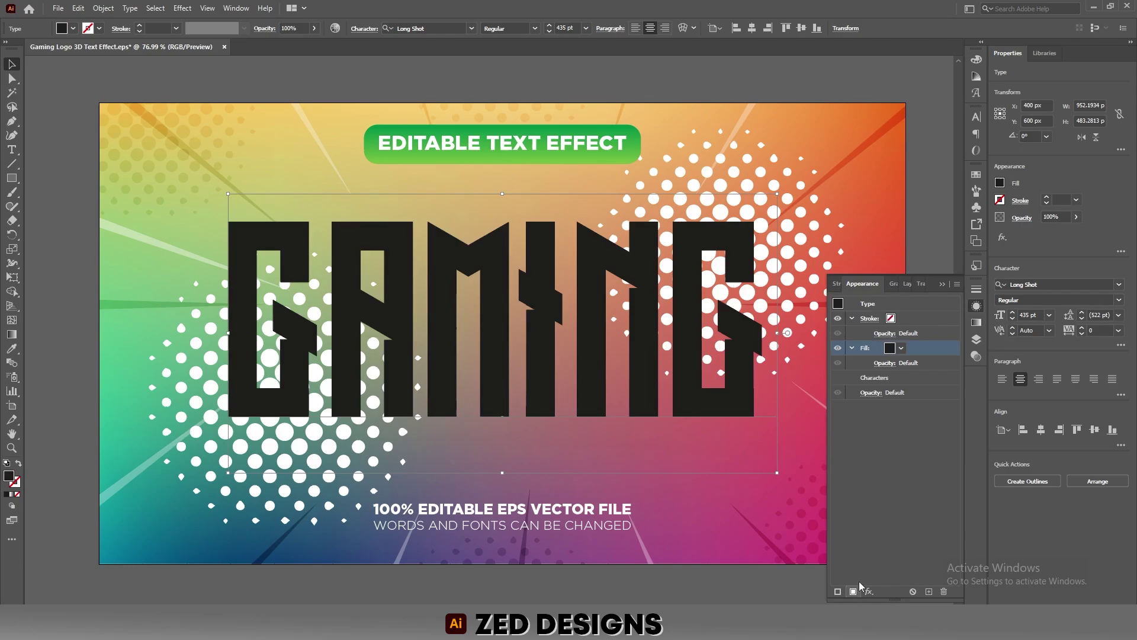
pyautogui.click(851, 319)
pyautogui.click(851, 333)
pyautogui.click(902, 333)
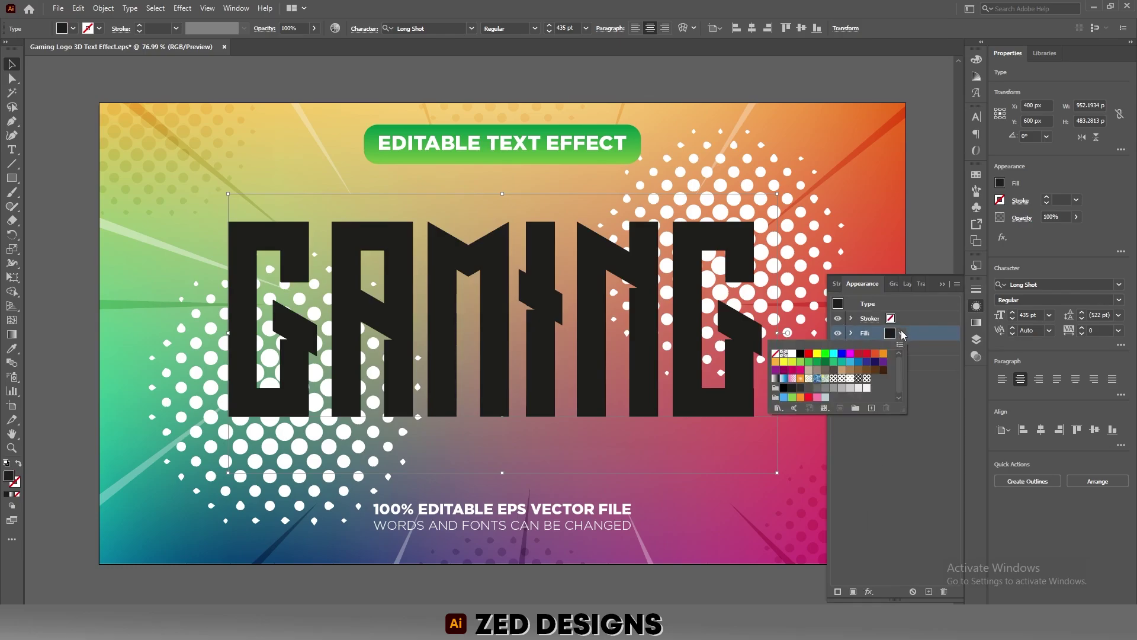
pyautogui.click(791, 354)
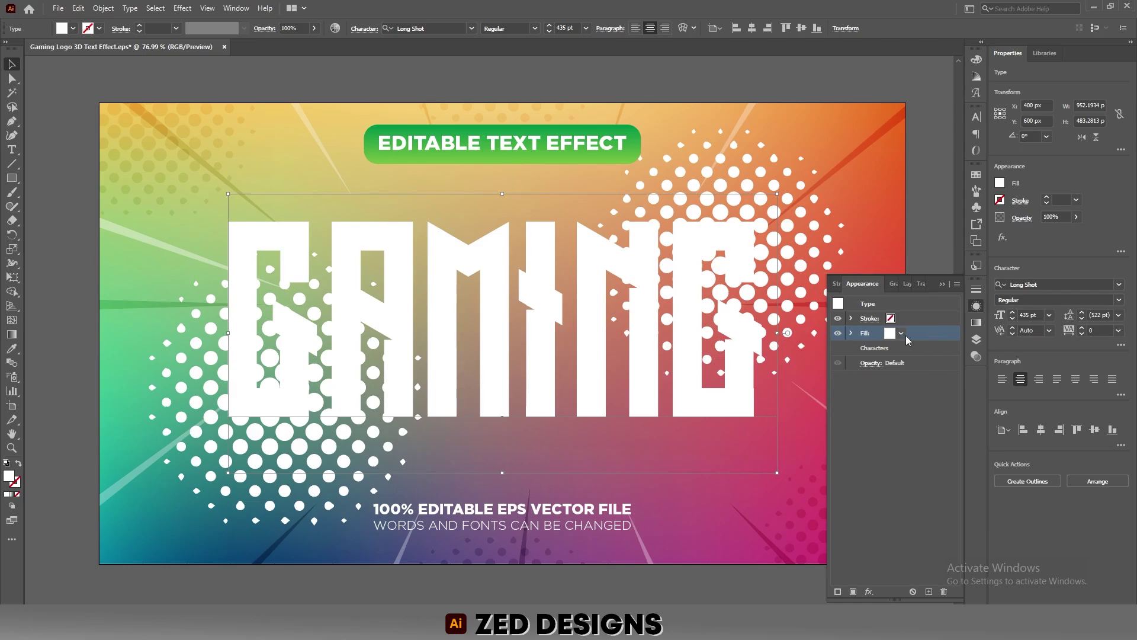
# Add a second fill on top coloured yellow #F9DA23
pyautogui.click(928, 591)
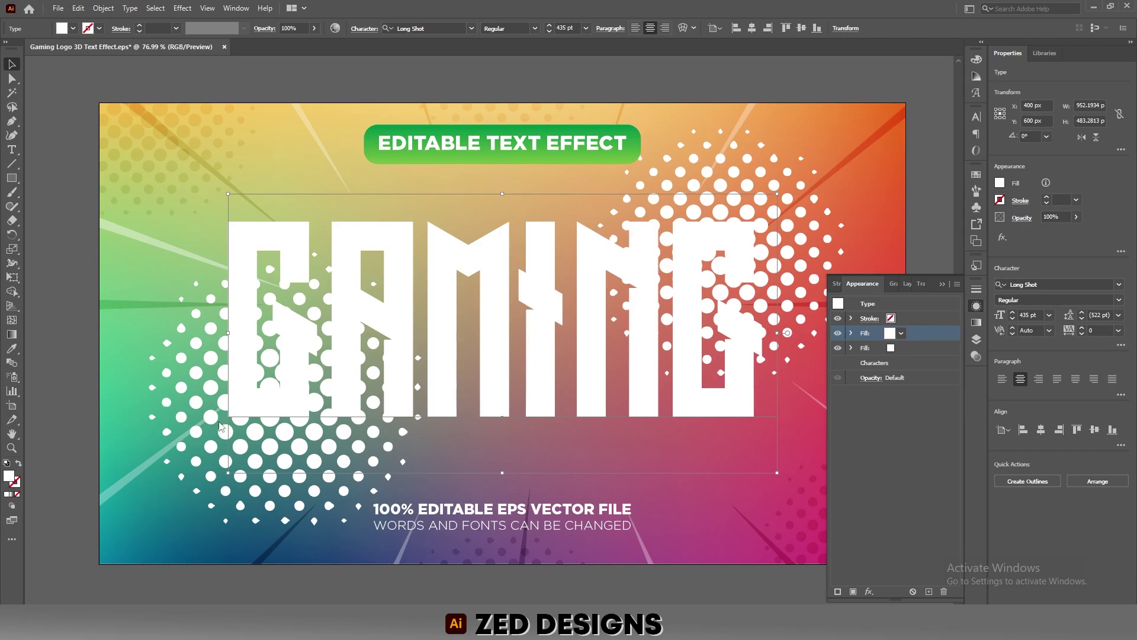
pyautogui.doubleClick(8, 475)
pyautogui.write('F9DA2')
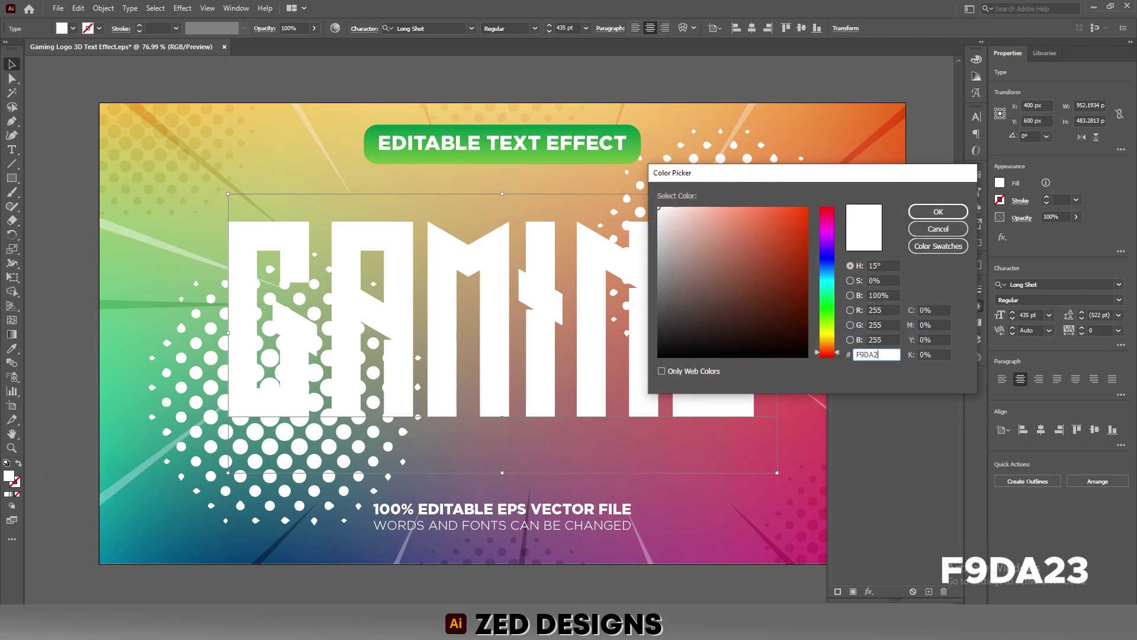
pyautogui.write('3')
pyautogui.press('Tab')
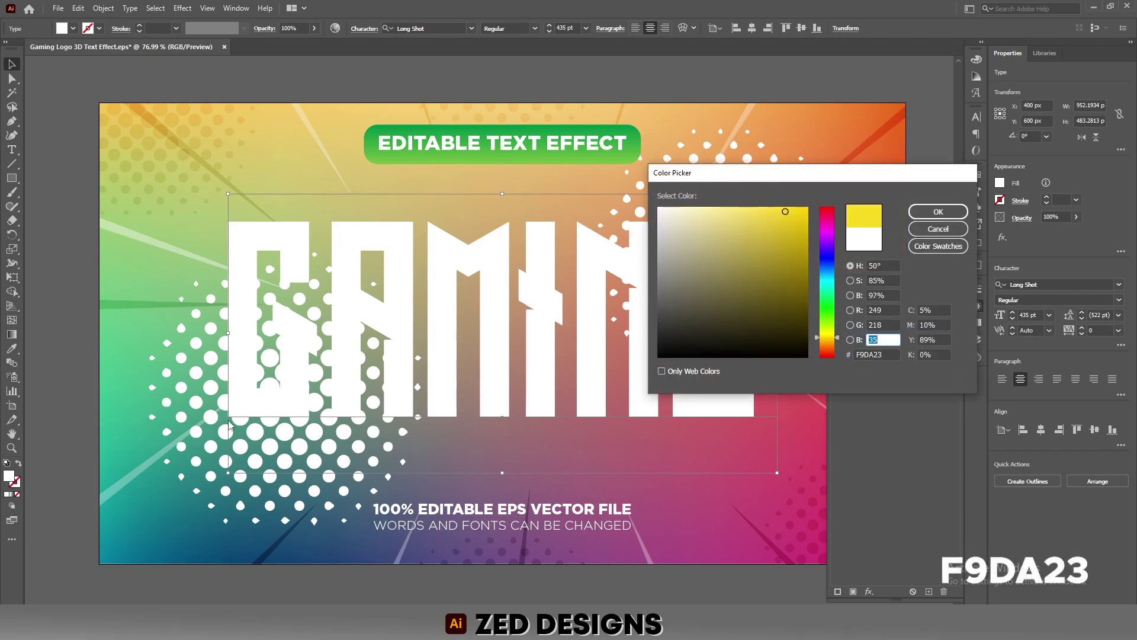
pyautogui.click(921, 211)
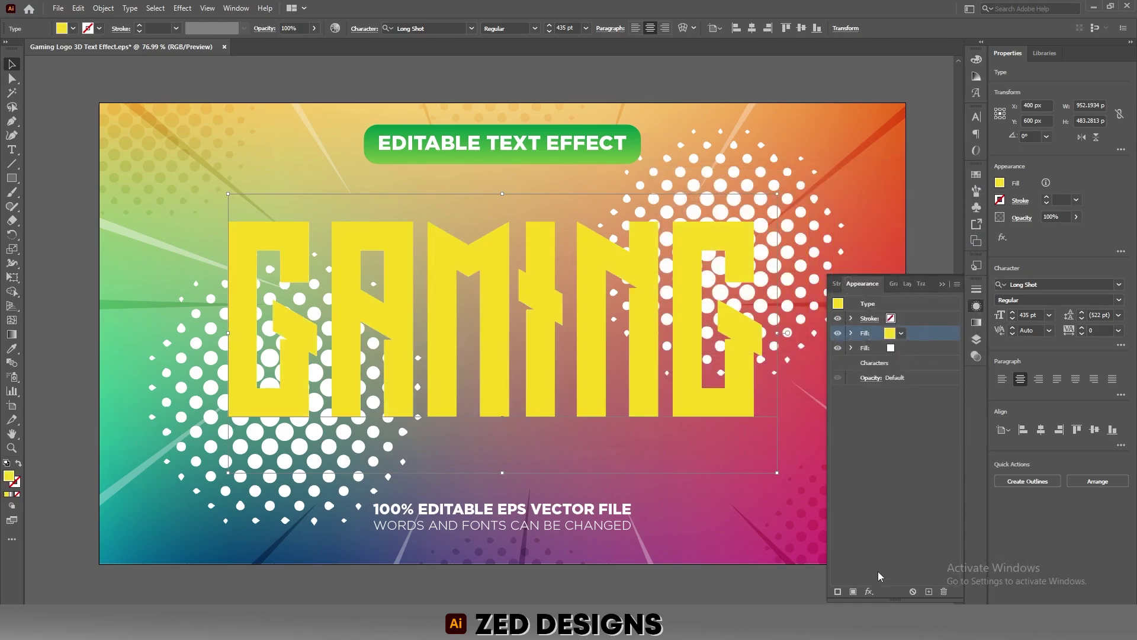
# Apply a -2 px Offset Path effect to the fill
pyautogui.click(869, 592)
pyautogui.moveTo(958, 368)
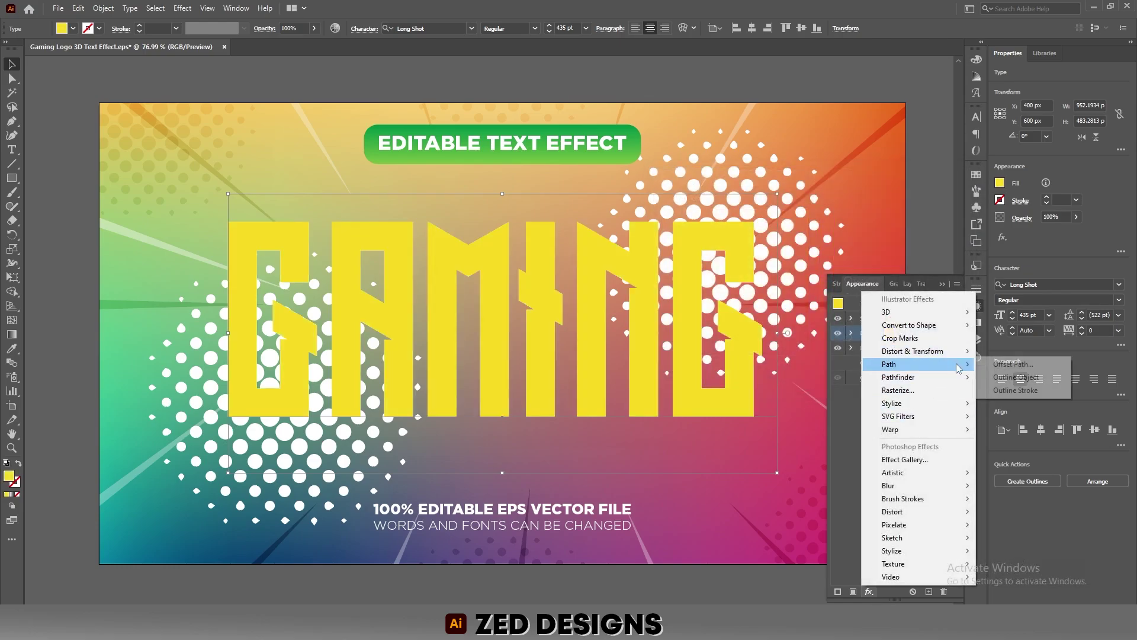
pyautogui.click(1013, 364)
pyautogui.write('-2')
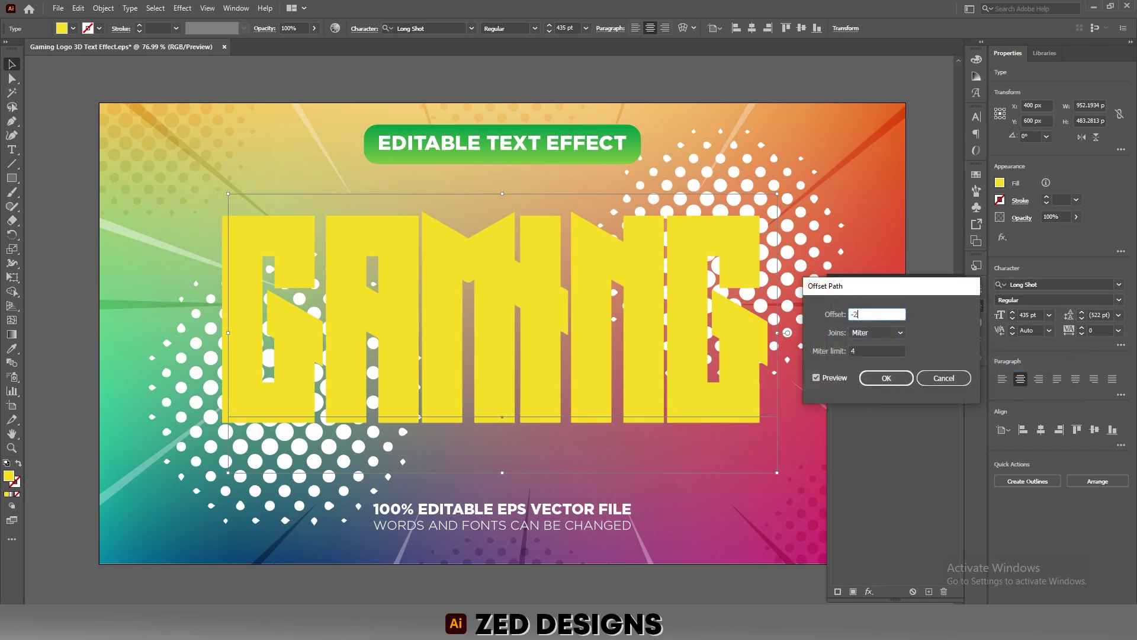
pyautogui.press('Tab')
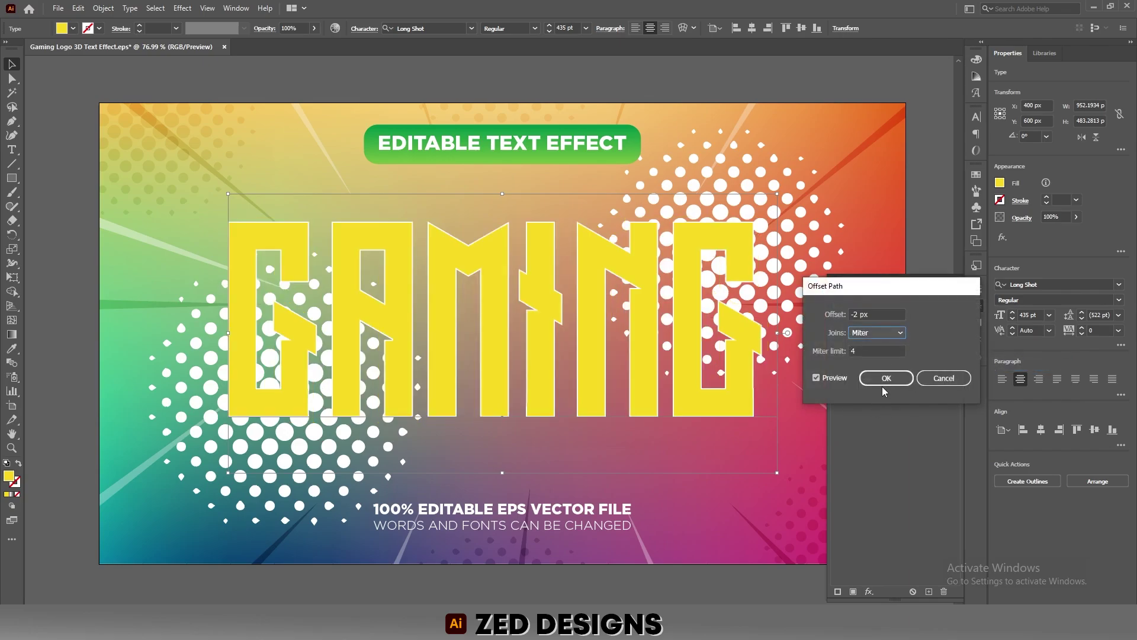
pyautogui.click(886, 379)
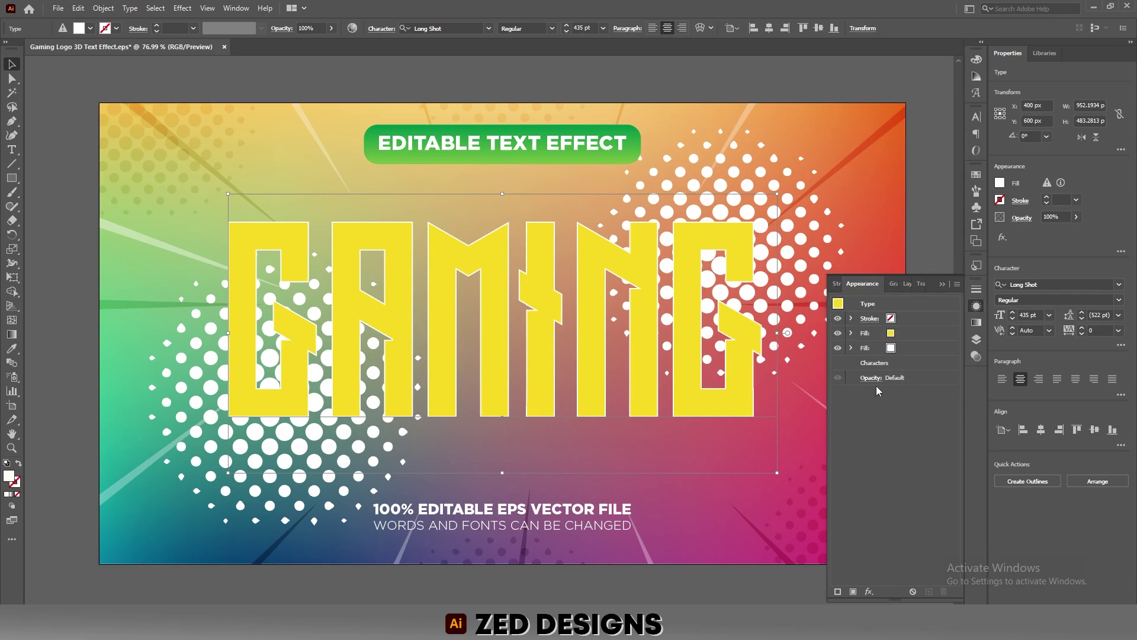
# Shift the yellow fill 2 px right and 2 px down with a Transform effect
pyautogui.click(924, 335)
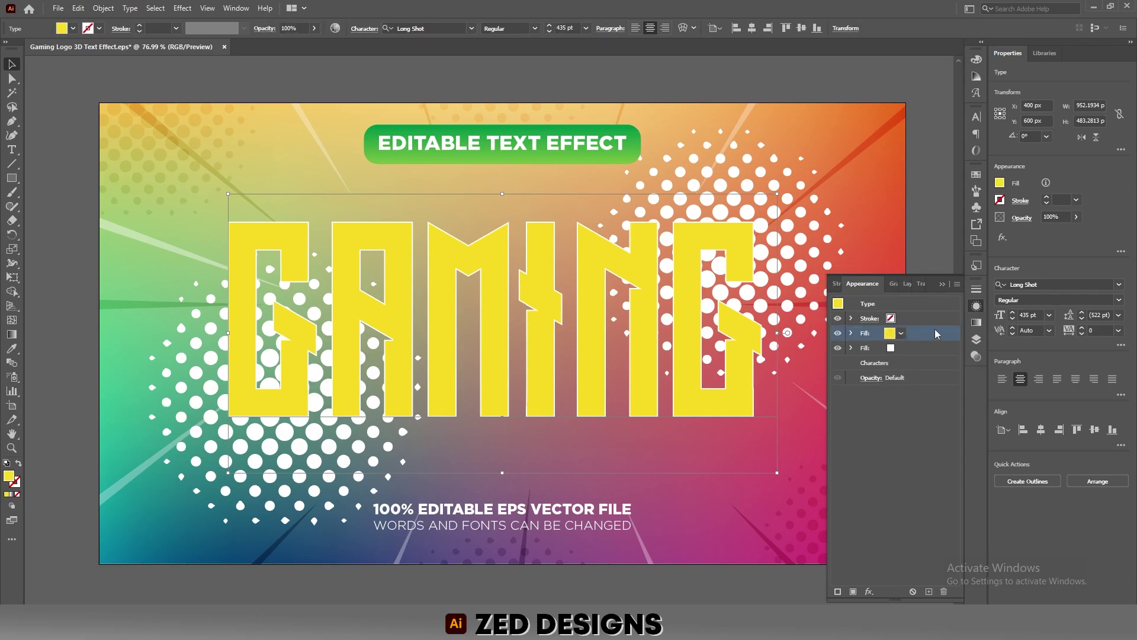
pyautogui.click(869, 591)
pyautogui.moveTo(899, 356)
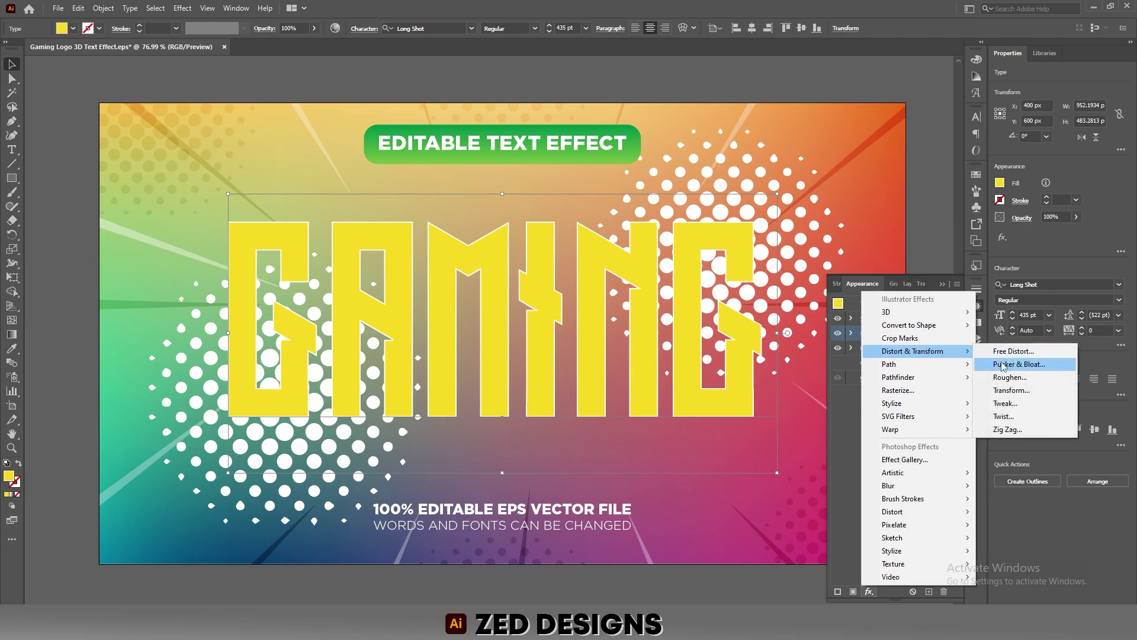
pyautogui.click(1008, 391)
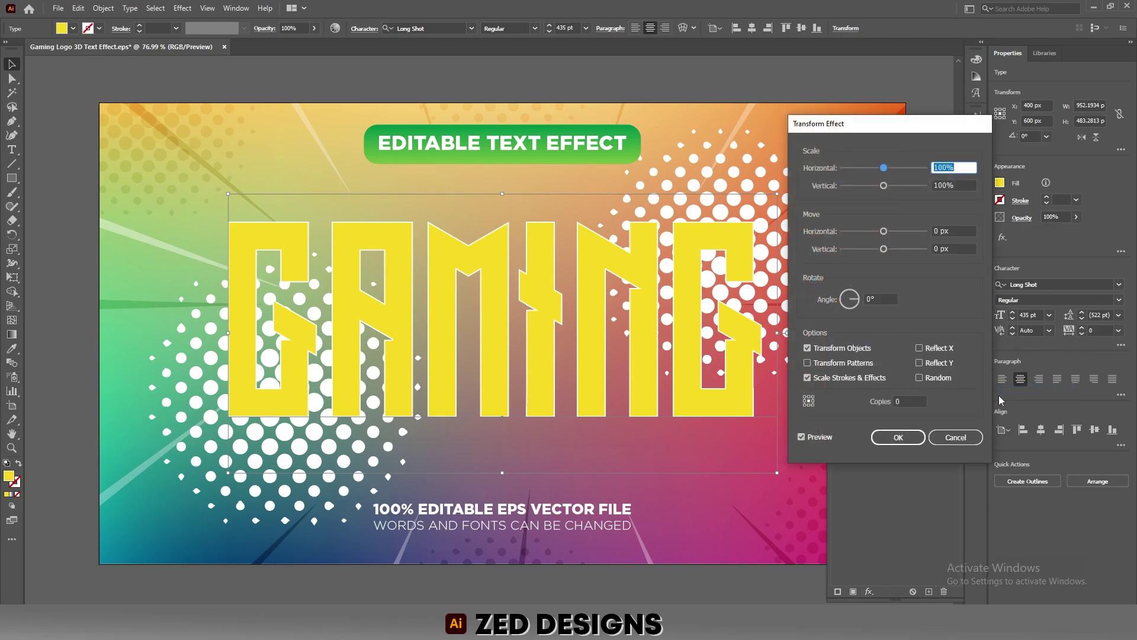
pyautogui.press('Tab')
pyautogui.press('Tab')
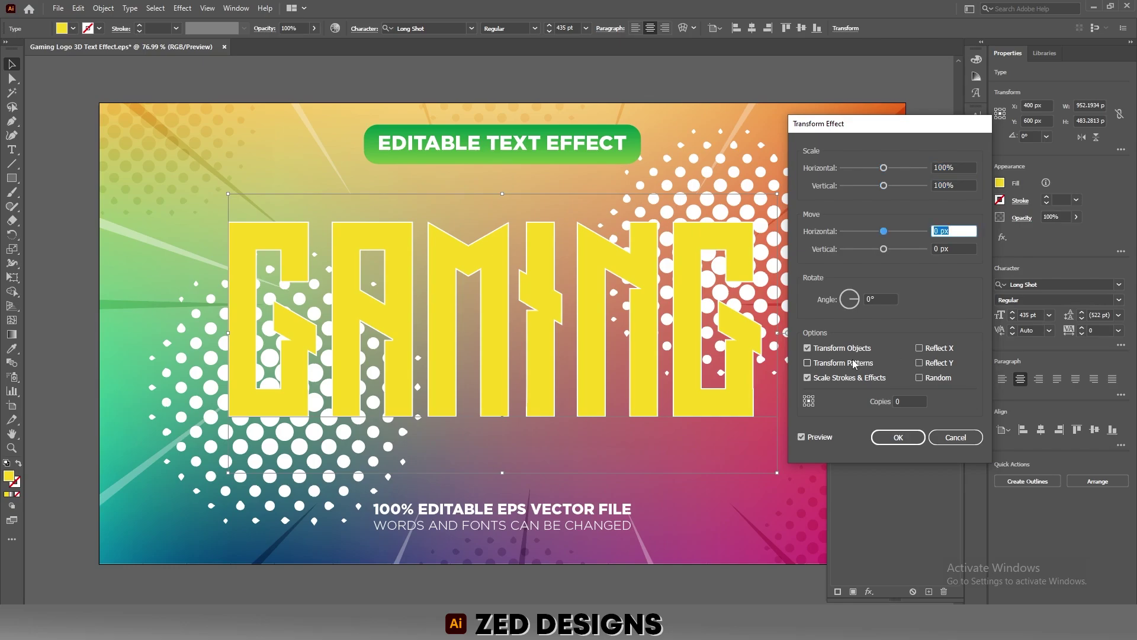
pyautogui.write('2')
pyautogui.press('Tab')
pyautogui.write('2')
pyautogui.hotkey('shift', 'Tab')
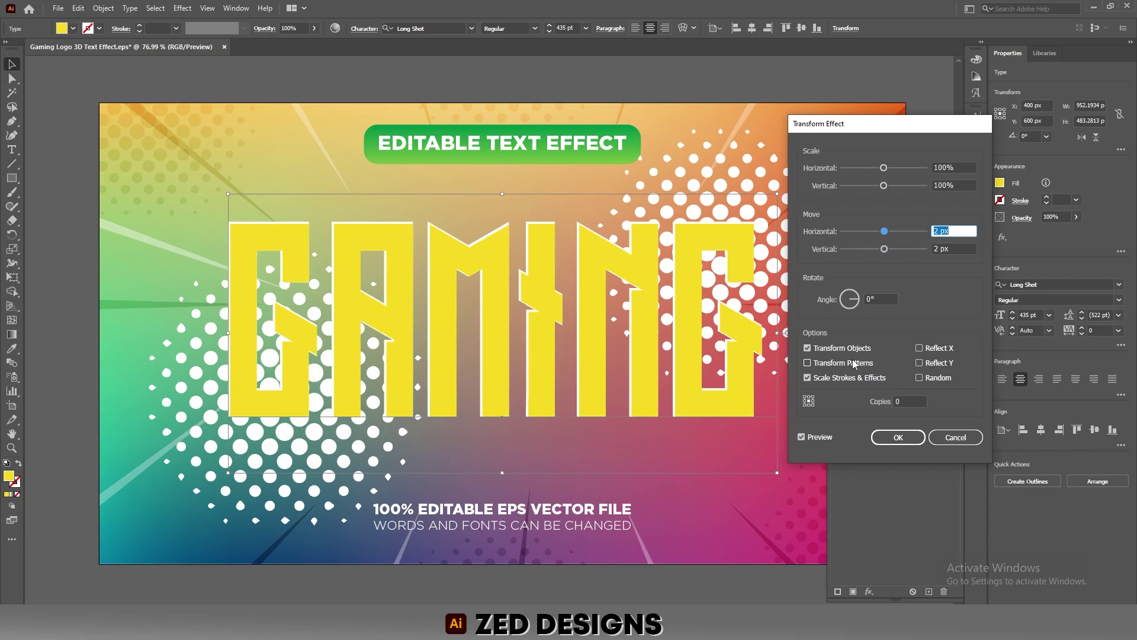
pyautogui.click(899, 440)
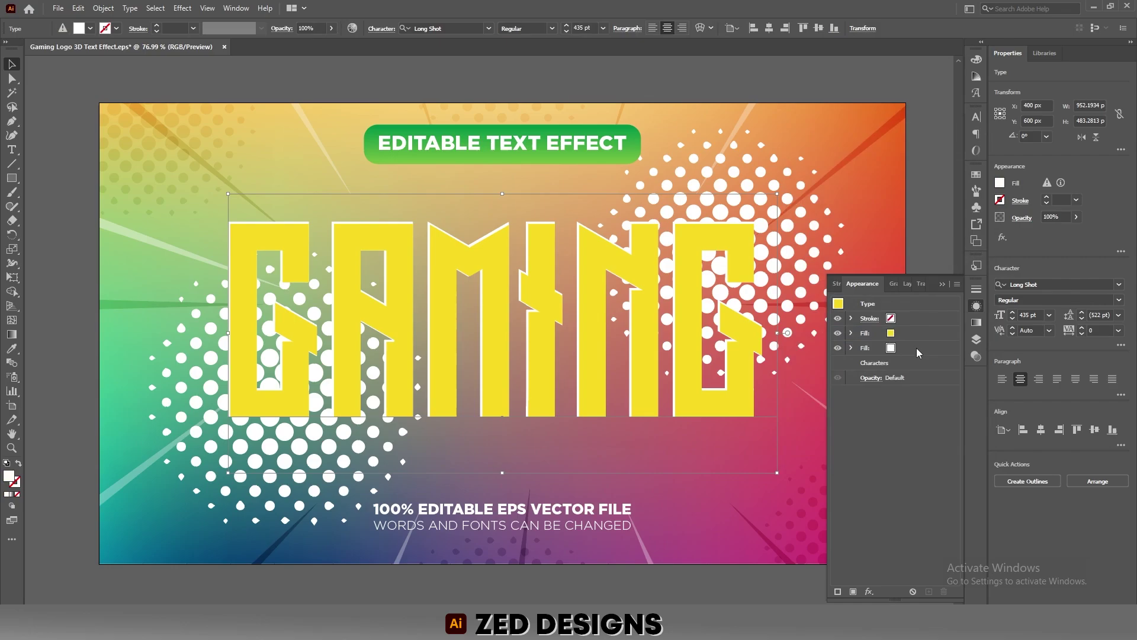
# Duplicate the white fill, give it the White, Black gradient and move it to the top
pyautogui.click(916, 347)
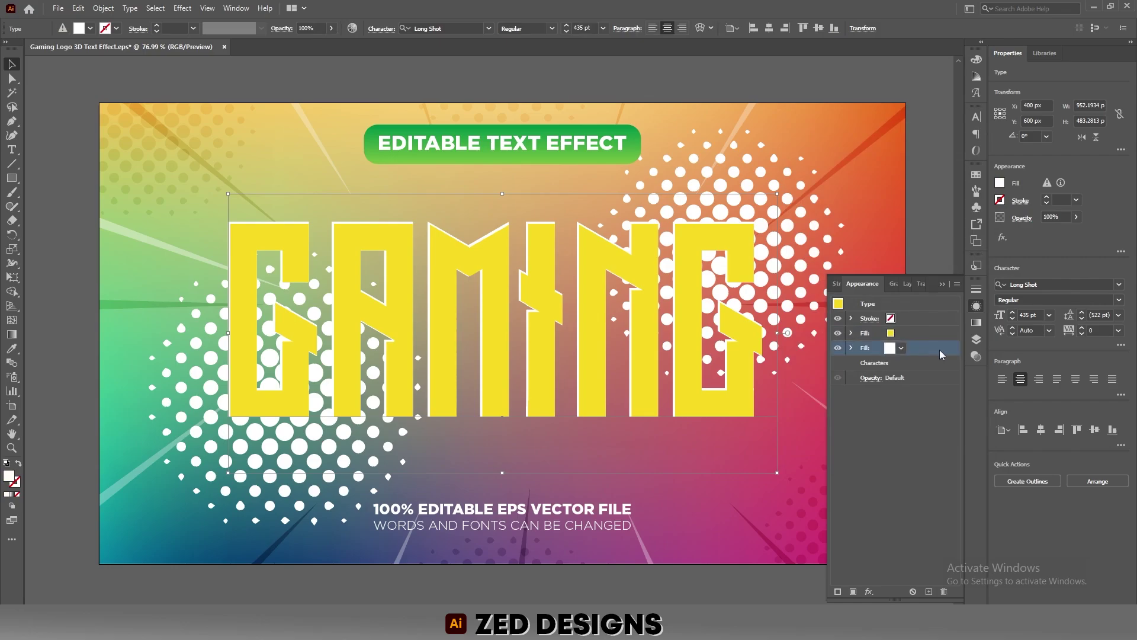
pyautogui.click(929, 592)
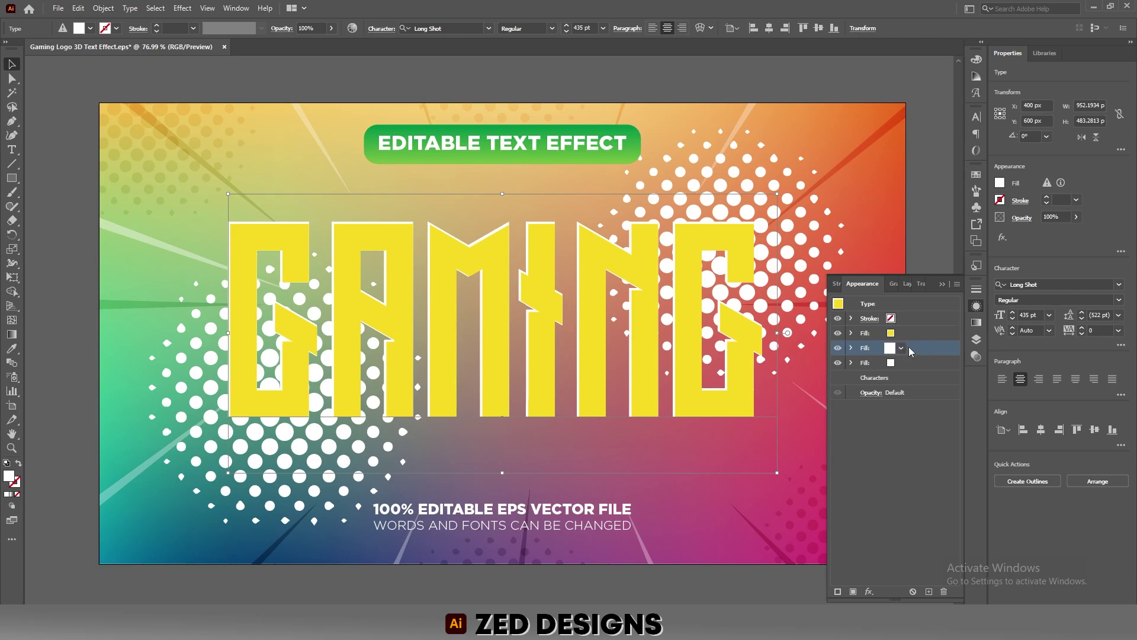
pyautogui.click(976, 323)
pyautogui.click(854, 305)
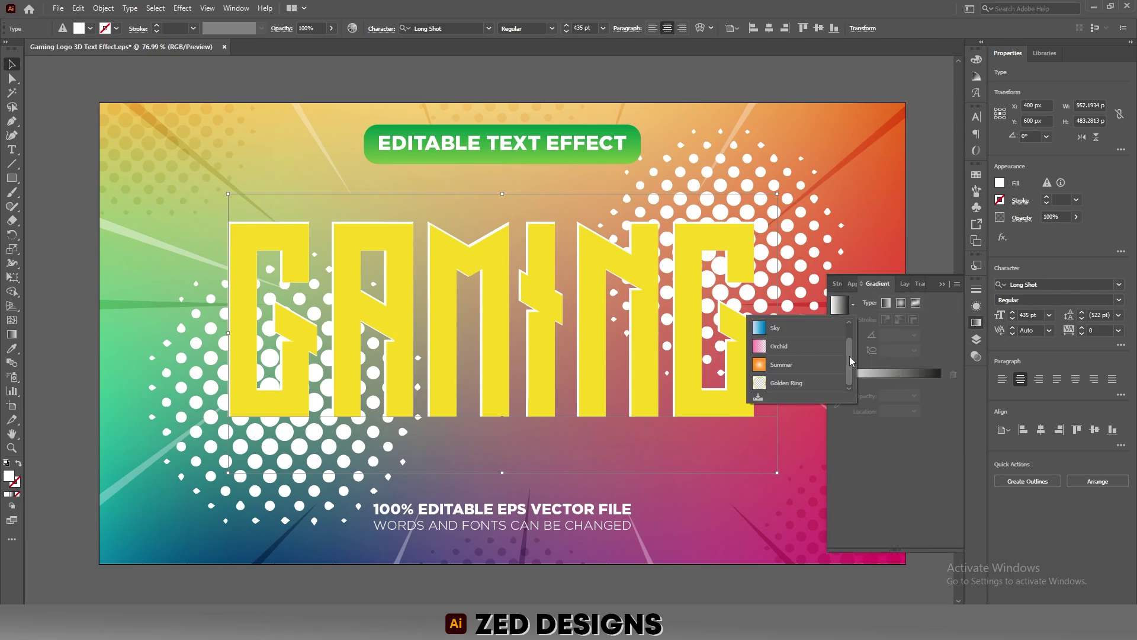
pyautogui.click(779, 325)
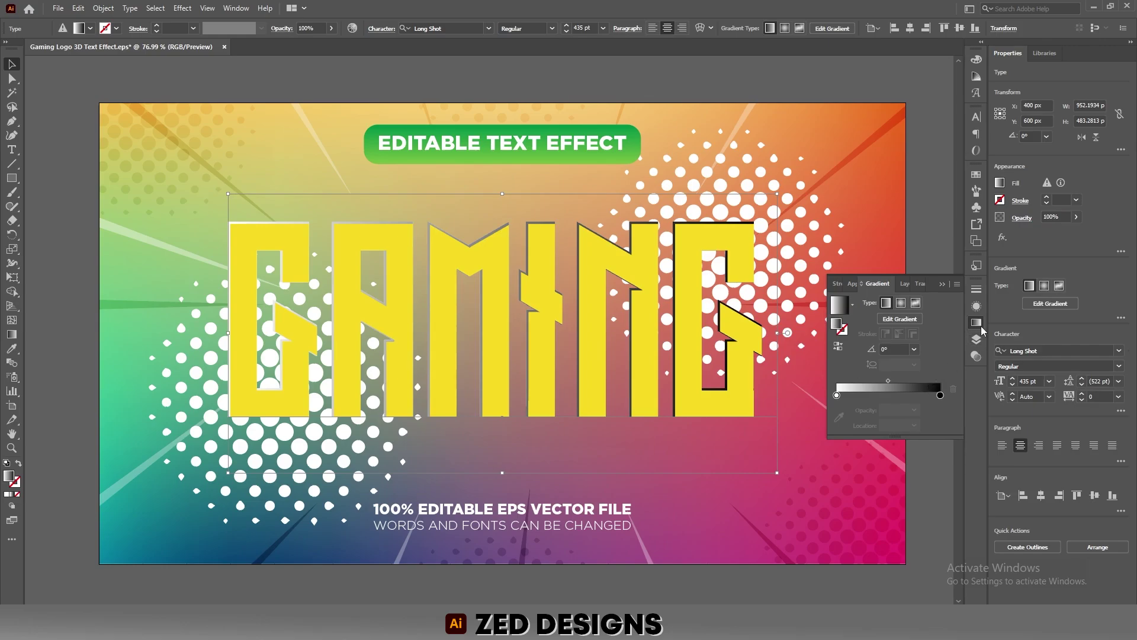
pyautogui.click(976, 306)
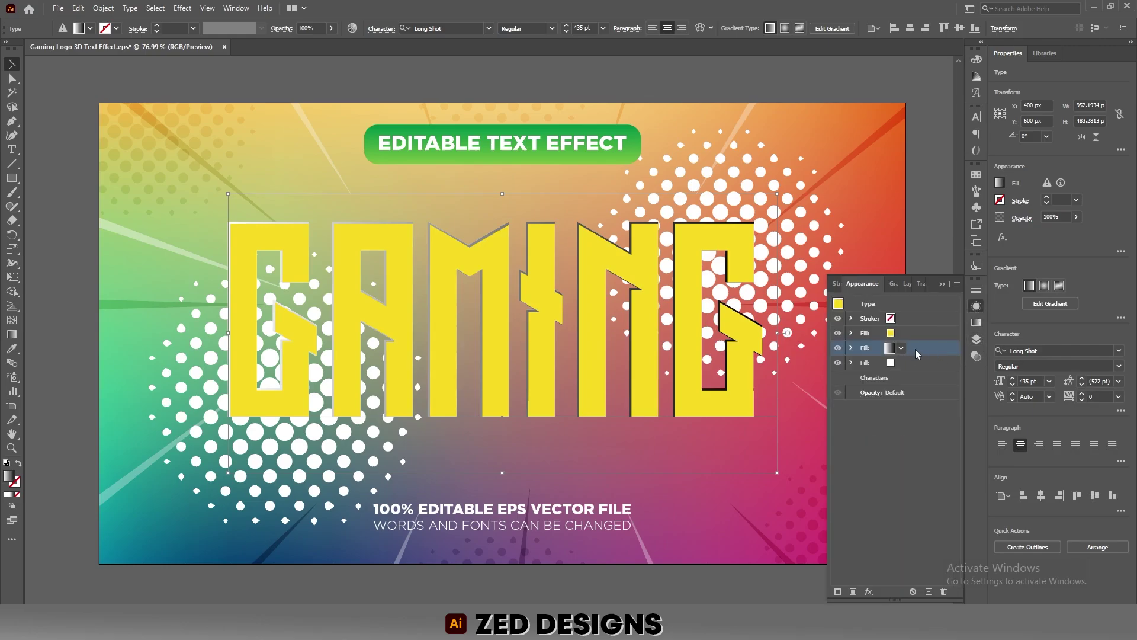
pyautogui.moveTo(917, 348); pyautogui.dragTo(917, 335)
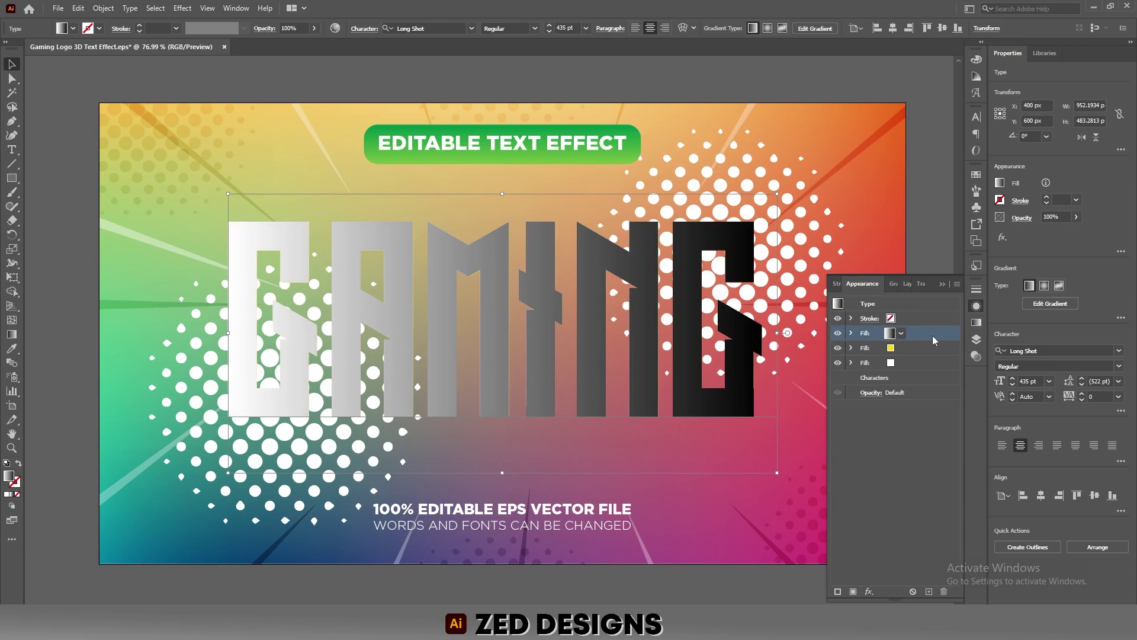
# Rotate the top gradient to 90° so it runs vertically
pyautogui.click(976, 322)
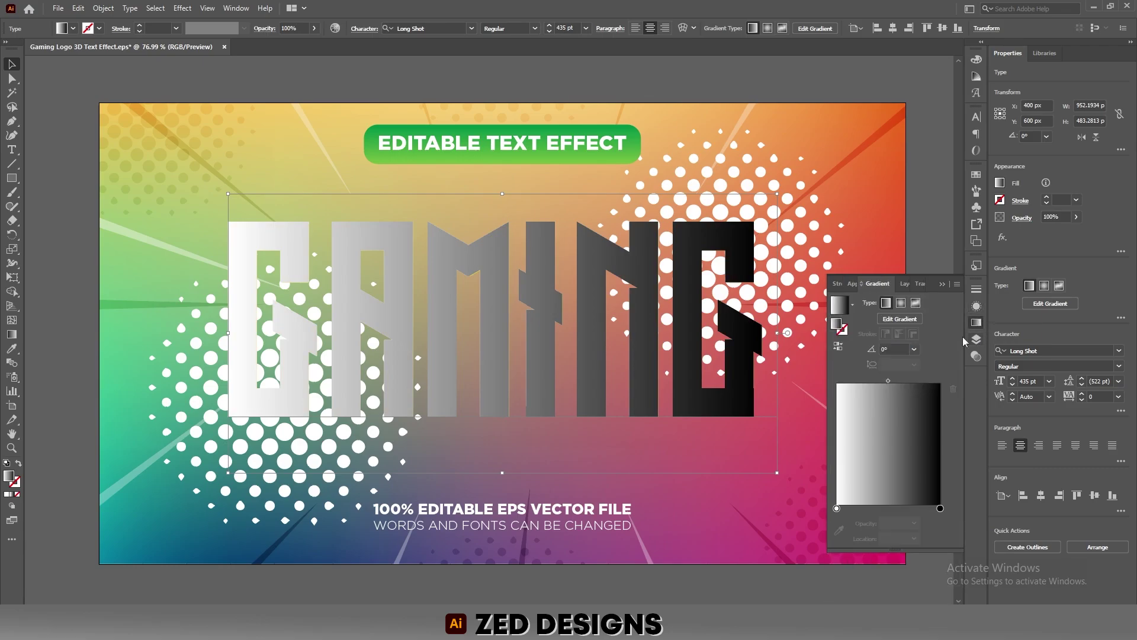
pyautogui.click(914, 348)
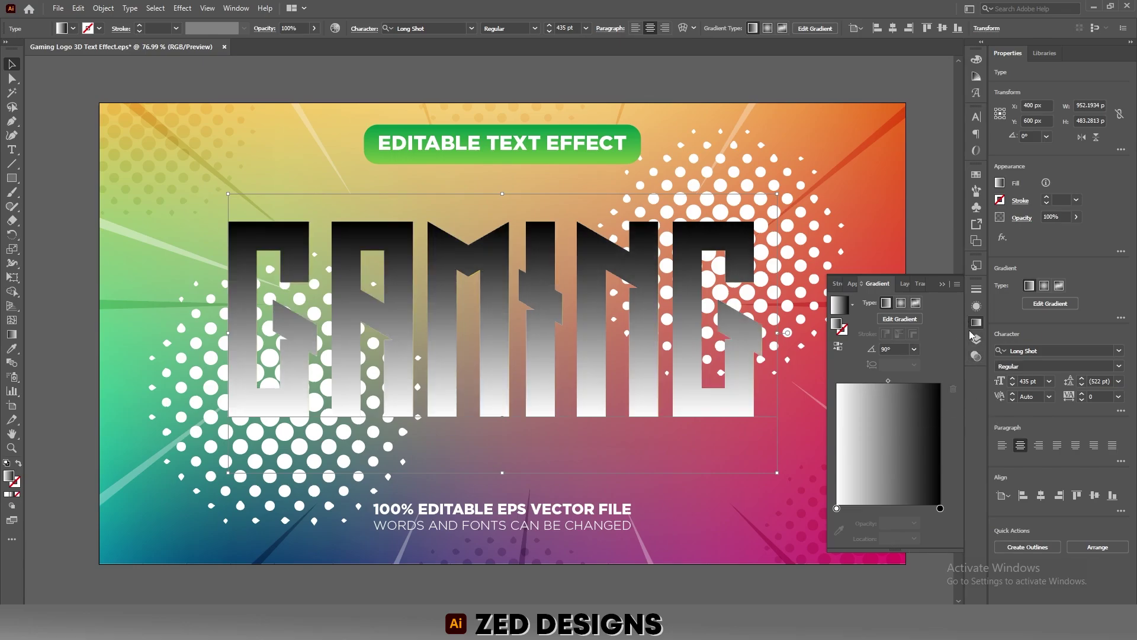
pyautogui.click(976, 306)
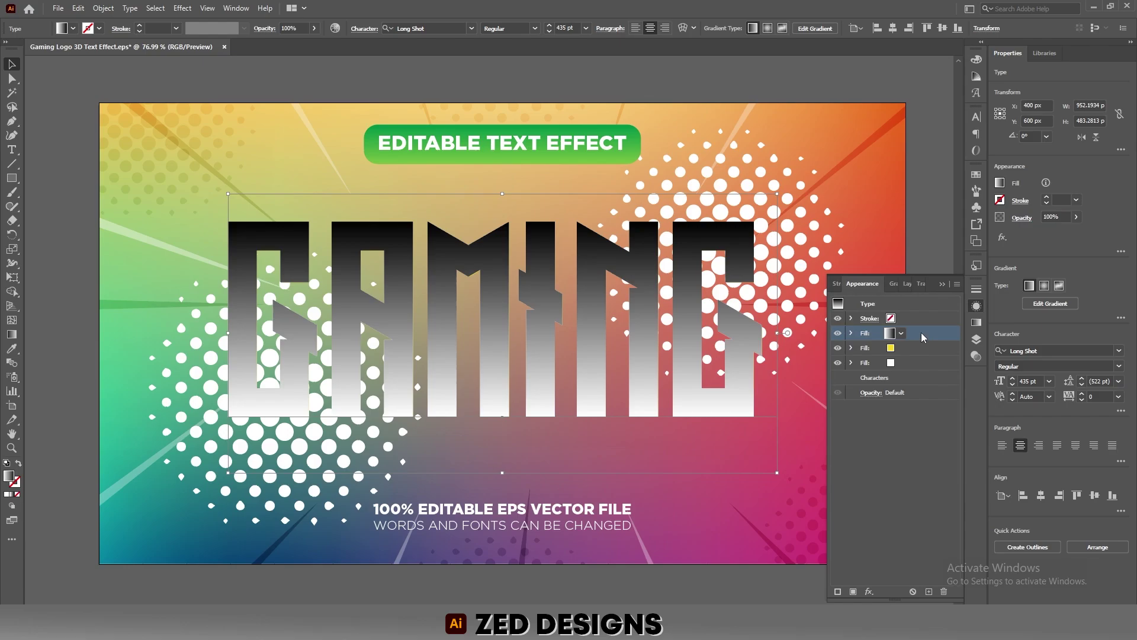
# Inset the gradient fill with a -2 px Offset Path effect
pyautogui.click(869, 591)
pyautogui.moveTo(939, 365)
pyautogui.click(1014, 364)
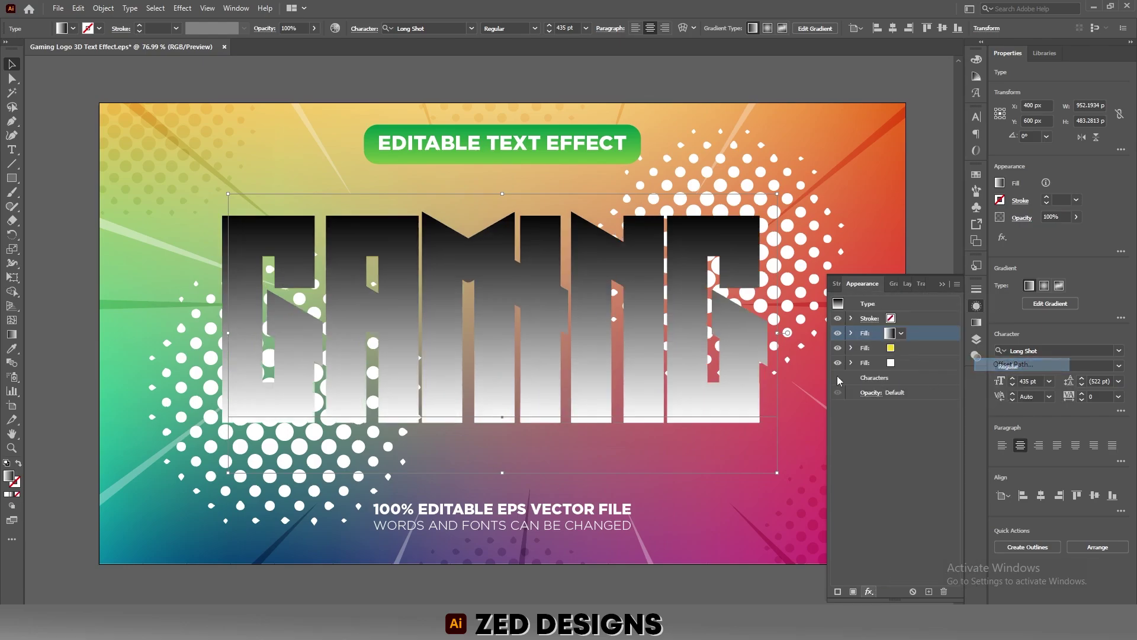
pyautogui.write('-2')
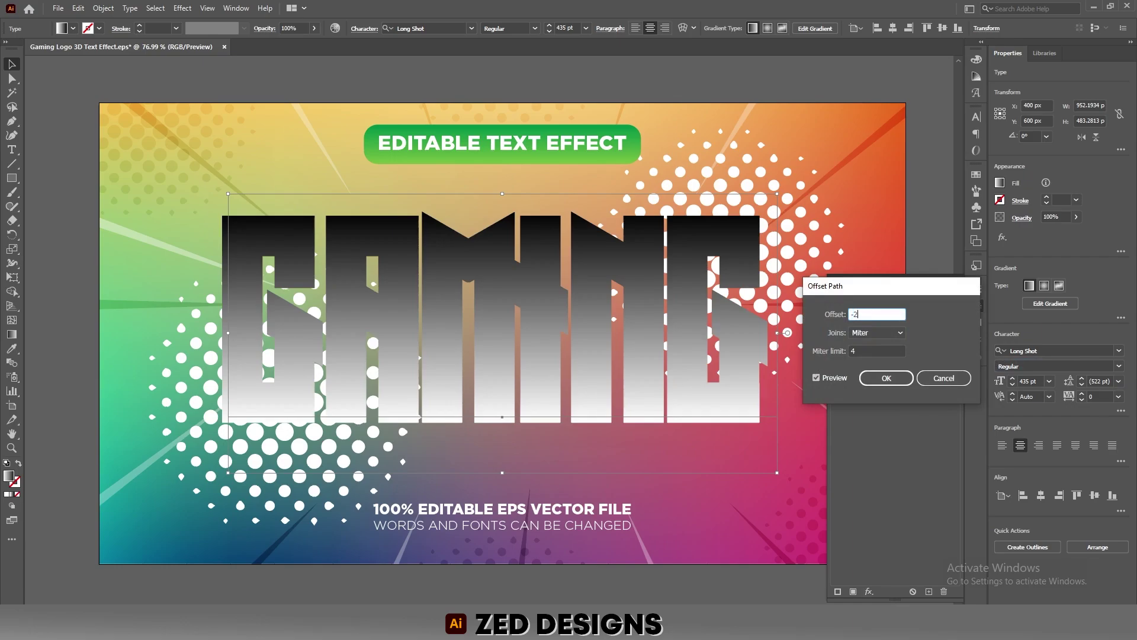
pyautogui.press('Tab')
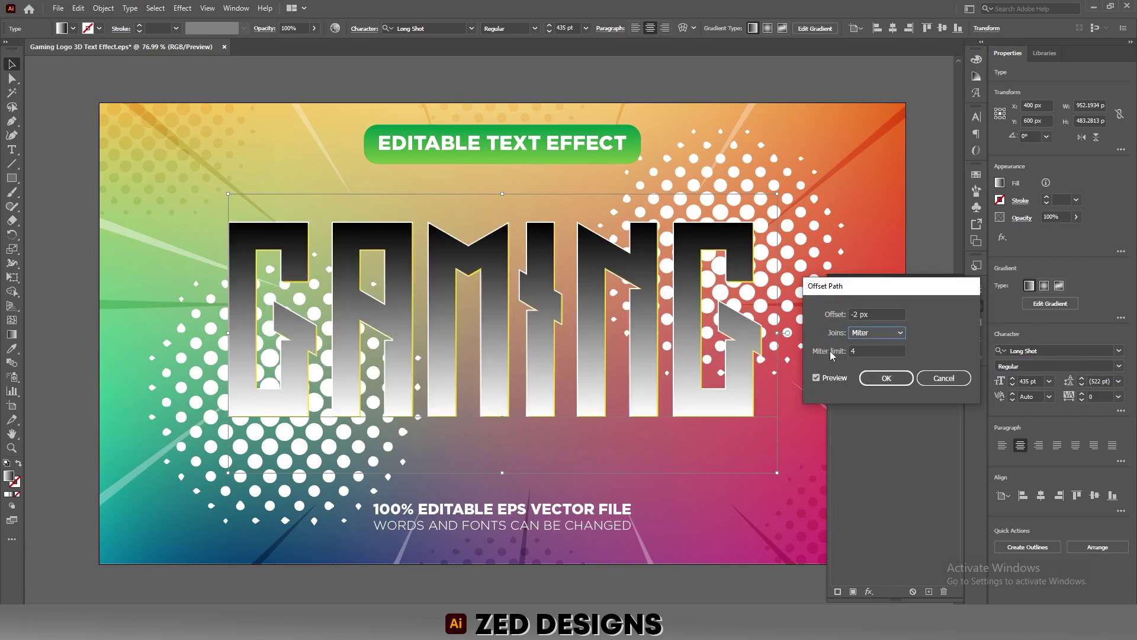
pyautogui.click(886, 378)
pyautogui.click(919, 337)
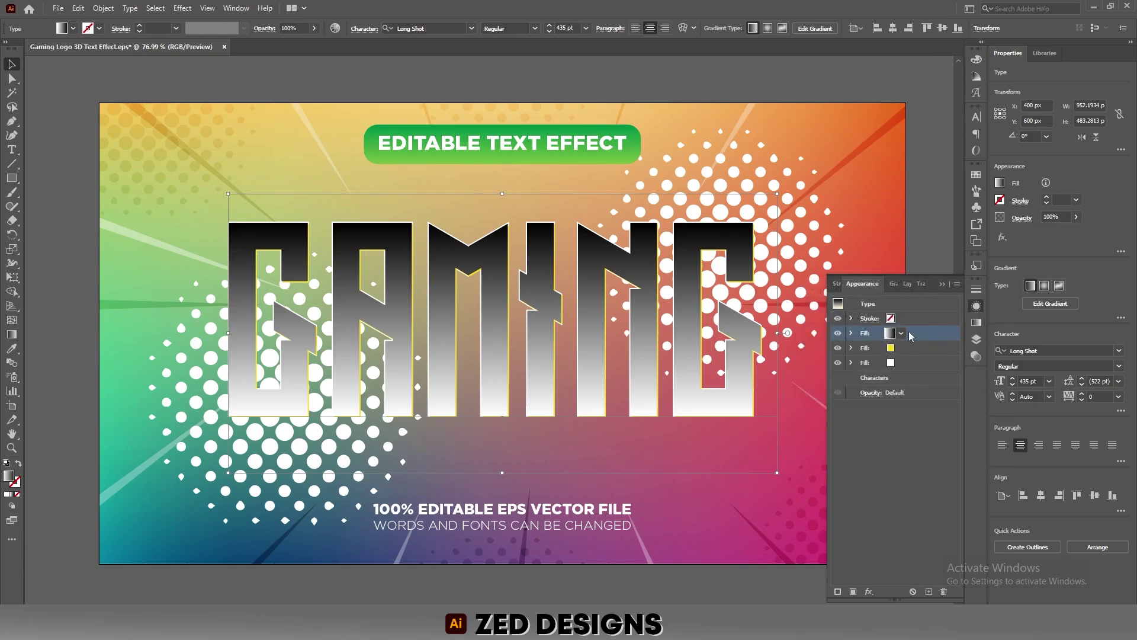
# Apply Color Halftone to the gradient fill with max radius 8 and 45° channel angles
pyautogui.click(870, 591)
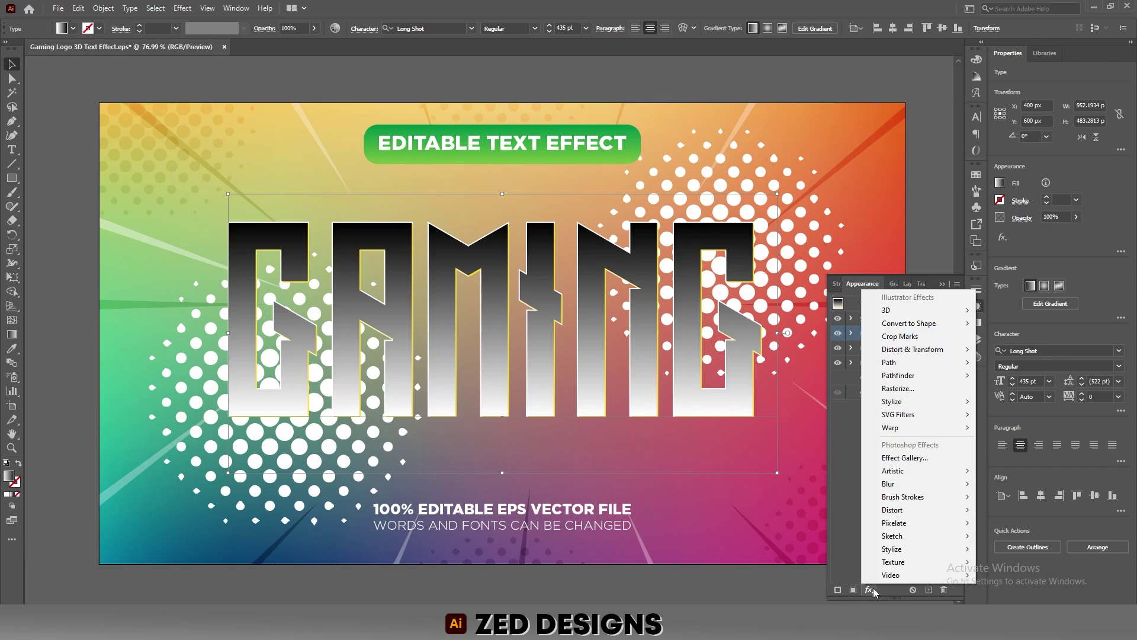
pyautogui.moveTo(923, 524)
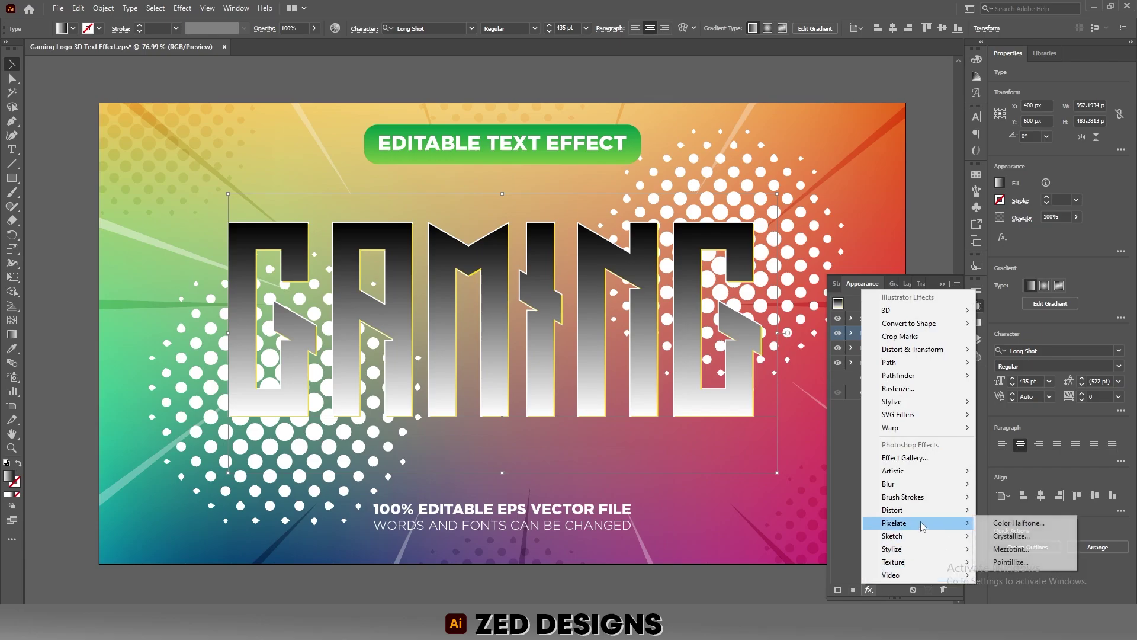
pyautogui.click(1030, 525)
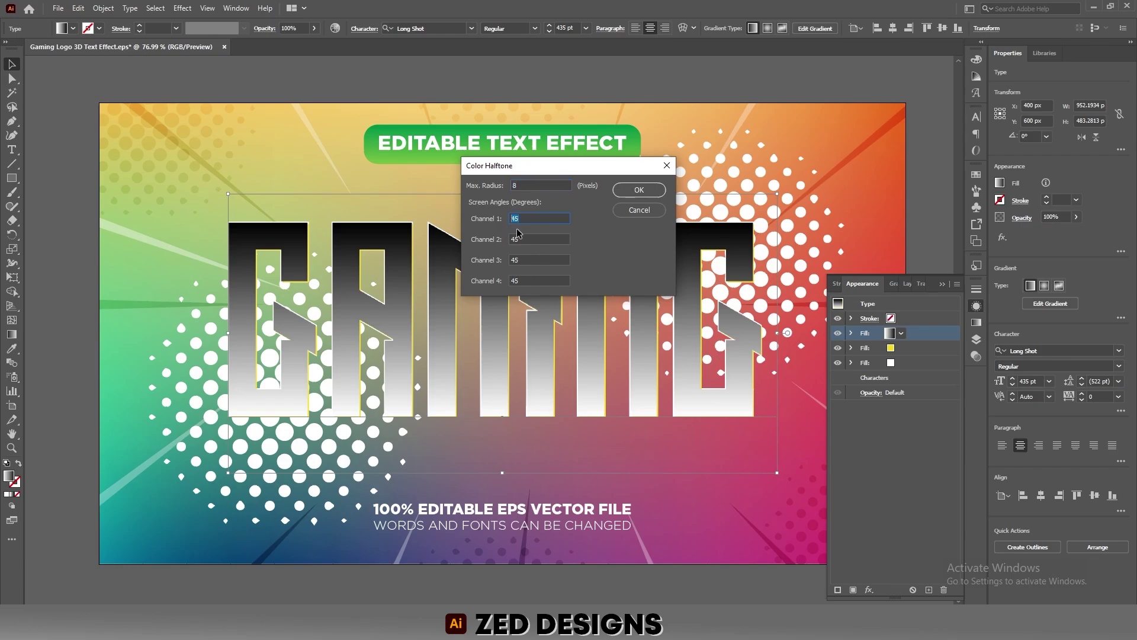
pyautogui.click(636, 193)
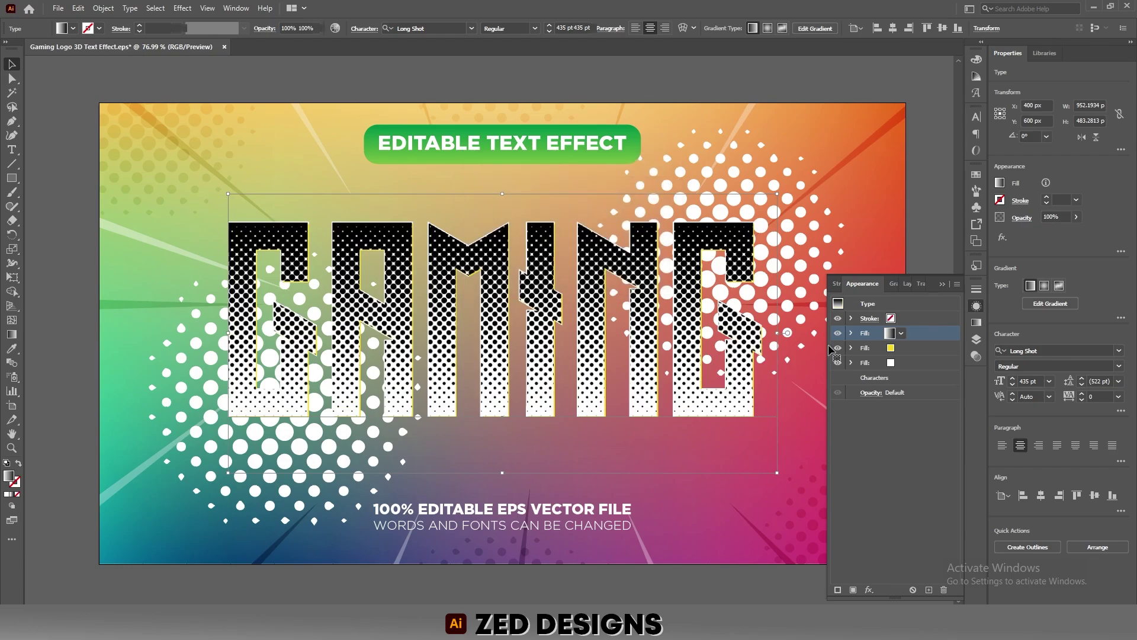
# Set the halftone gradient fill's blending mode to Color Dodge
pyautogui.click(911, 335)
pyautogui.click(852, 335)
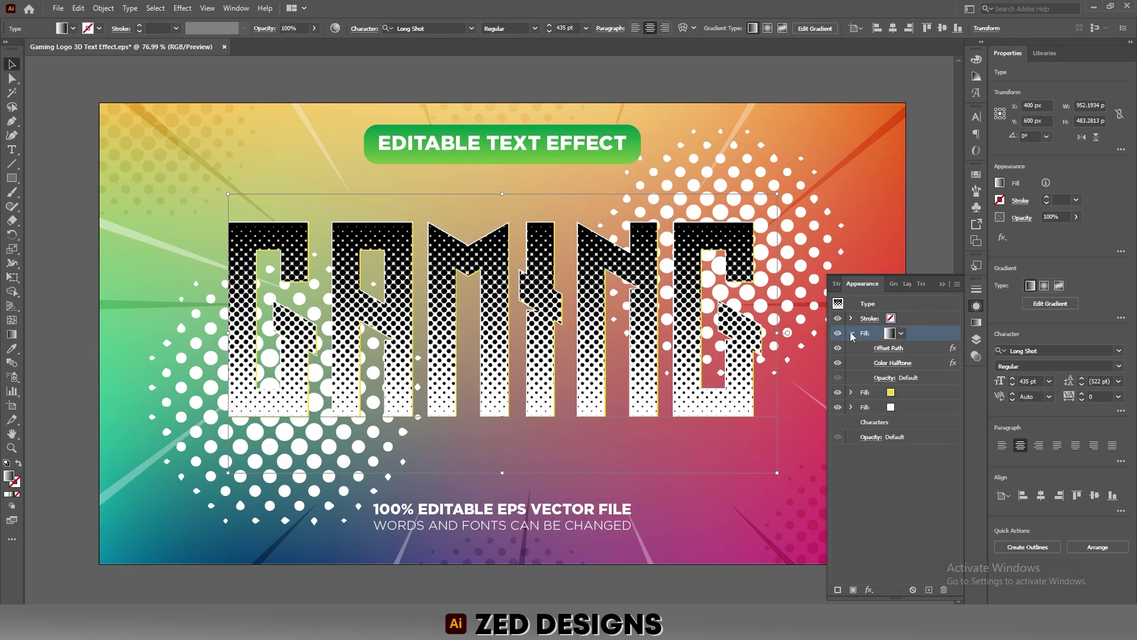
pyautogui.click(885, 378)
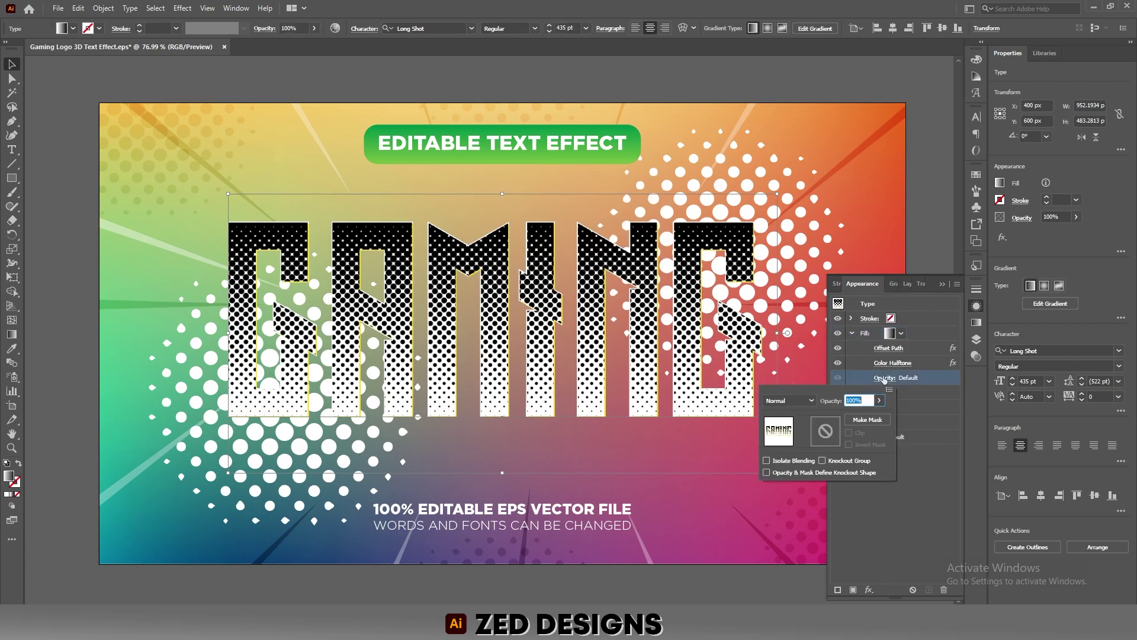
pyautogui.click(797, 402)
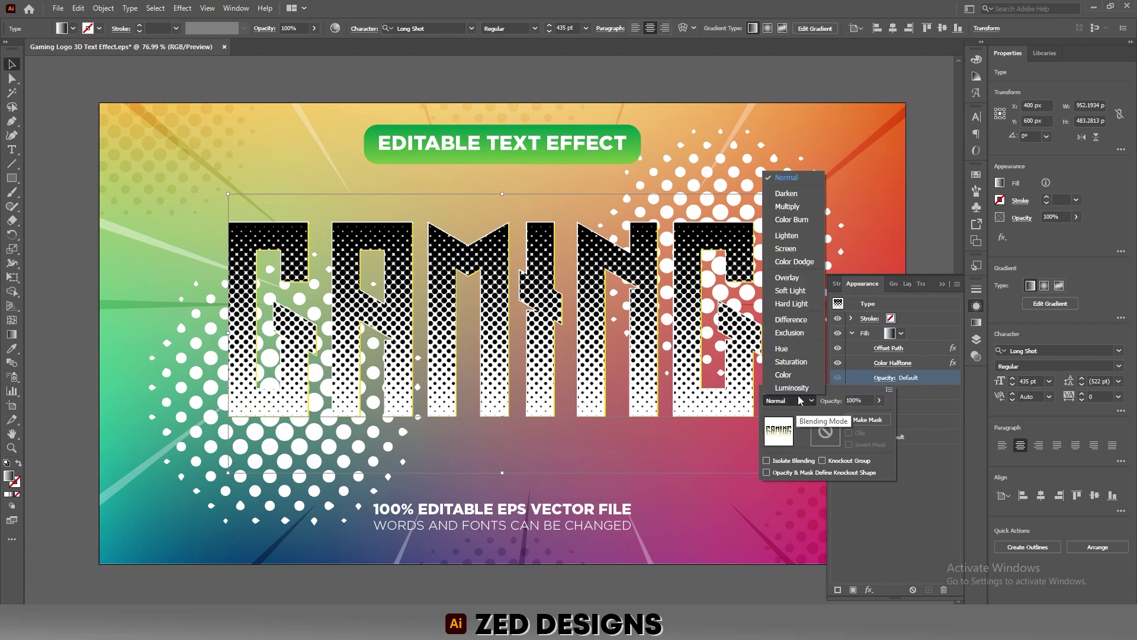
pyautogui.click(797, 262)
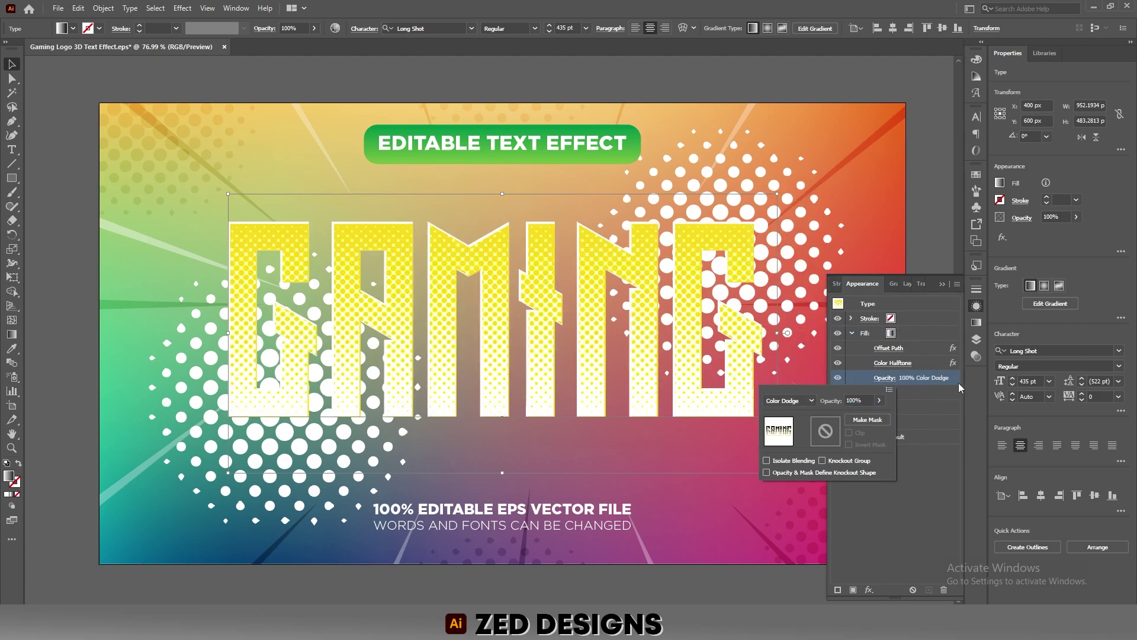
pyautogui.click(850, 334)
pyautogui.click(851, 333)
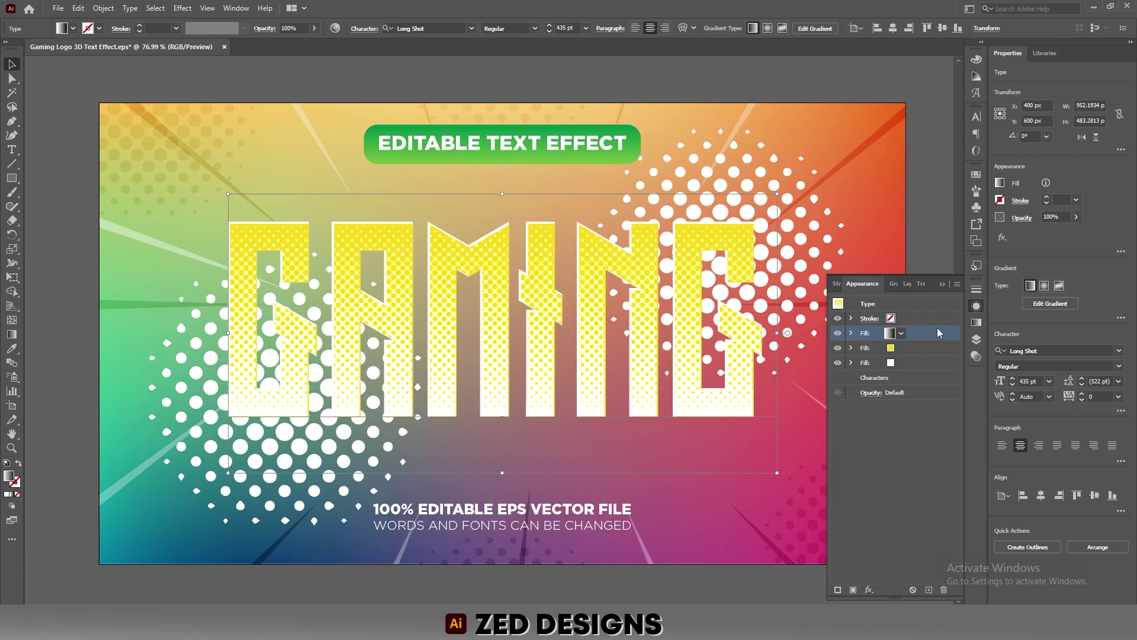
pyautogui.click(905, 365)
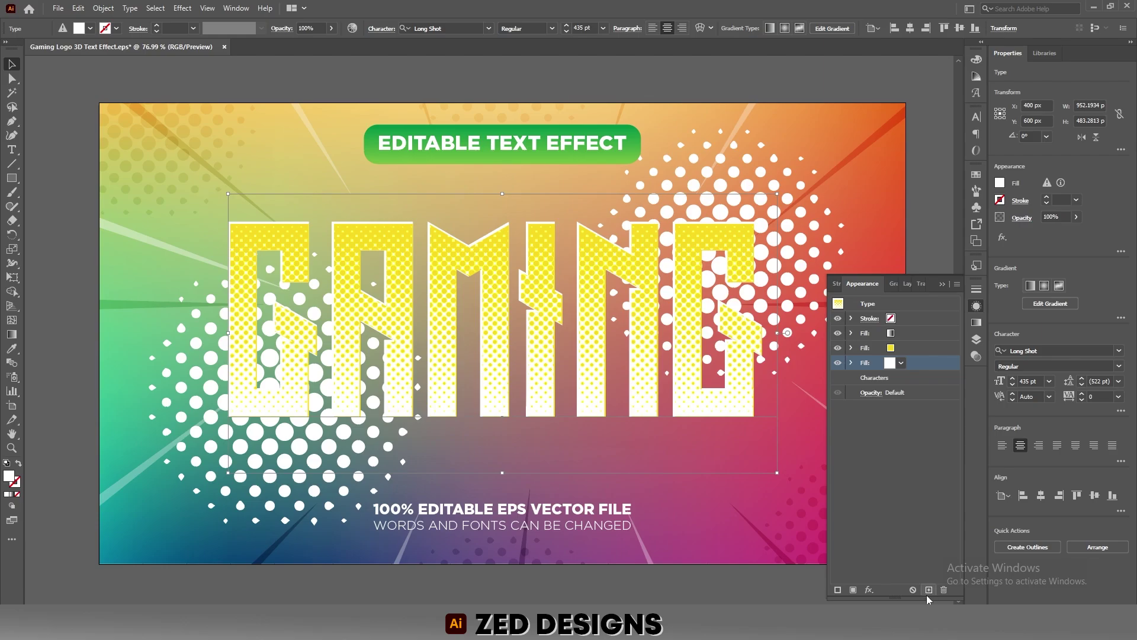
# Duplicate the bottom white fill and give the copy a white-to-black gradient
pyautogui.click(928, 593)
pyautogui.click(913, 378)
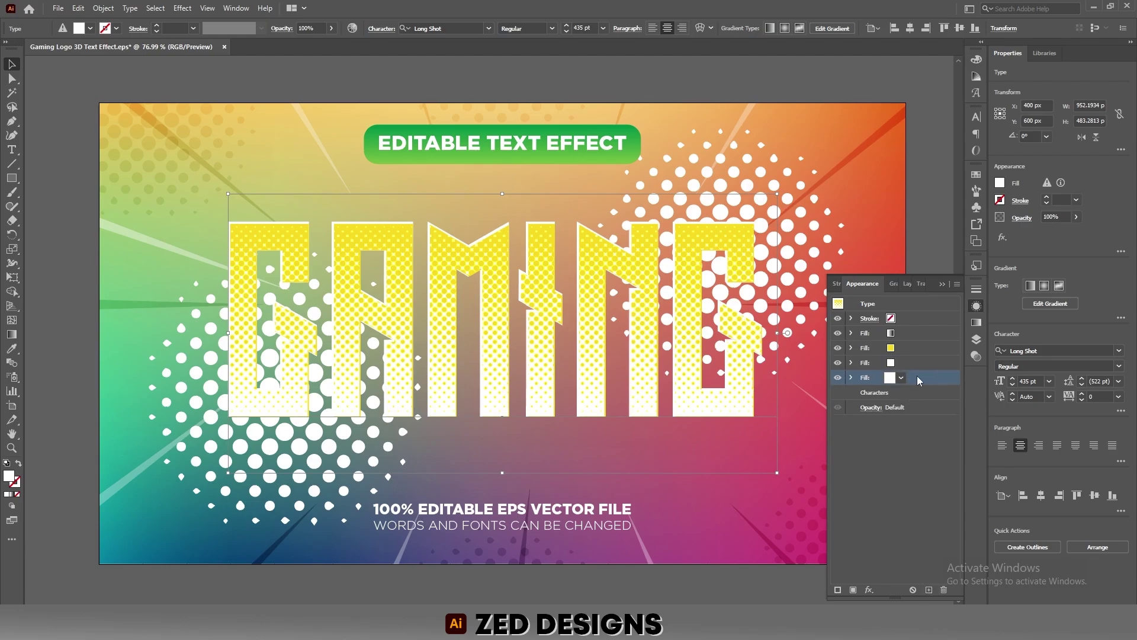
pyautogui.click(976, 323)
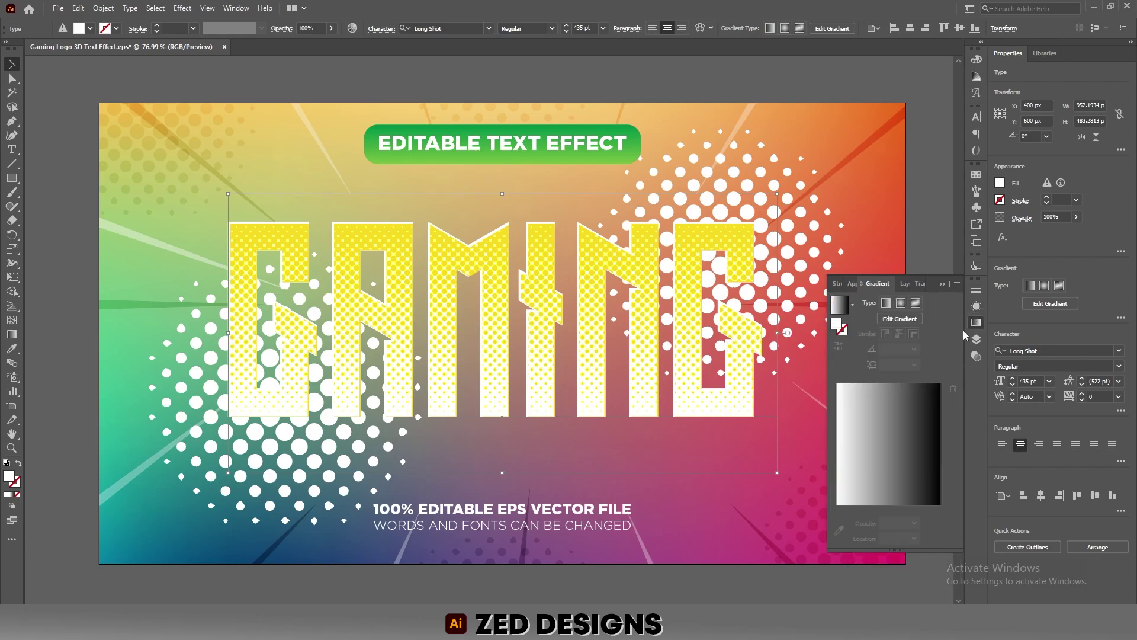
pyautogui.click(853, 306)
pyautogui.click(788, 325)
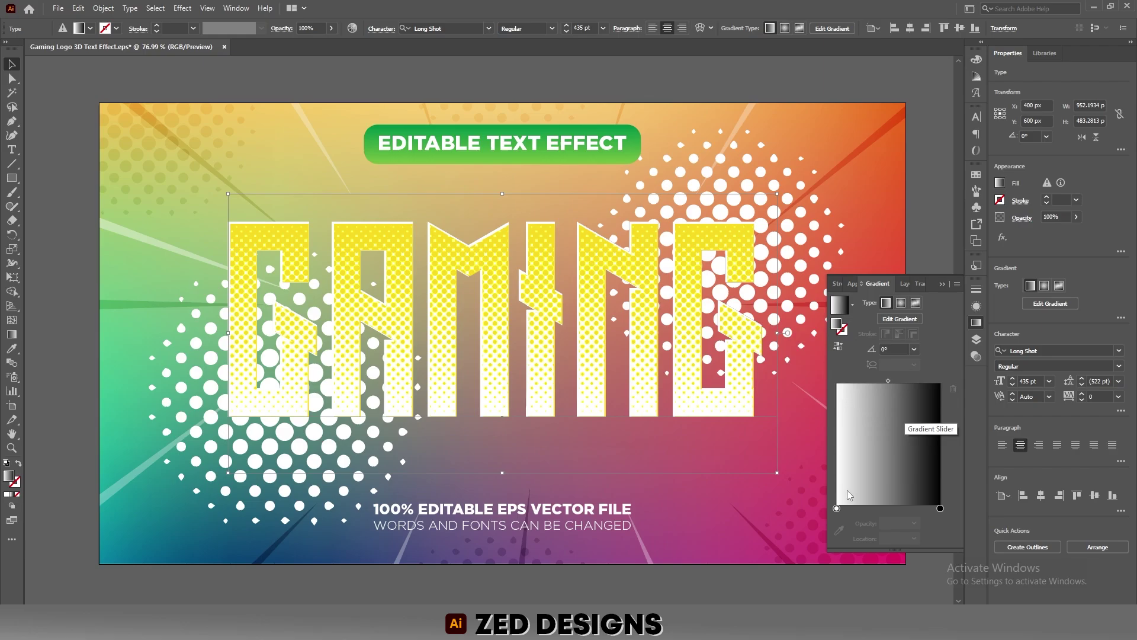
# Colour both end gradient stops orange E85004
pyautogui.click(837, 509)
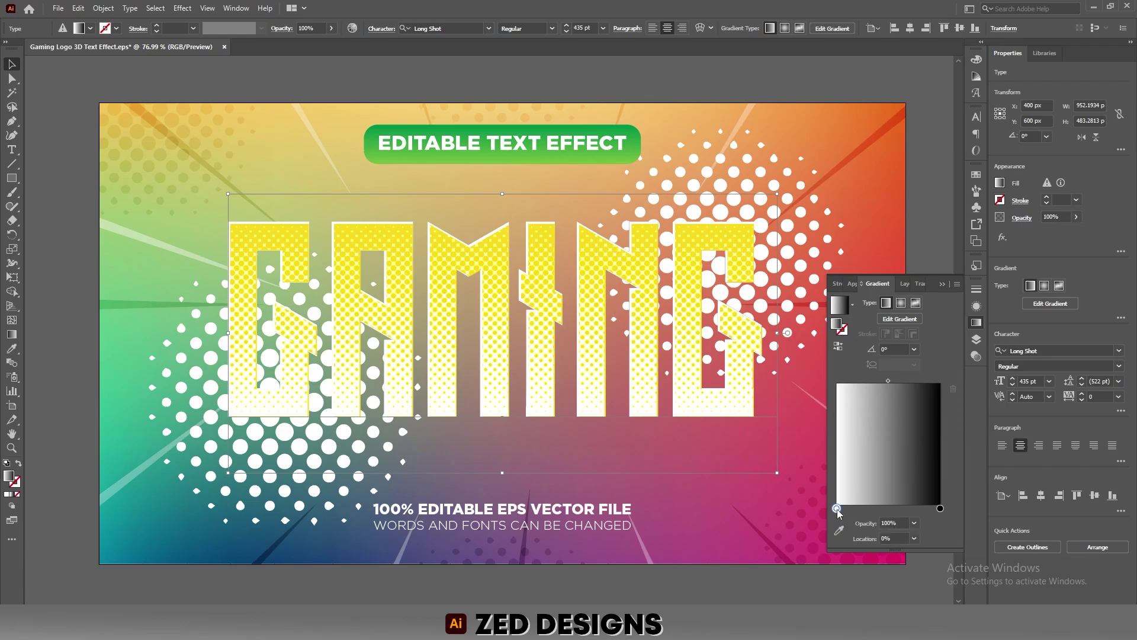
pyautogui.doubleClick(837, 509)
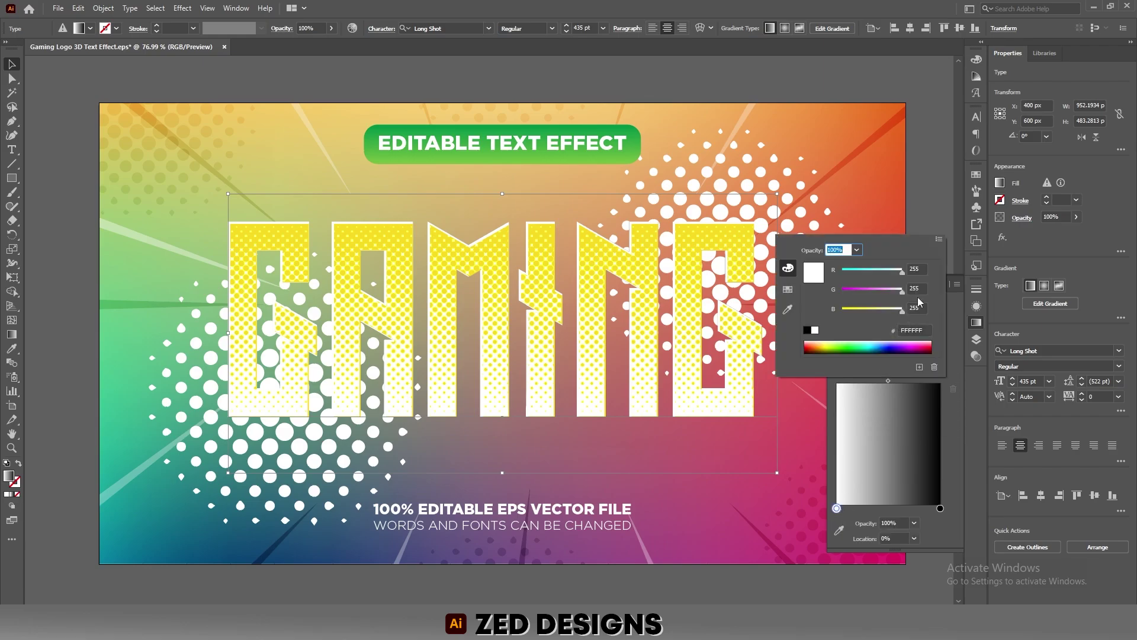
pyautogui.click(914, 330)
pyautogui.write('E85004')
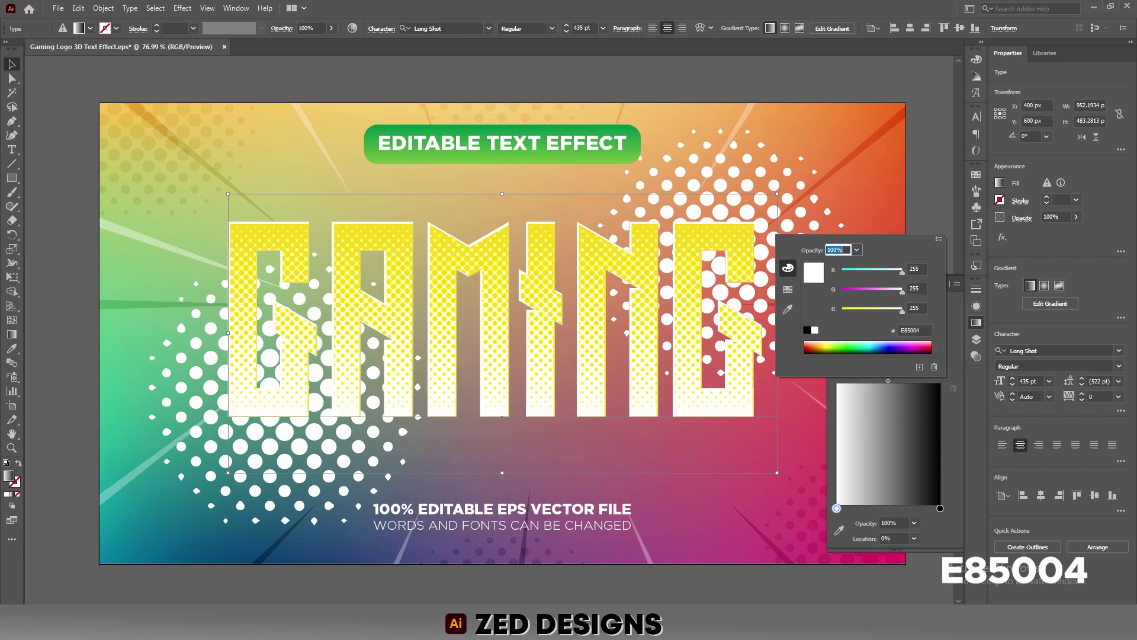
pyautogui.press('Return')
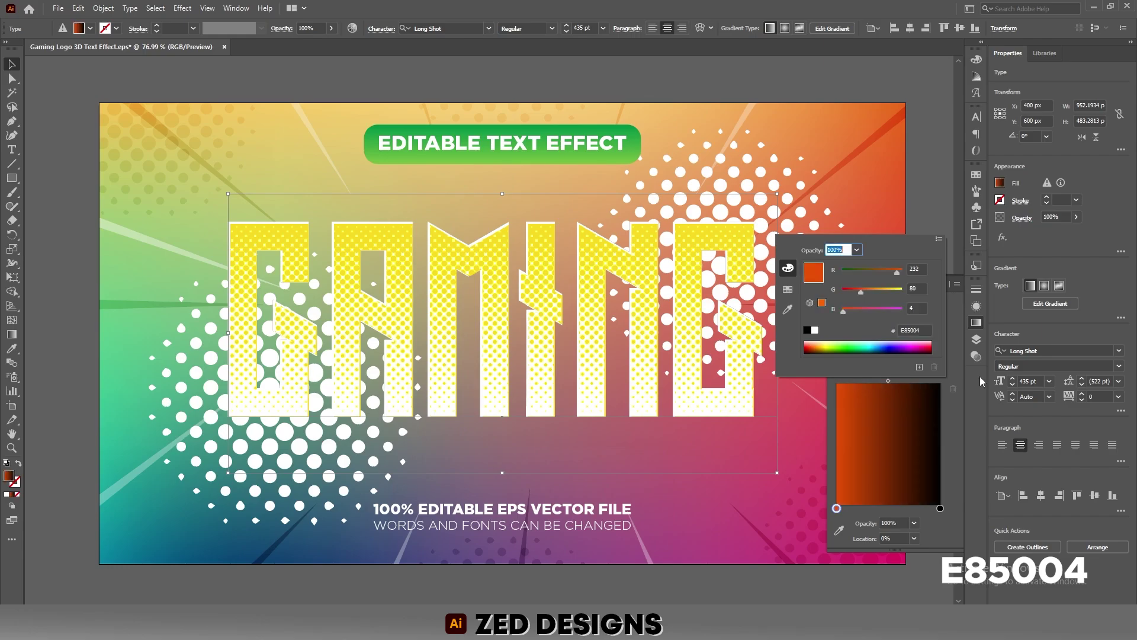
pyautogui.click(953, 403)
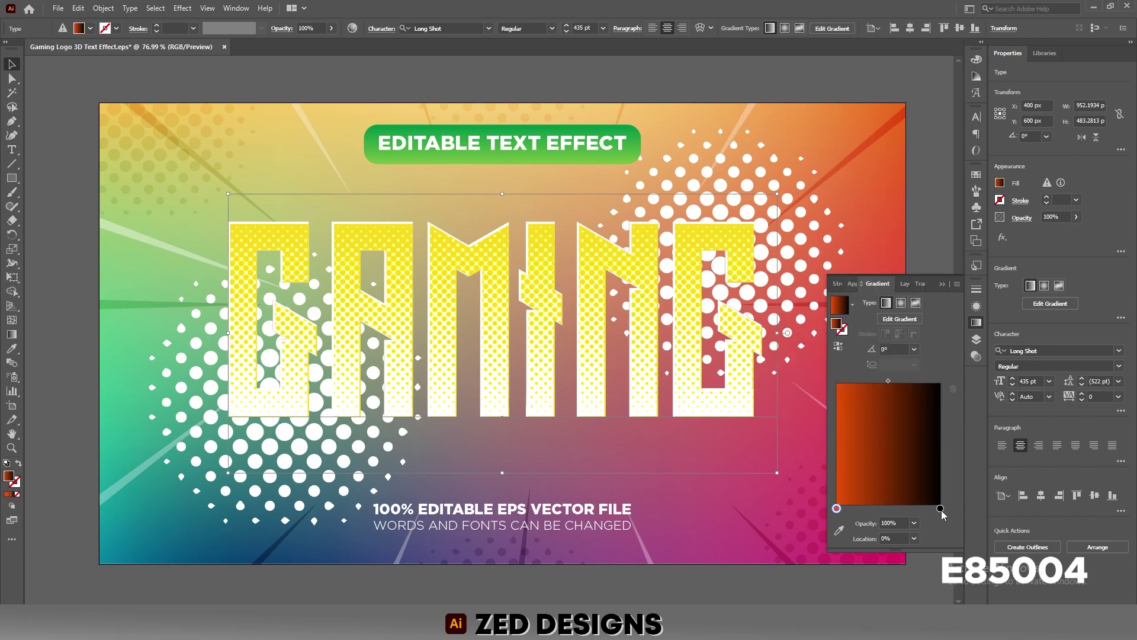
pyautogui.click(940, 508)
pyautogui.doubleClick(940, 508)
pyautogui.click(914, 329)
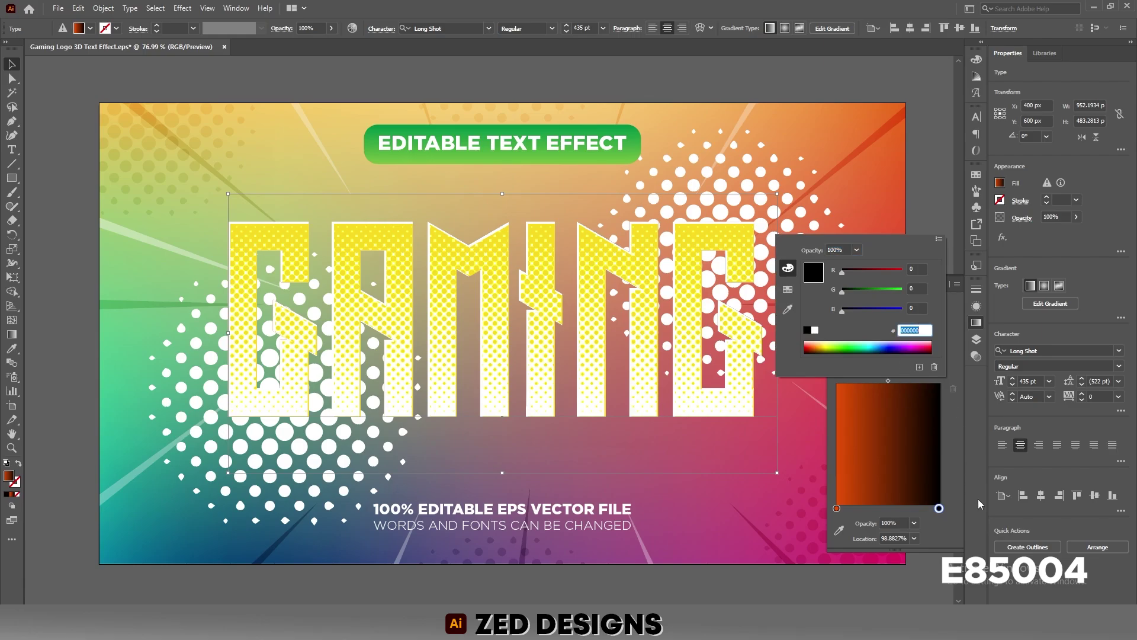
pyautogui.write('E85004')
pyautogui.press('Return')
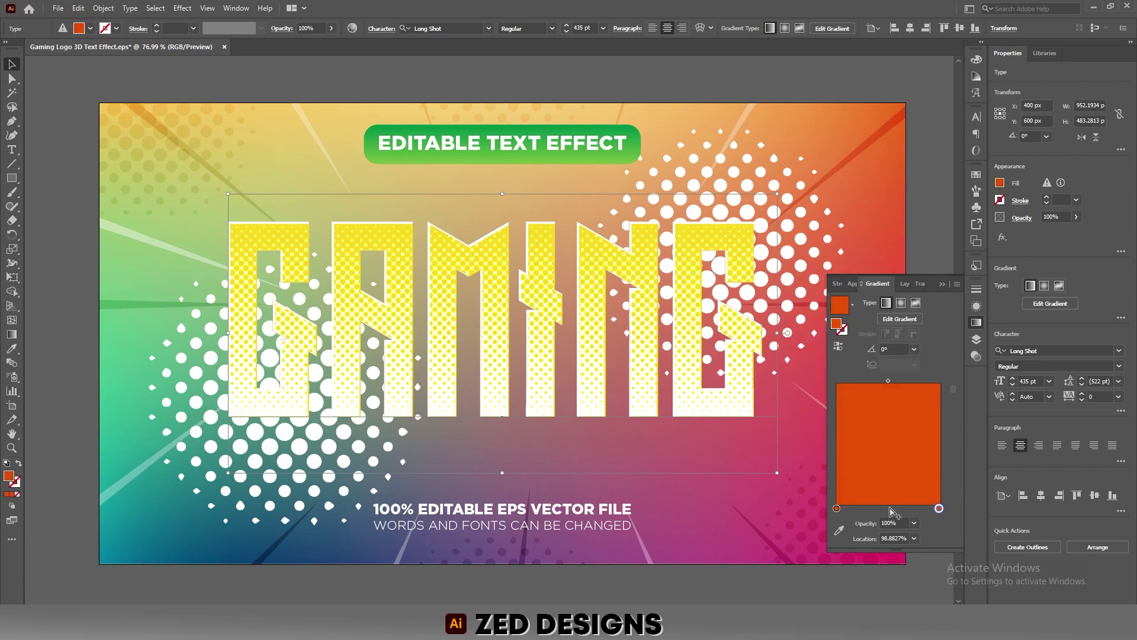
# Add a middle gradient stop coloured lighter orange E87B04
pyautogui.click(889, 508)
pyautogui.doubleClick(890, 508)
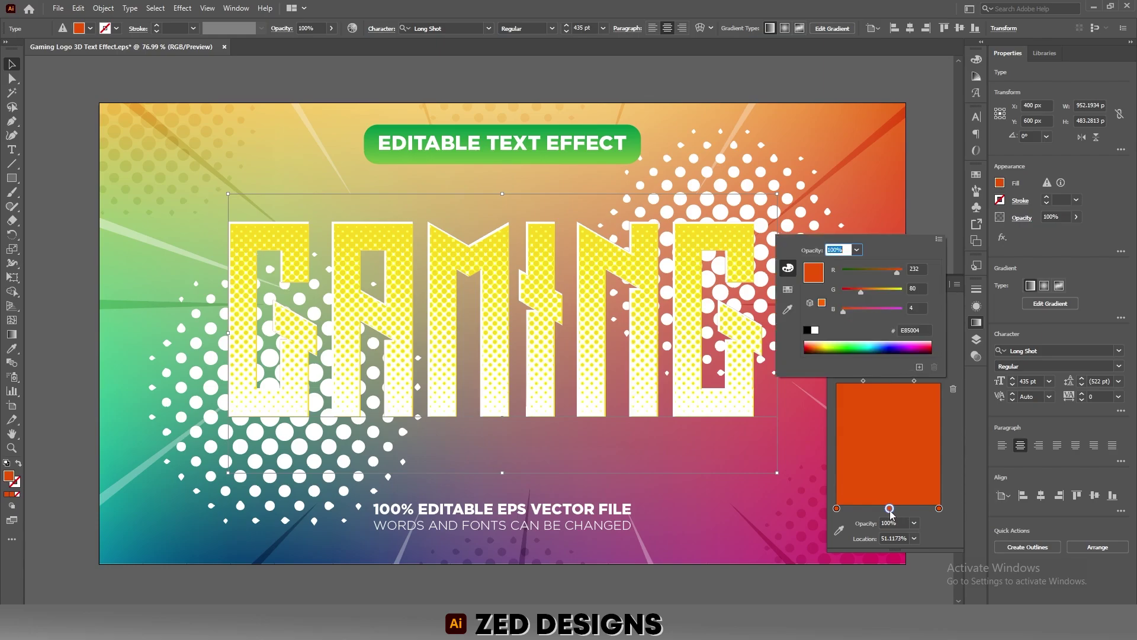
pyautogui.click(914, 329)
pyautogui.moveTo(914, 330); pyautogui.dragTo(875, 339)
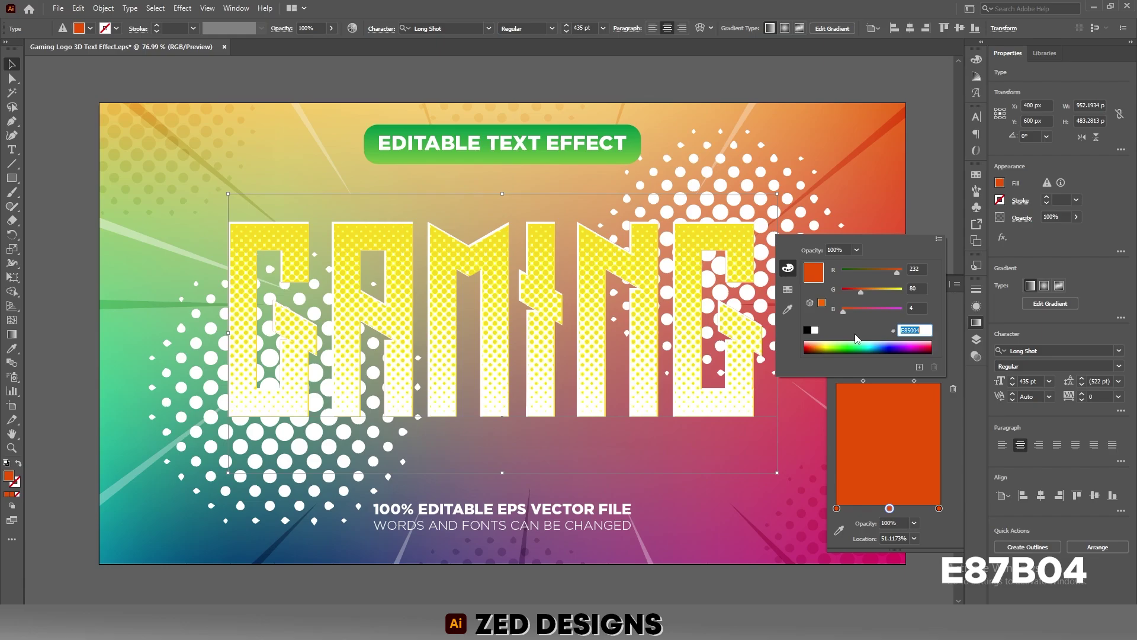
pyautogui.write('E87B04')
pyautogui.press('Return')
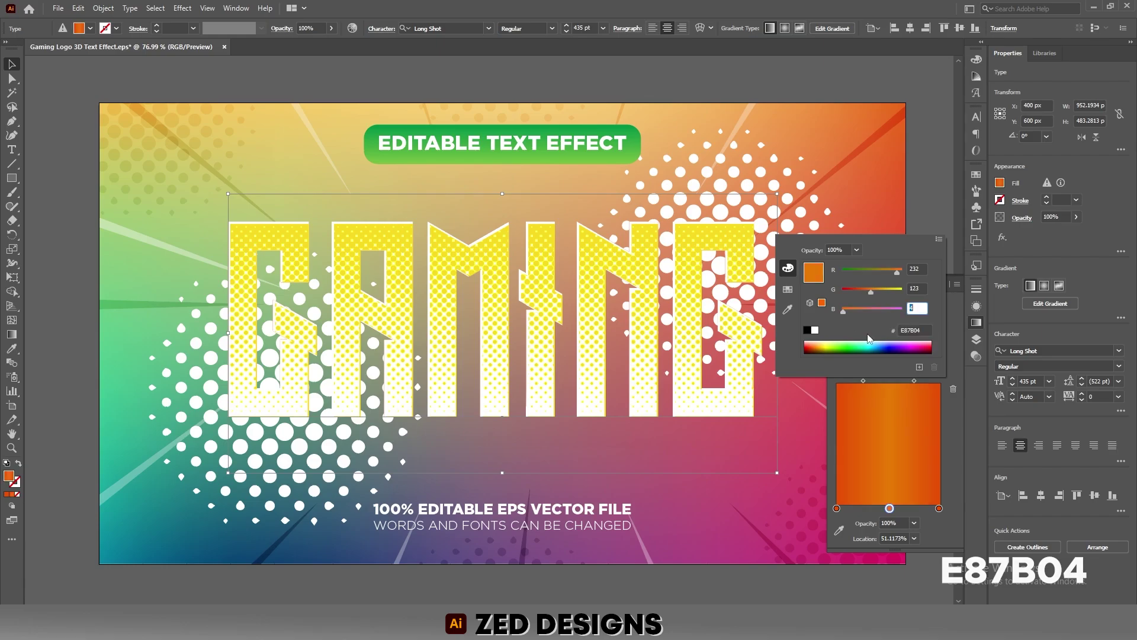
# Position the gradient stops at 25%, 75% and 50% for left, right and middle
pyautogui.click(837, 508)
pyautogui.click(896, 536)
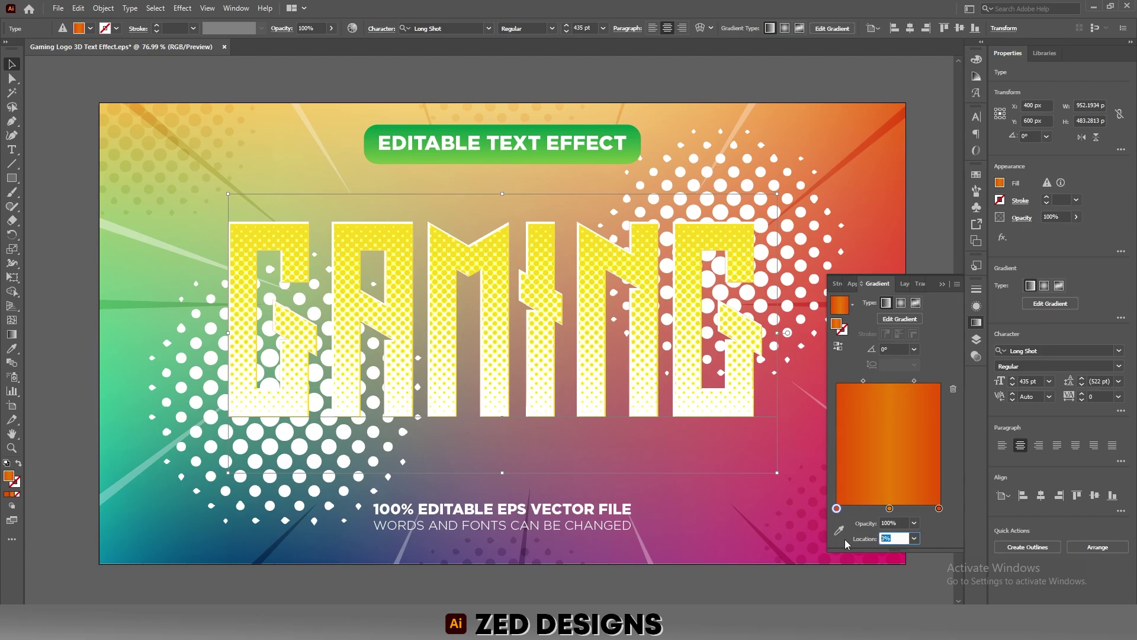
pyautogui.write('25')
pyautogui.press('Tab')
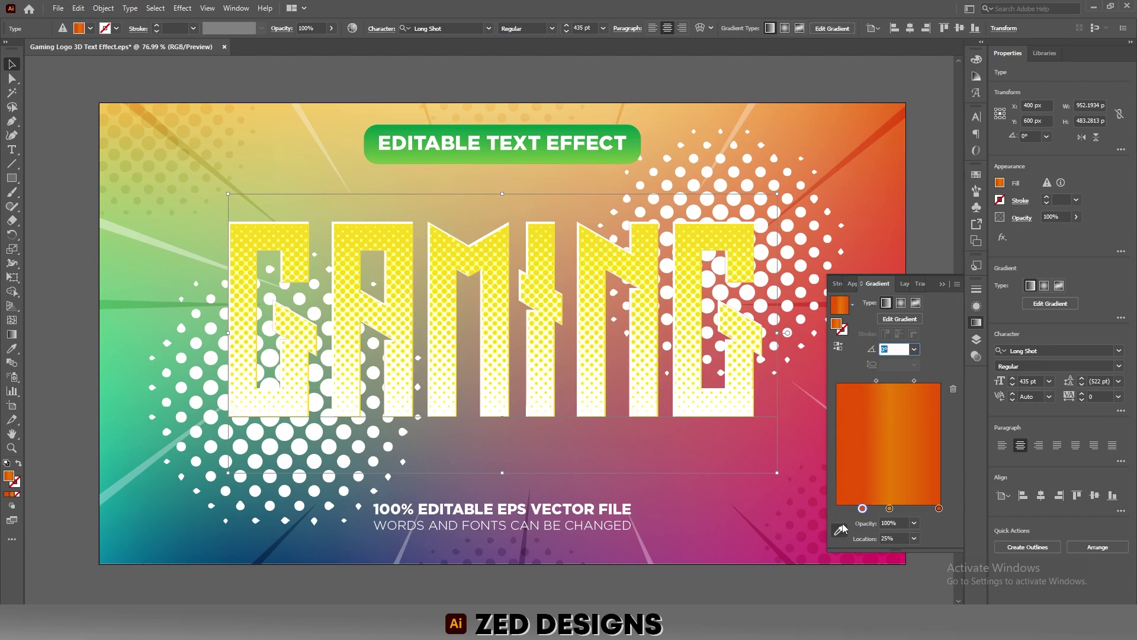
pyautogui.click(939, 508)
pyautogui.click(905, 537)
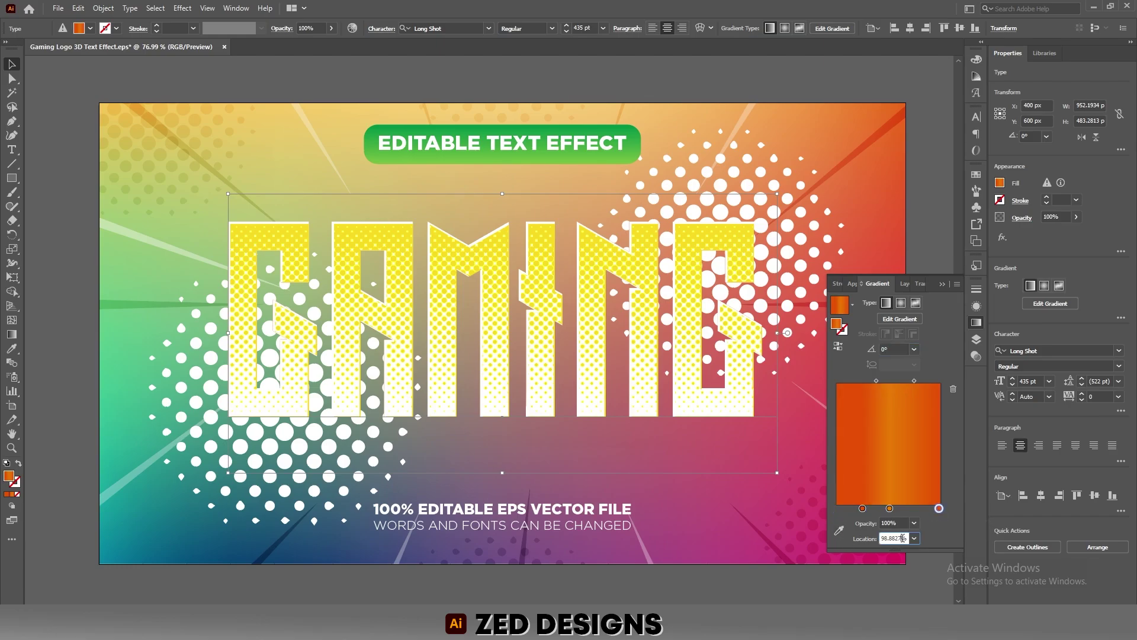
pyautogui.write('75')
pyautogui.press('Tab')
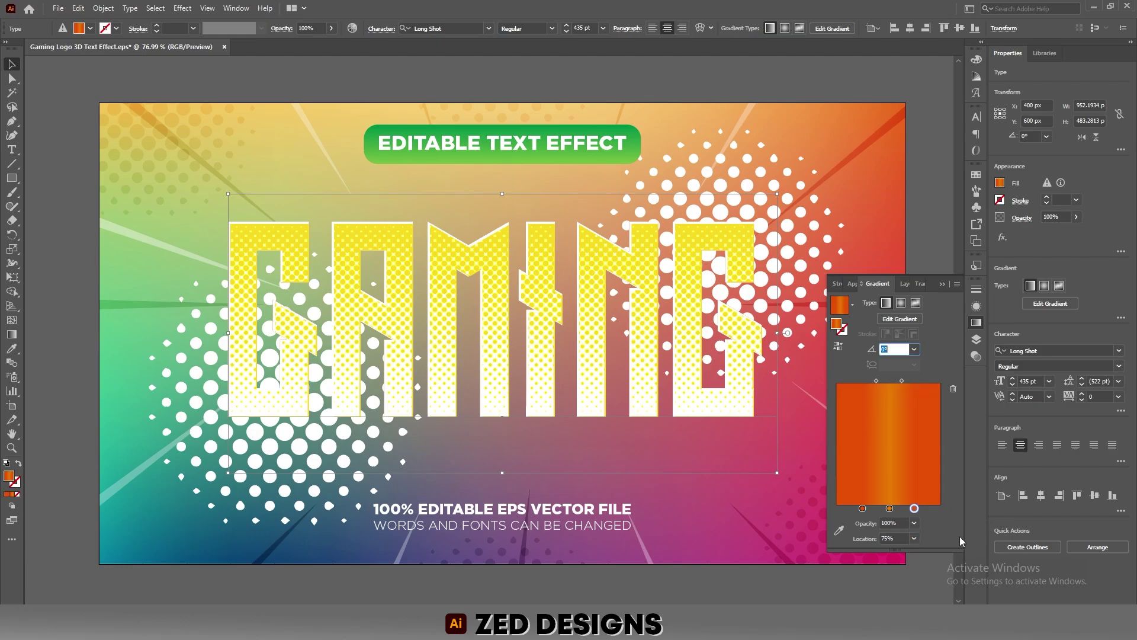
pyautogui.click(889, 509)
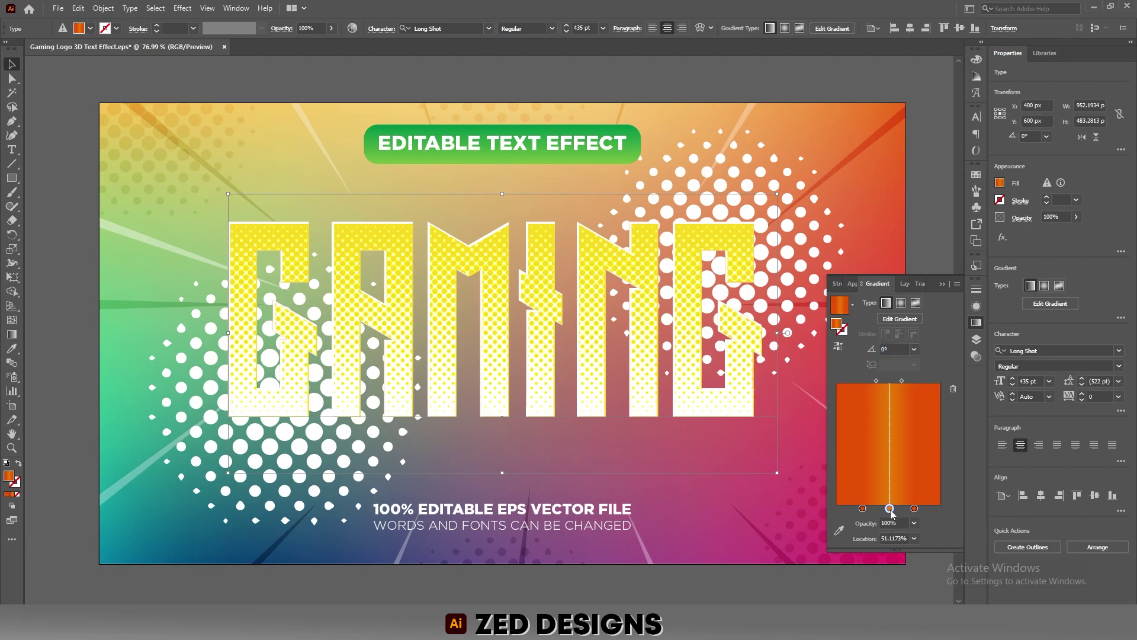
pyautogui.click(897, 538)
pyautogui.write('50')
pyautogui.hotkey('shift', 'Tab')
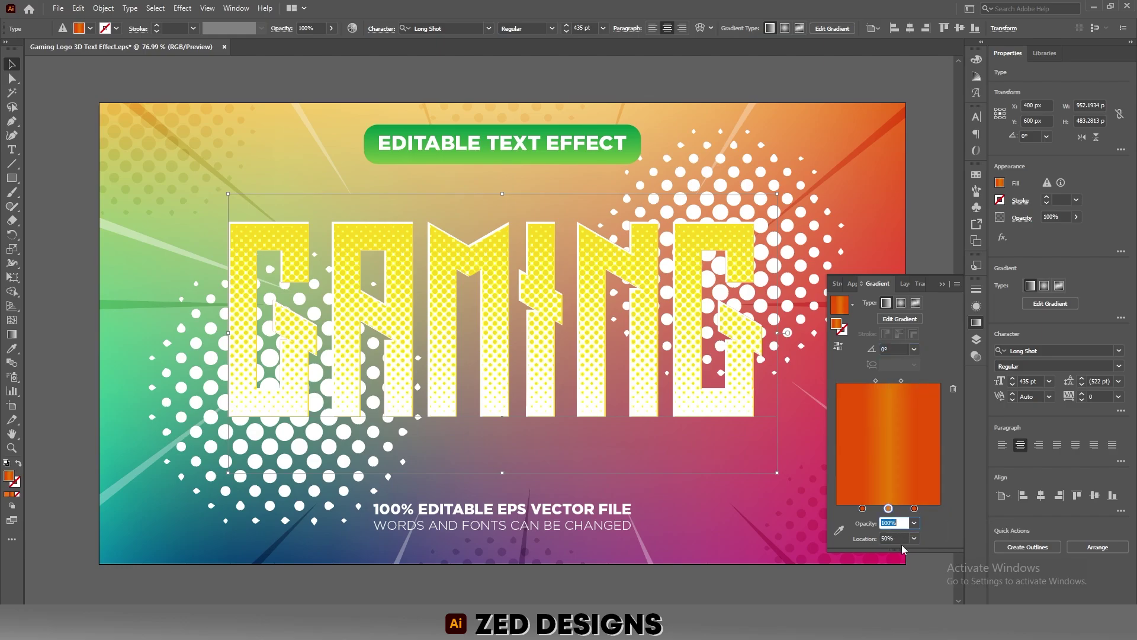
pyautogui.click(976, 306)
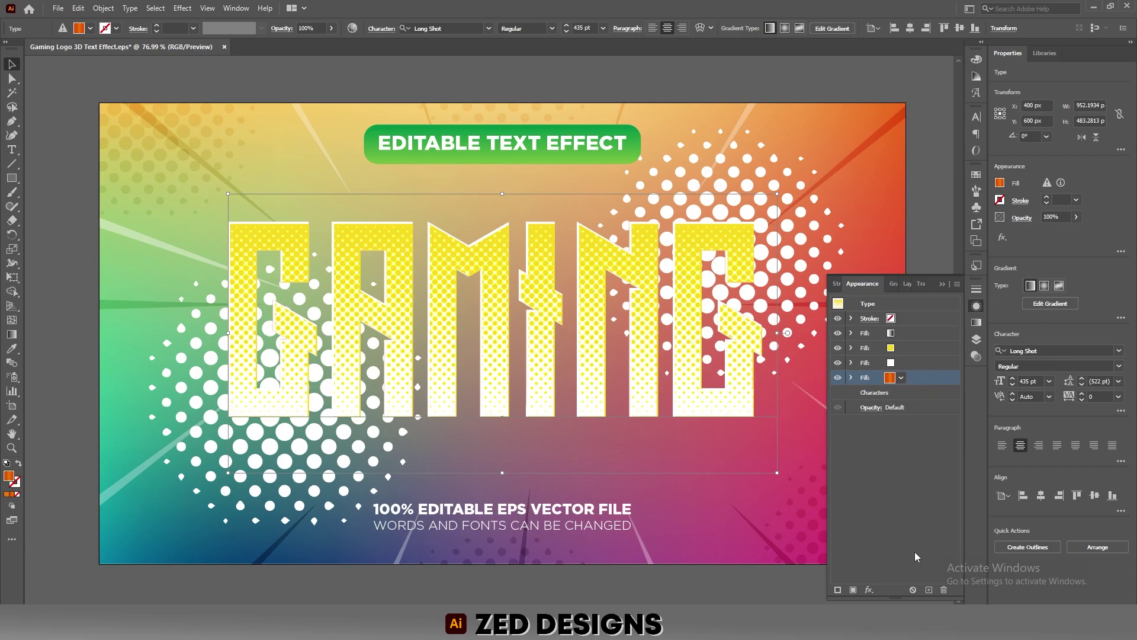
# Add a Transform effect to the orange fill: 0.5 px vertical move, 35 copies
pyautogui.click(870, 591)
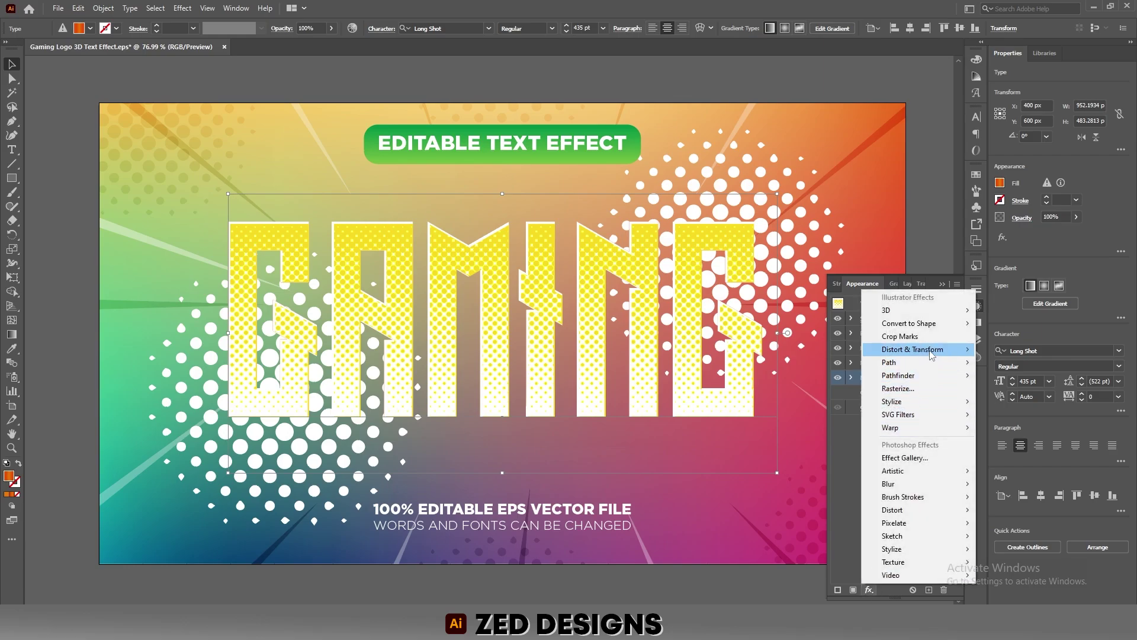
pyautogui.moveTo(932, 356)
pyautogui.click(1011, 388)
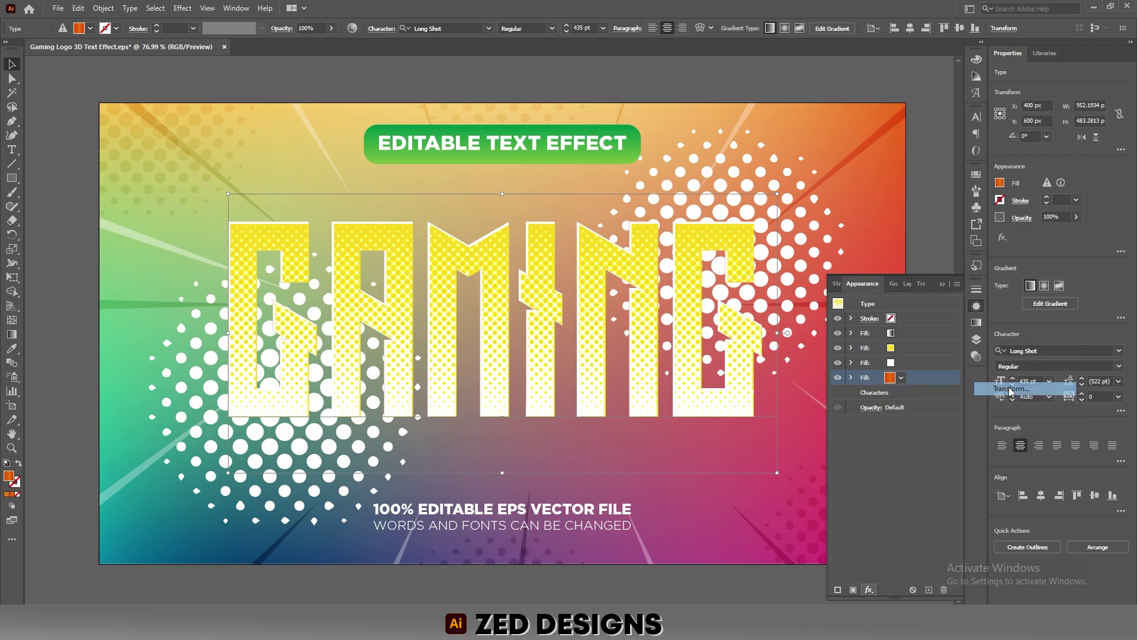
pyautogui.press('Tab')
pyautogui.press('Tab')
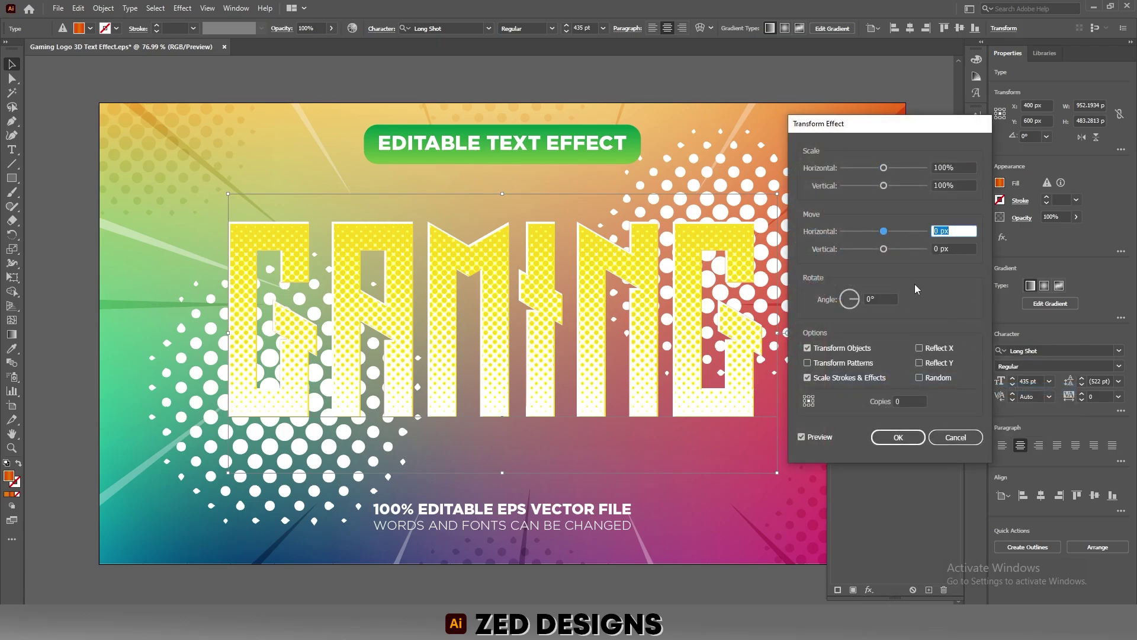
pyautogui.press('Tab')
pyautogui.write('0.5')
pyautogui.press('Tab')
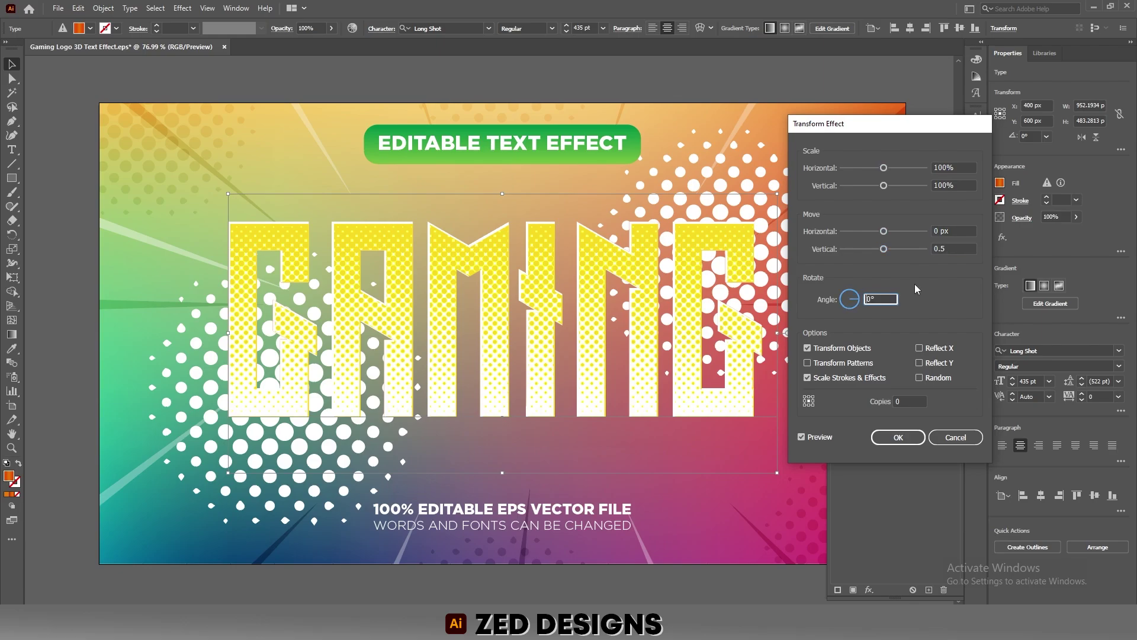
pyautogui.click(904, 401)
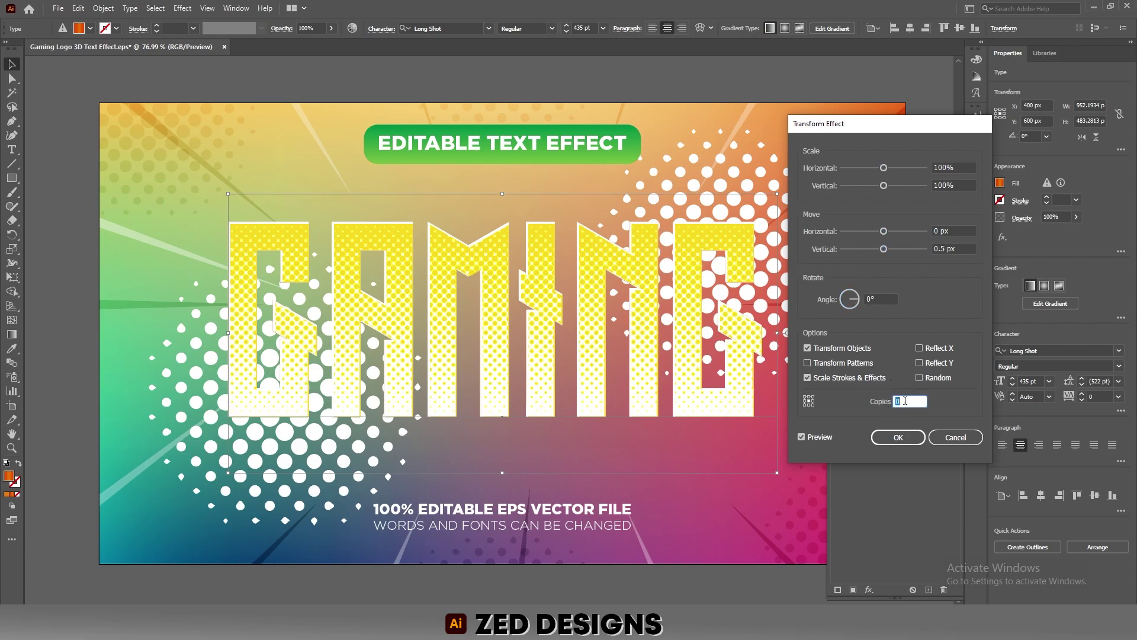
pyautogui.write('35')
pyautogui.press('Tab')
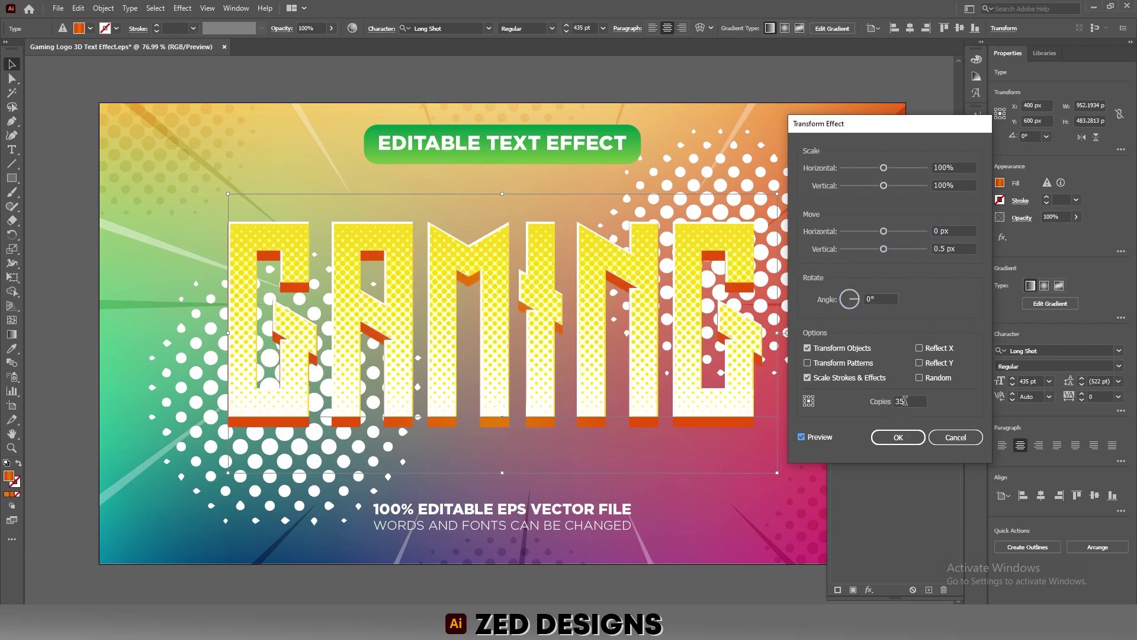
pyautogui.click(905, 436)
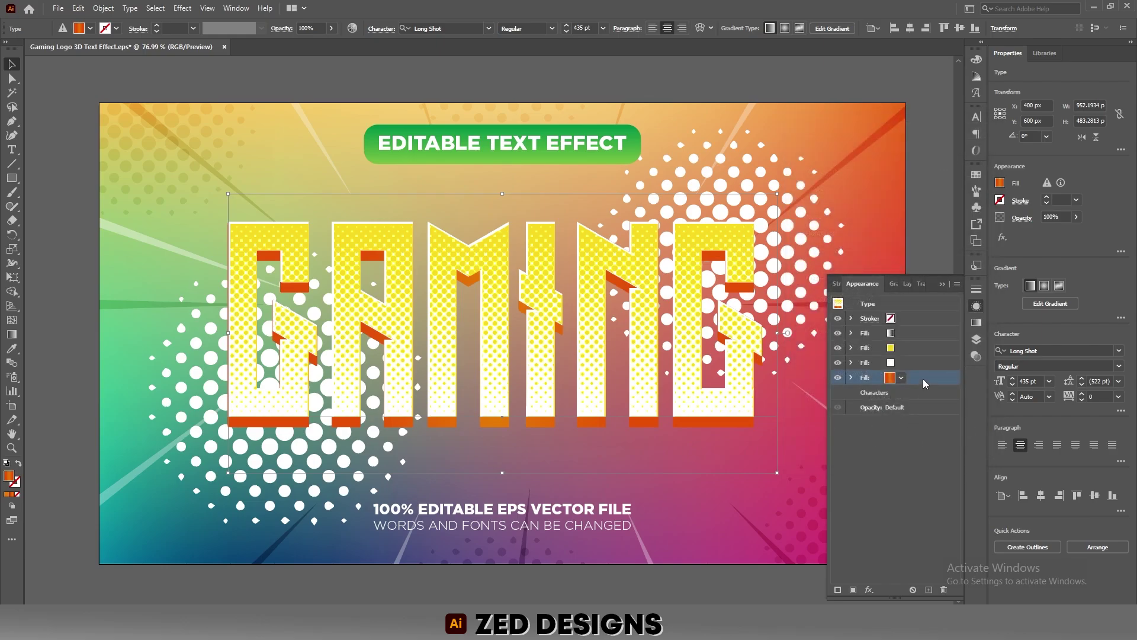
# Add an Inner Glow to the orange fill with a red AF0000 glow colour
pyautogui.click(869, 589)
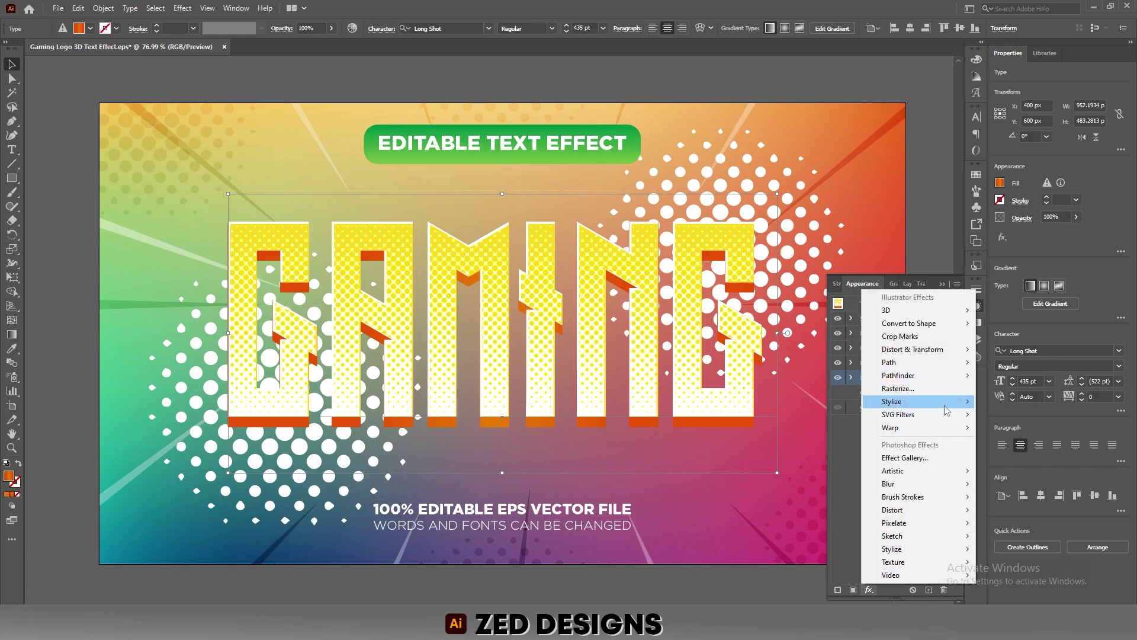
pyautogui.moveTo(947, 403)
pyautogui.click(1014, 427)
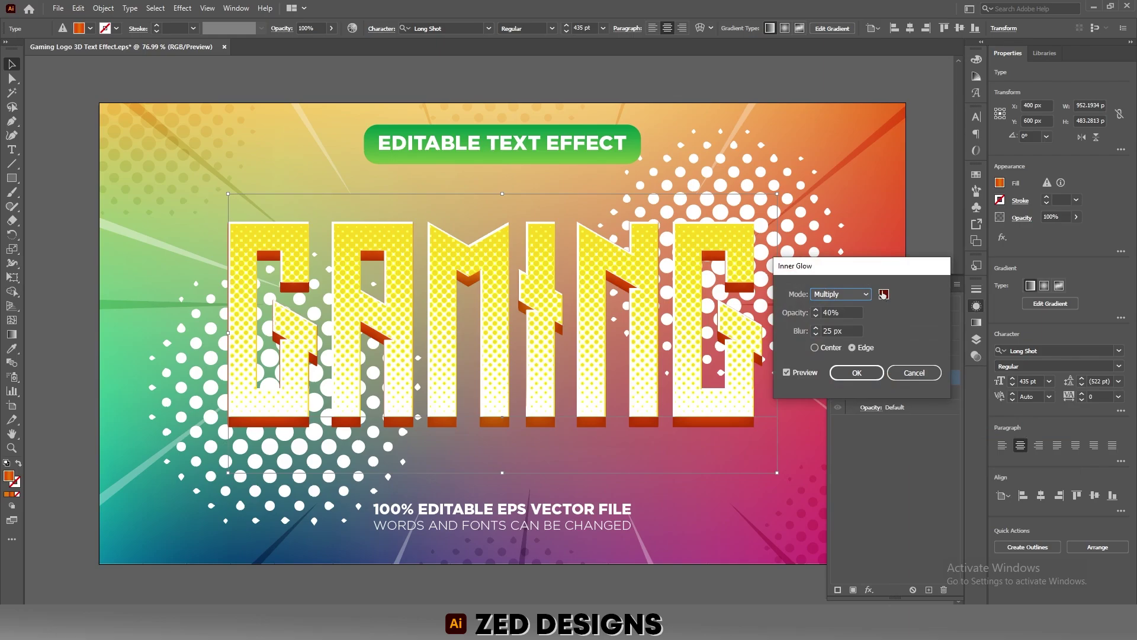
pyautogui.click(883, 294)
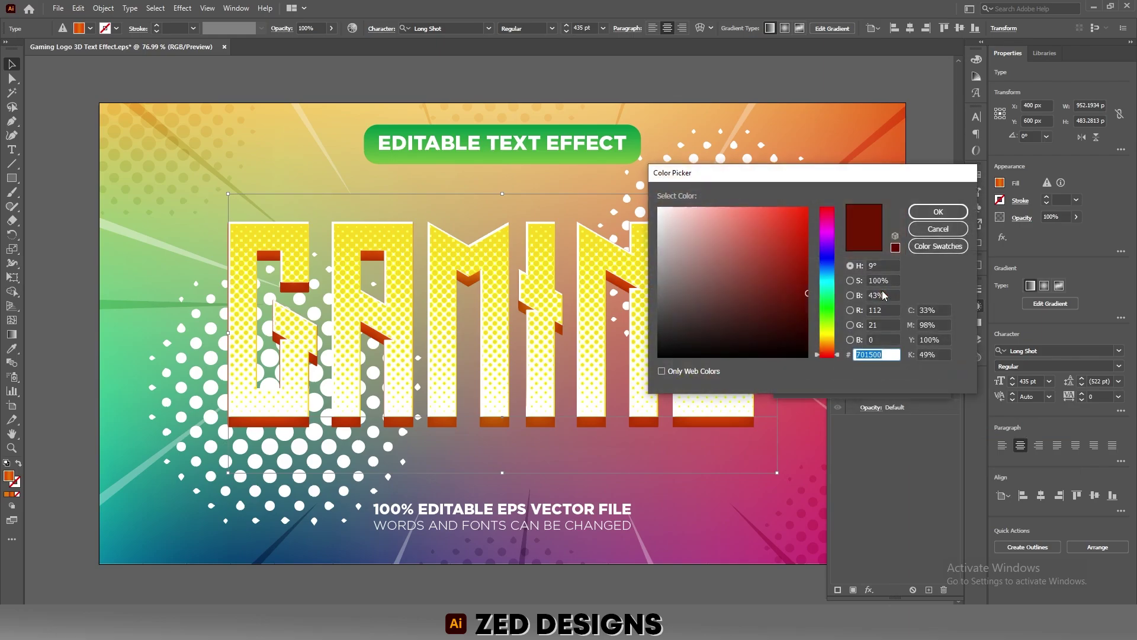
pyautogui.write('AF0000')
pyautogui.press('Tab')
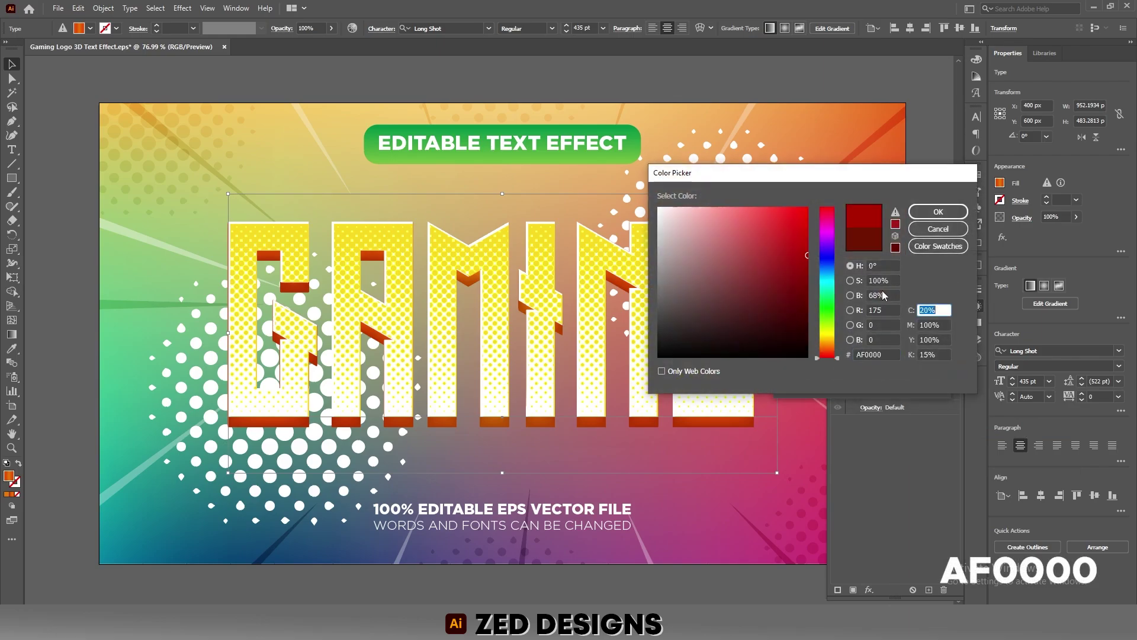
pyautogui.click(935, 212)
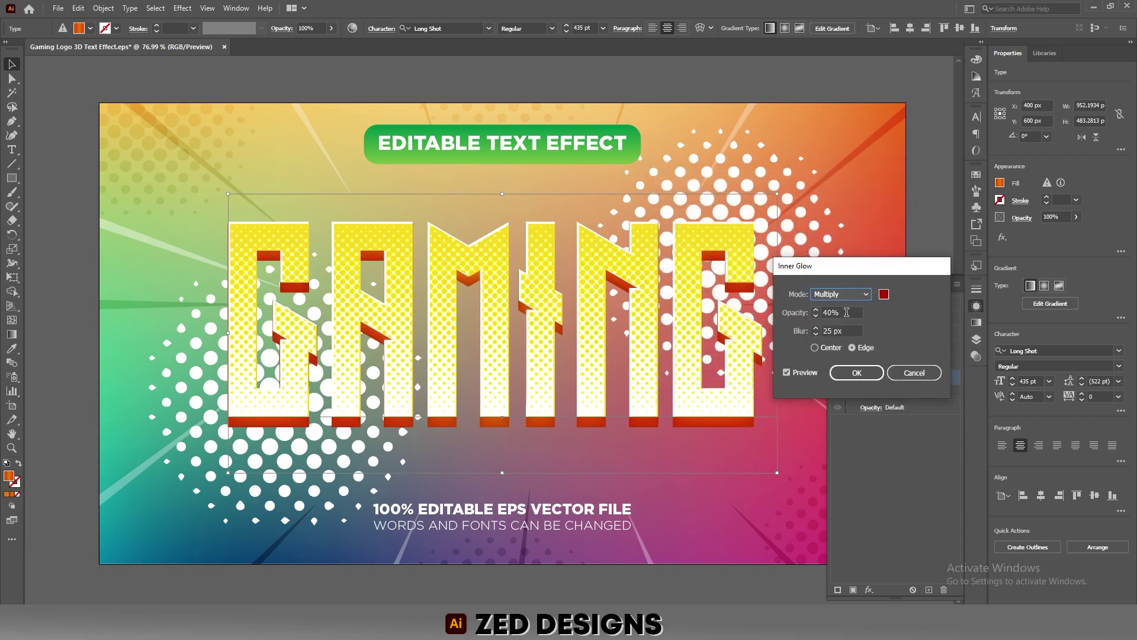
# Set the inner glow to 50% opacity and 7 px blur, and apply it
pyautogui.click(790, 312)
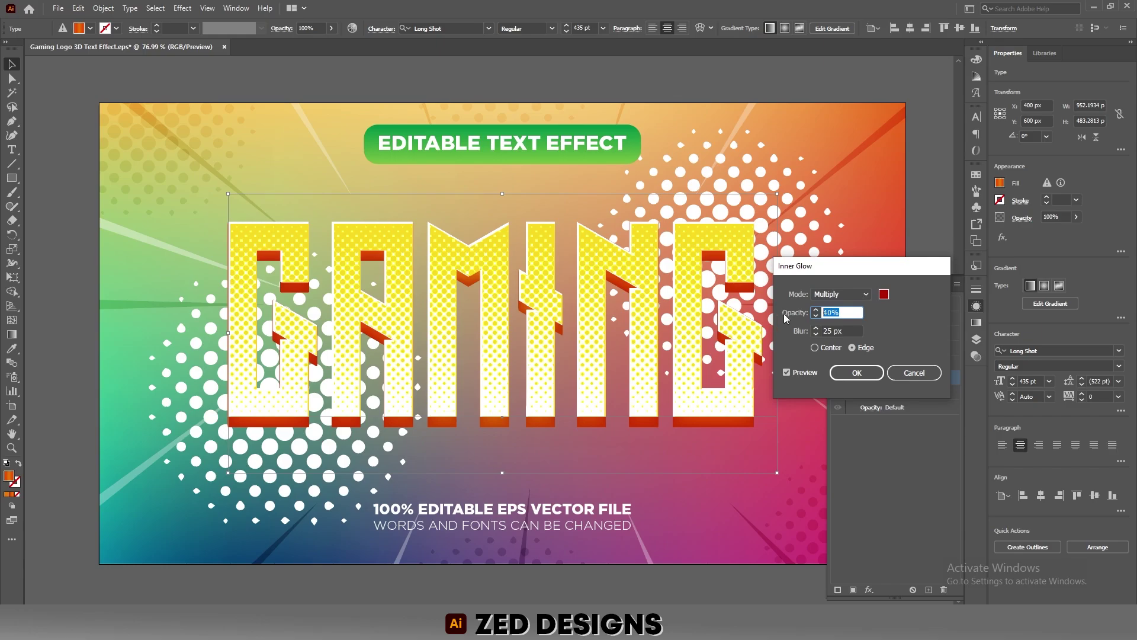
pyautogui.write('50')
pyautogui.press('Tab')
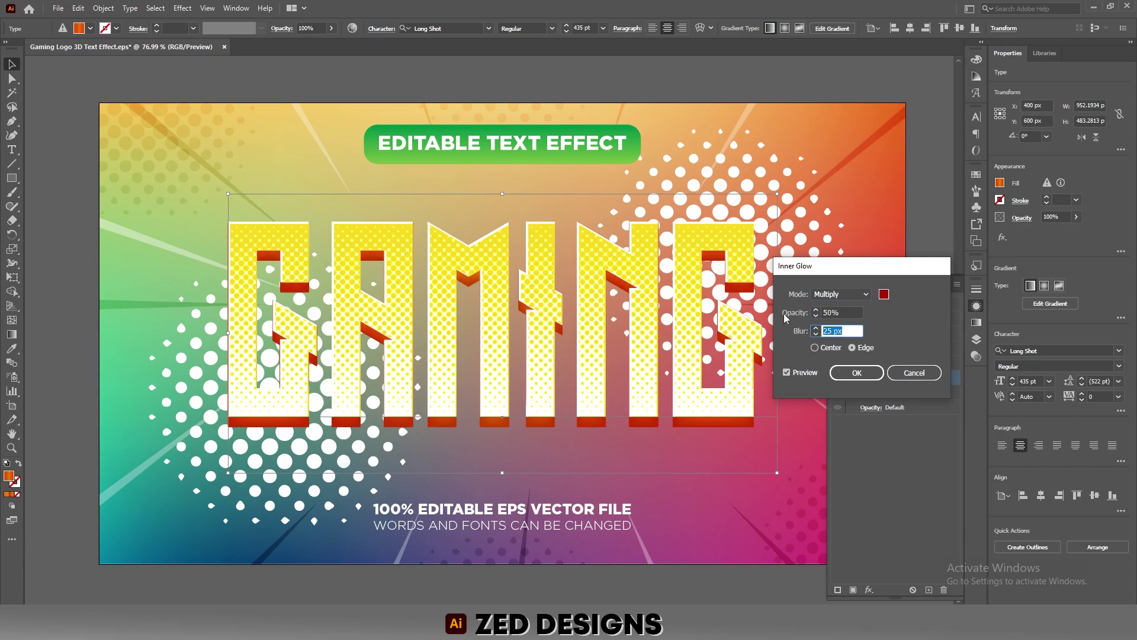
pyautogui.write('7')
pyautogui.press('Tab')
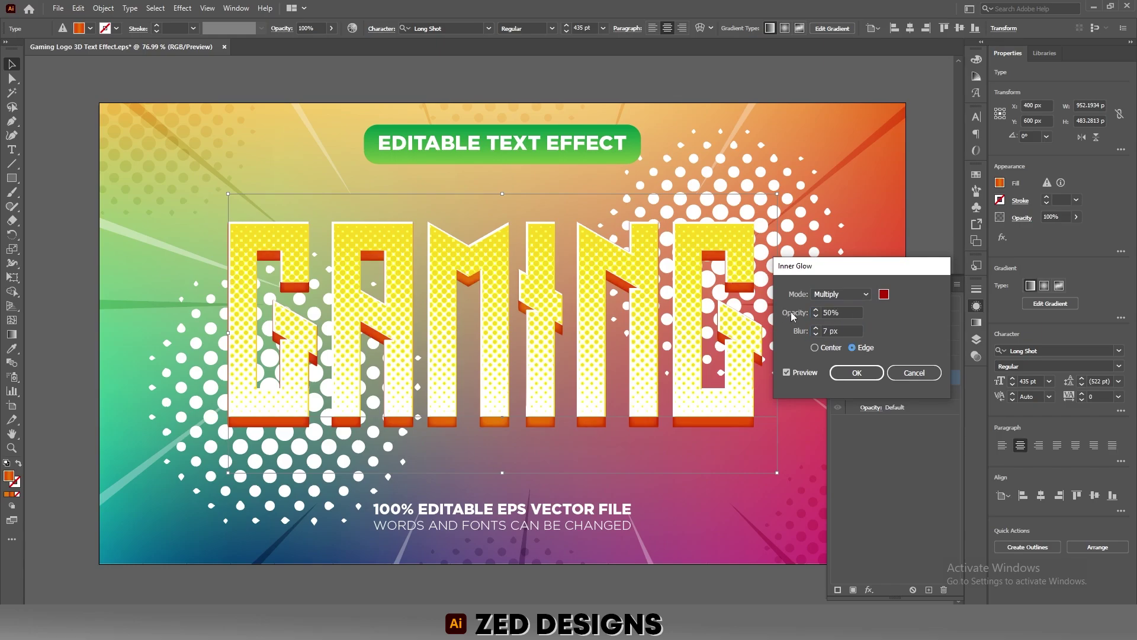
pyautogui.click(856, 372)
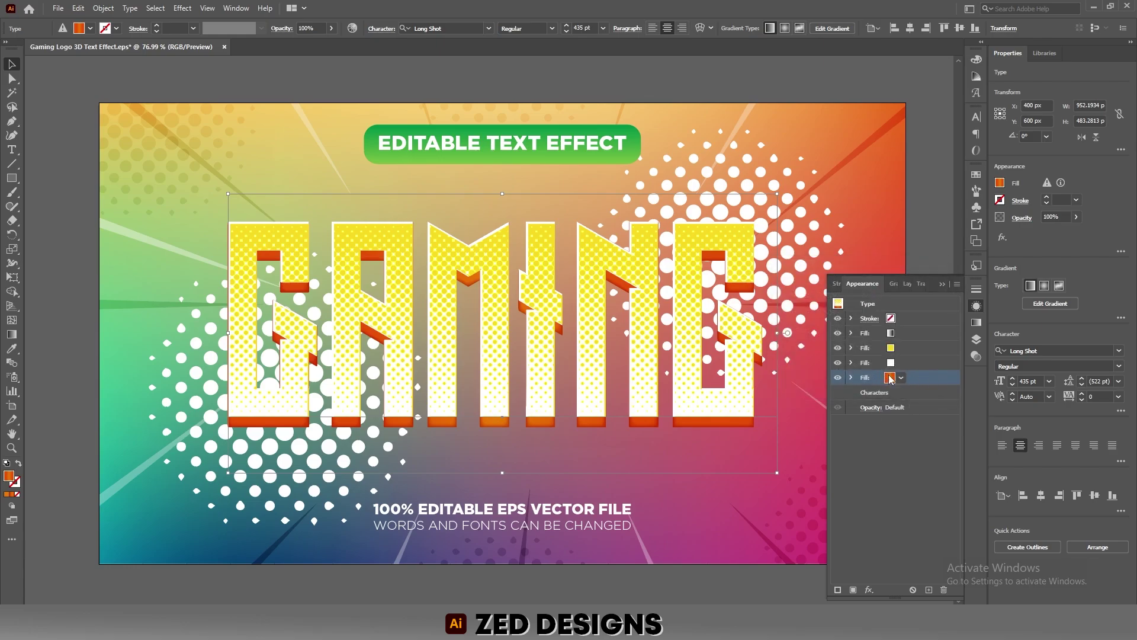
# Duplicate the orange fill in the Appearance panel and select the lower copy
pyautogui.click(928, 590)
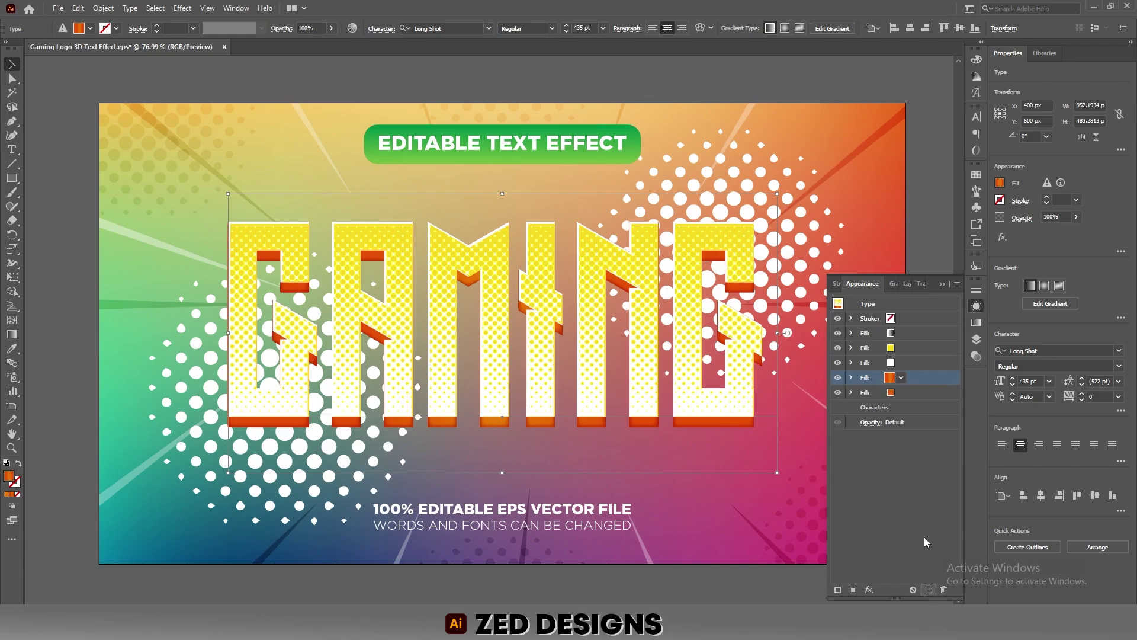
pyautogui.click(922, 397)
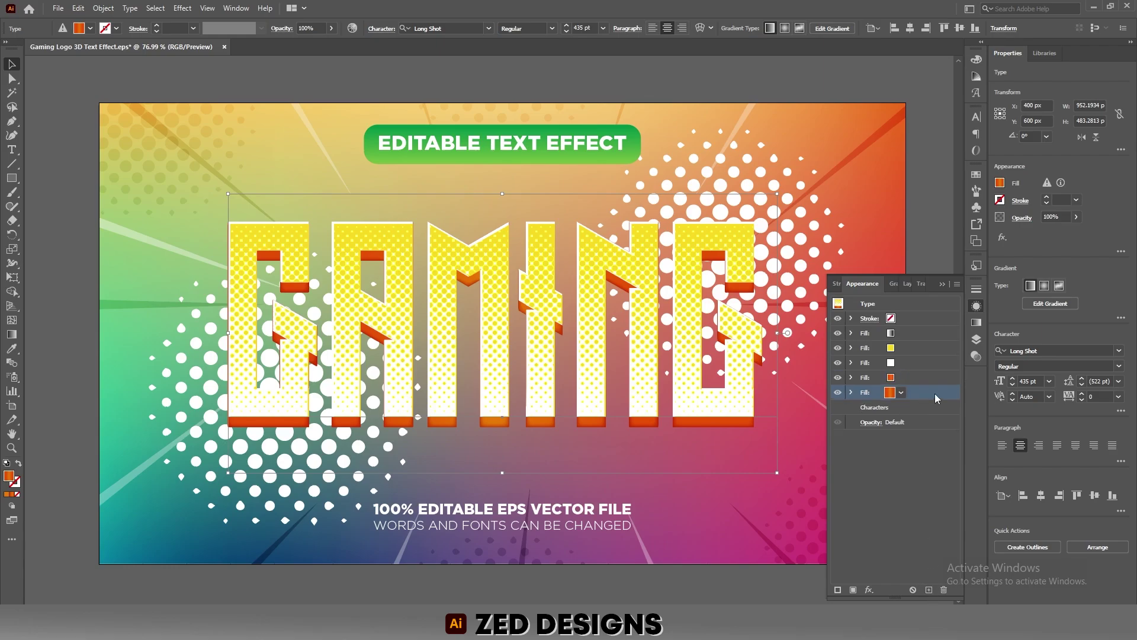
# Set the copied fill's left gradient stop to dark purple 5E044F
pyautogui.click(977, 323)
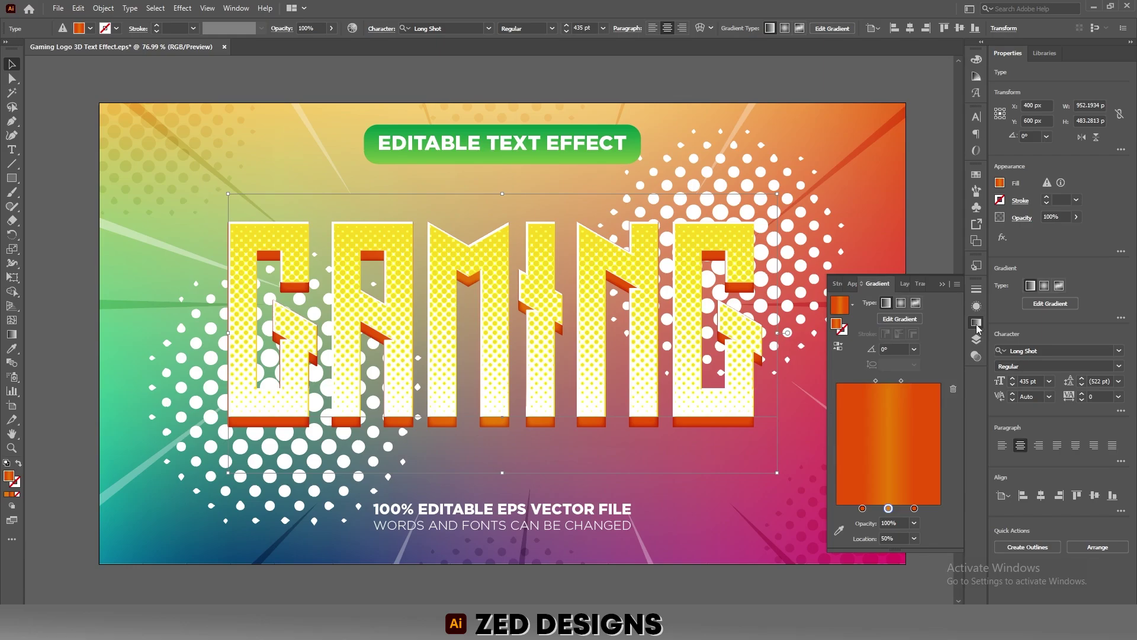
pyautogui.doubleClick(862, 509)
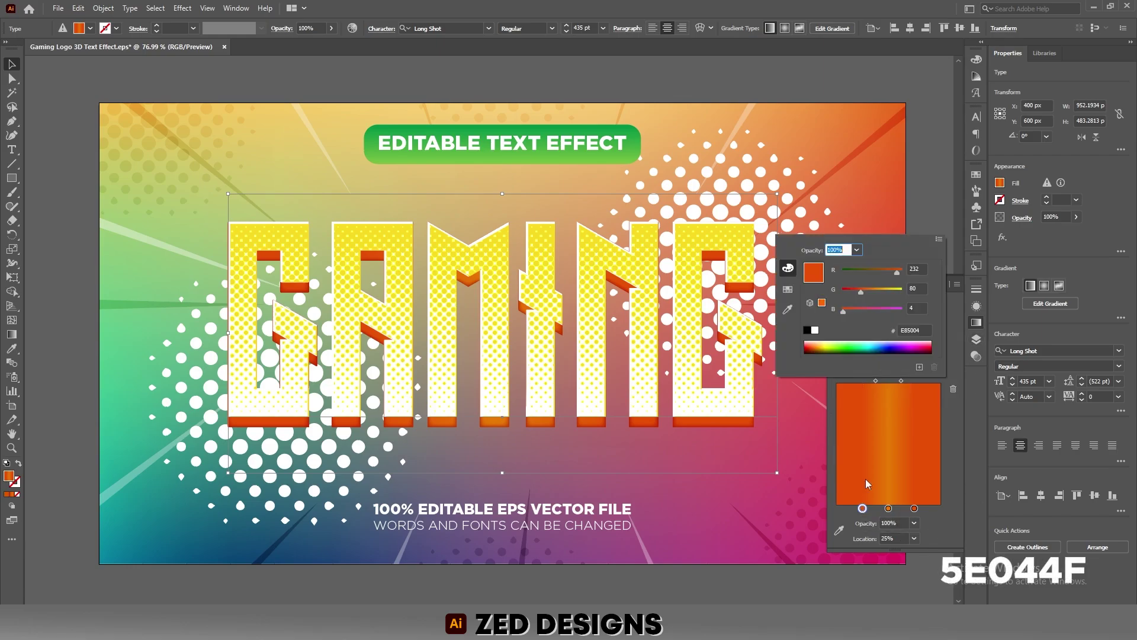
pyautogui.click(915, 330)
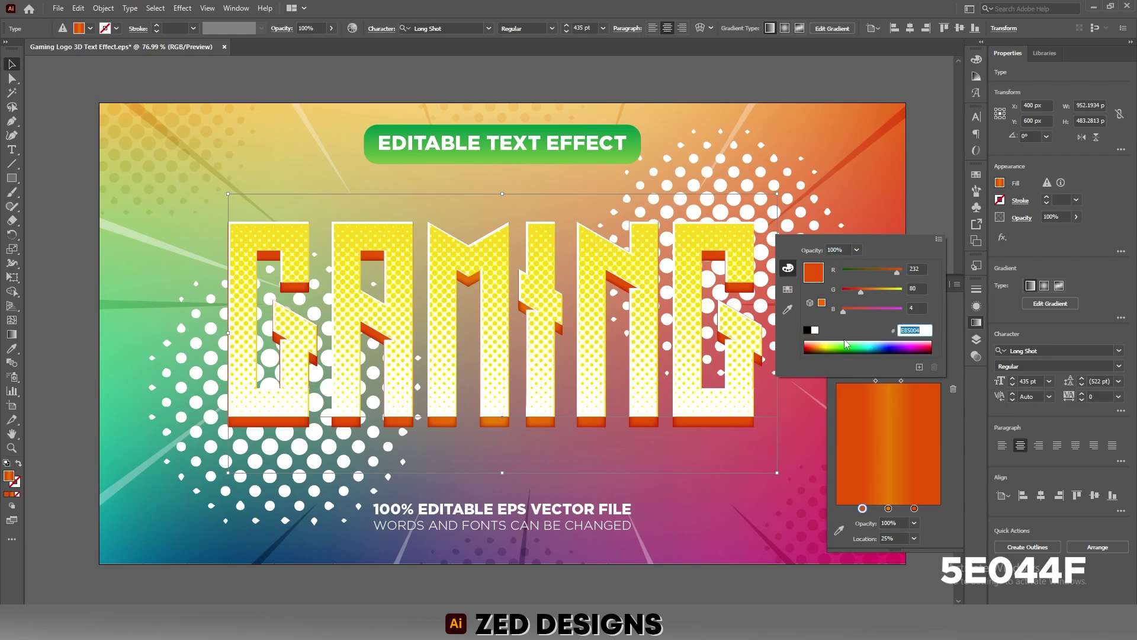
pyautogui.write('5E044F')
pyautogui.press('Tab')
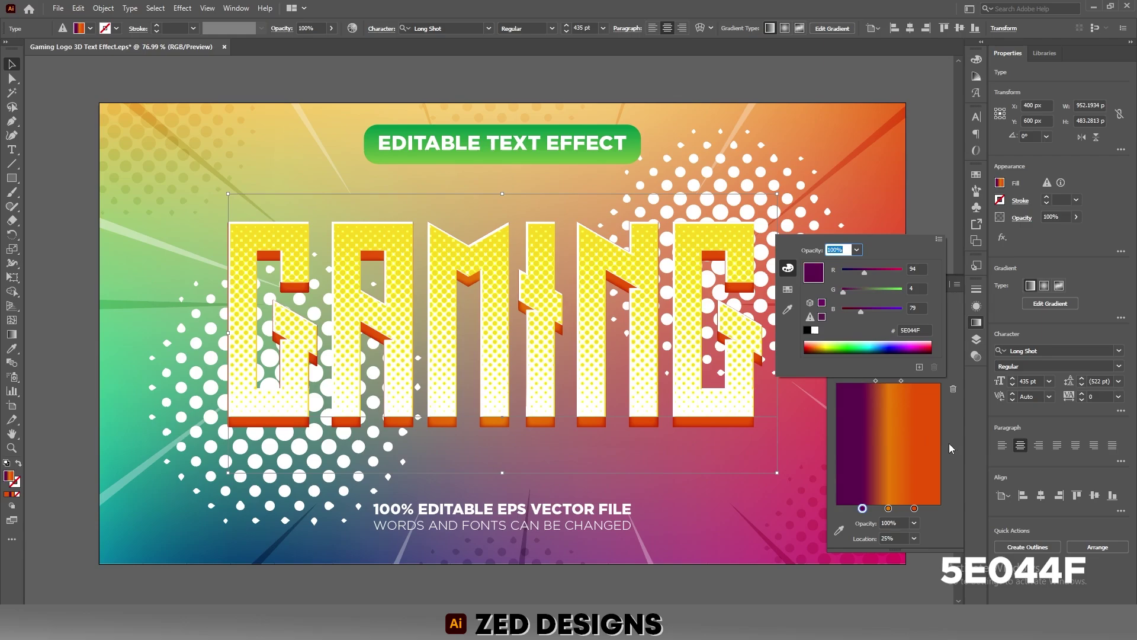
pyautogui.click(948, 443)
# Set the right gradient stop to the same 5E044F purple
pyautogui.click(915, 509)
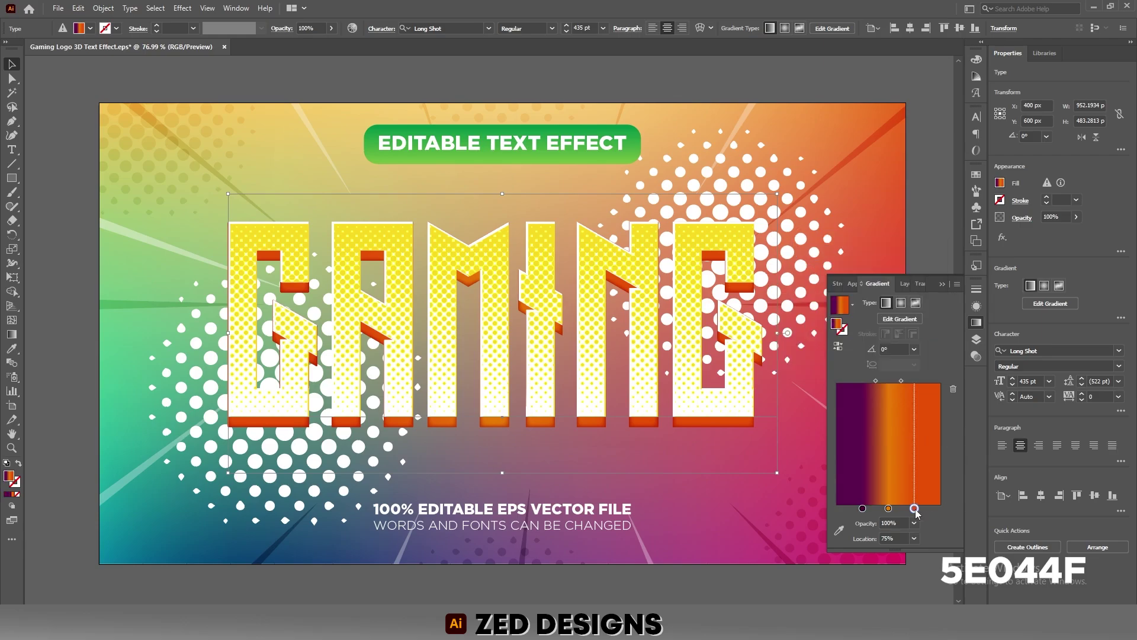
pyautogui.doubleClick(915, 509)
pyautogui.doubleClick(911, 330)
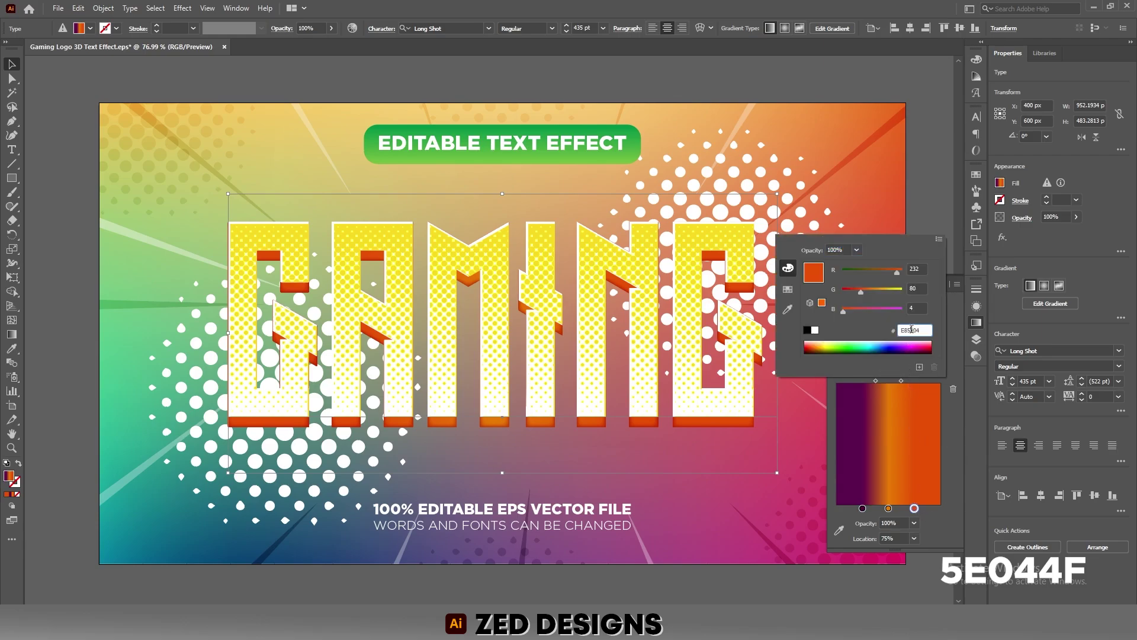
pyautogui.write('5')
pyautogui.press('Return')
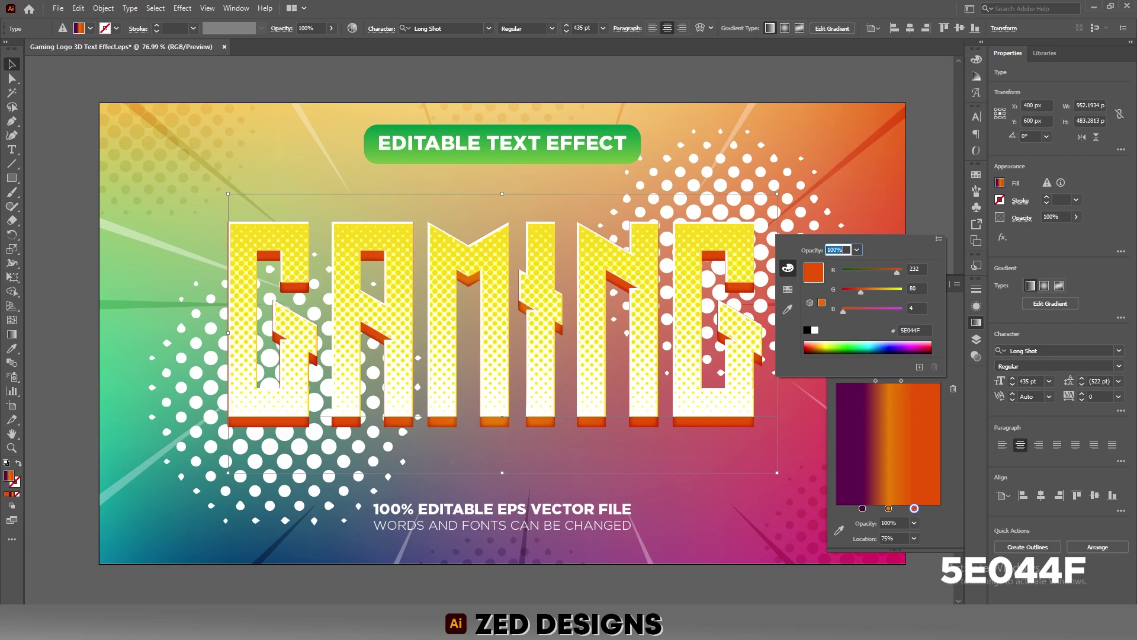
# Set the middle gradient stop to magenta AE0464
pyautogui.click(888, 509)
pyautogui.doubleClick(888, 509)
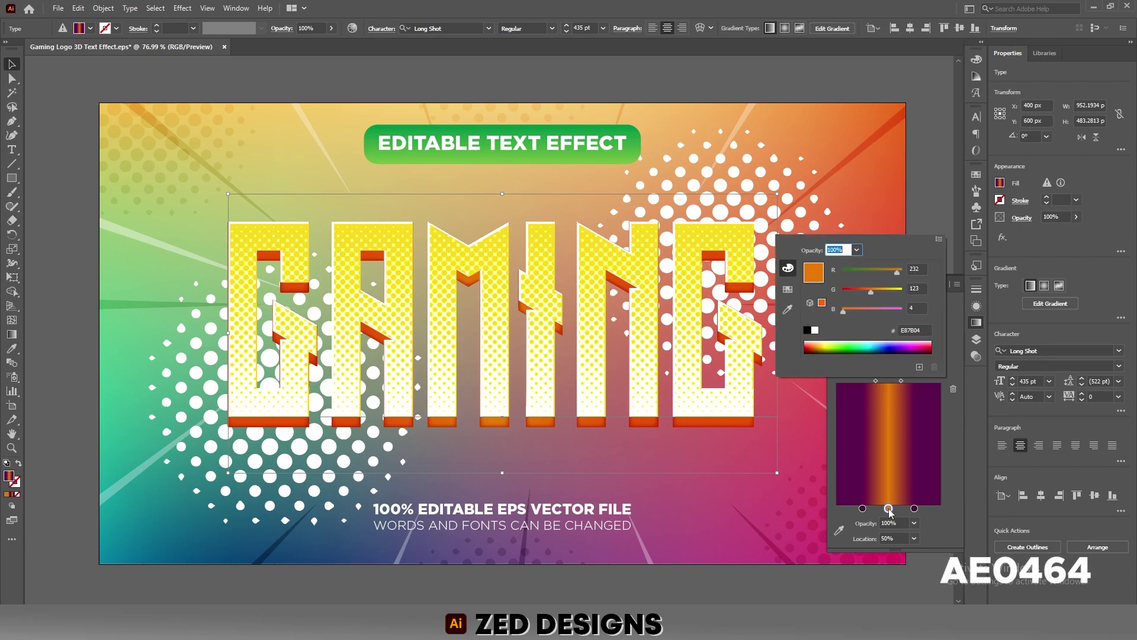
pyautogui.write('AE')
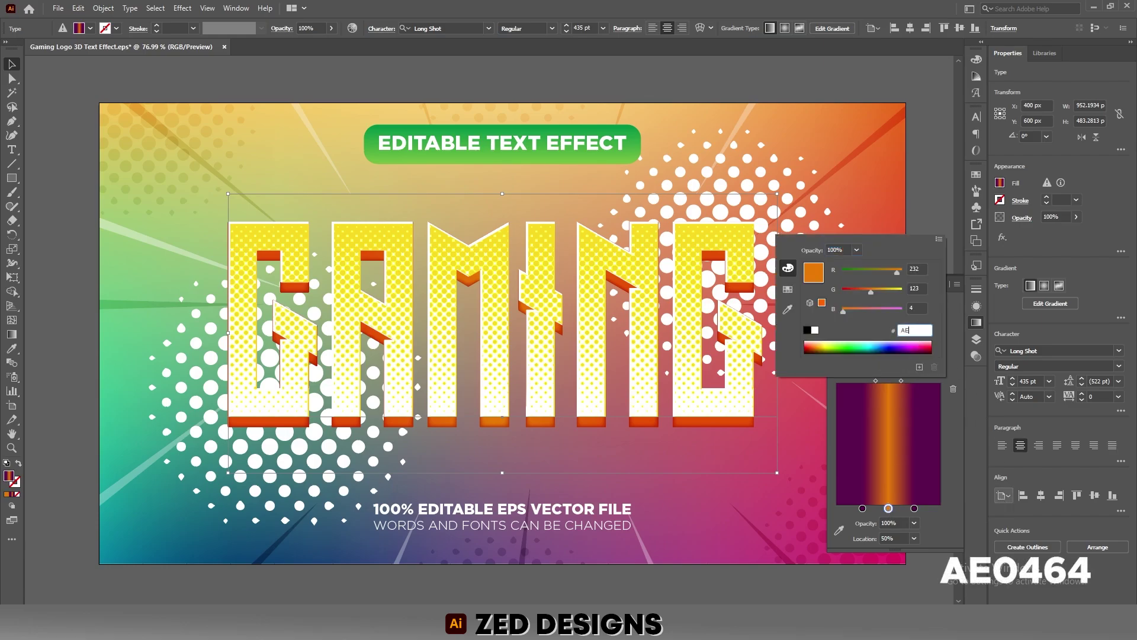
pyautogui.write('0464')
pyautogui.press('Return')
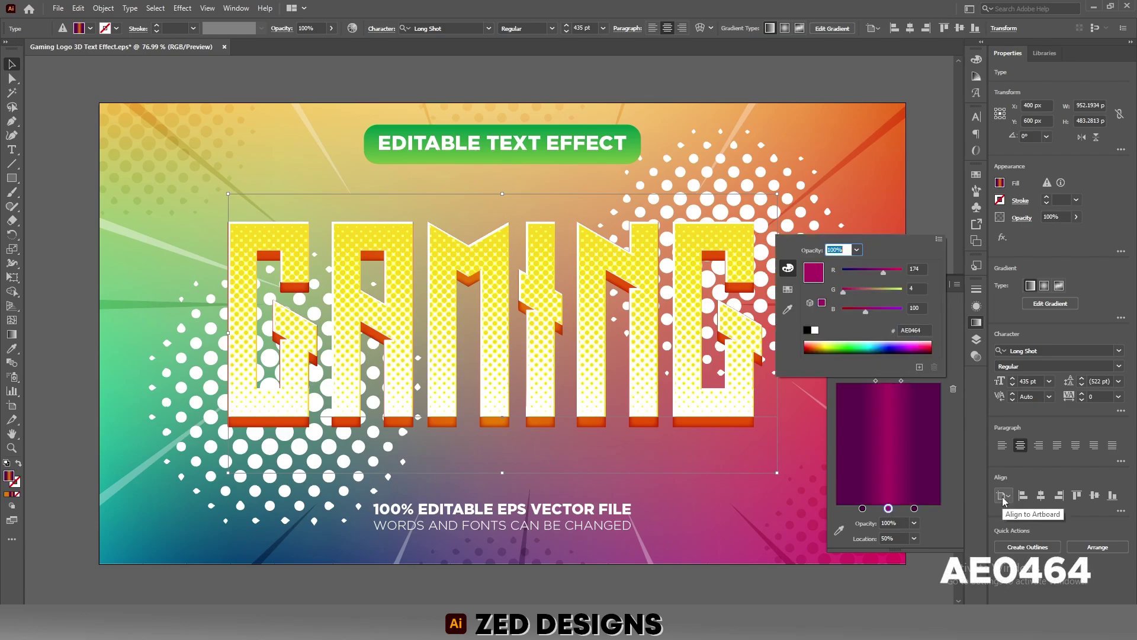
pyautogui.click(953, 438)
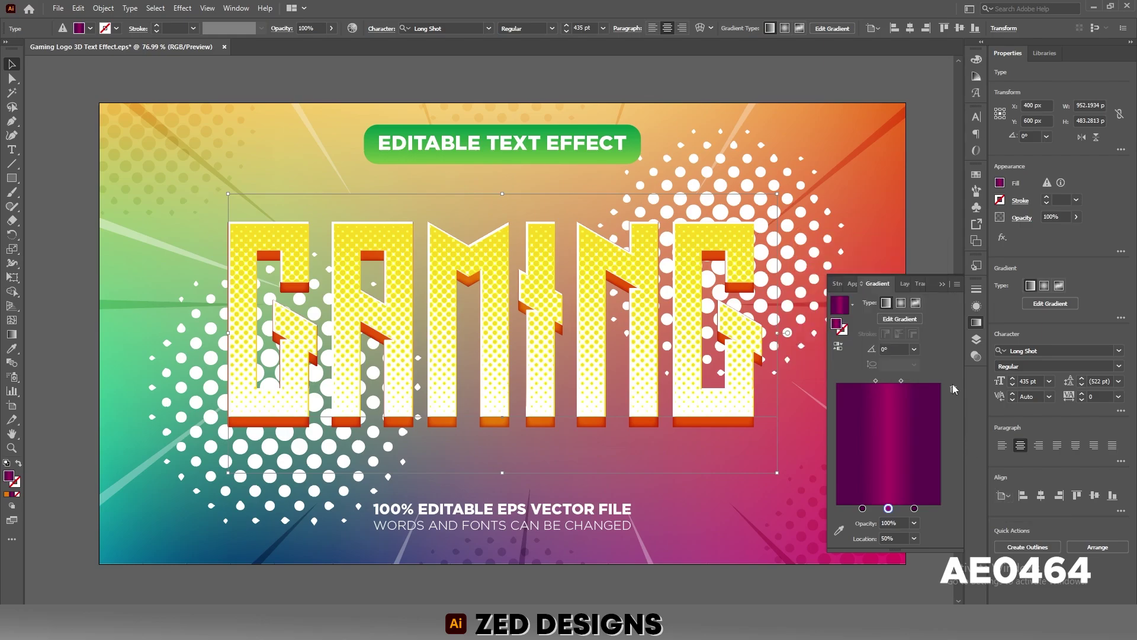
# Add a 15 px Offset Path with miter joins to the purple fill
pyautogui.click(976, 308)
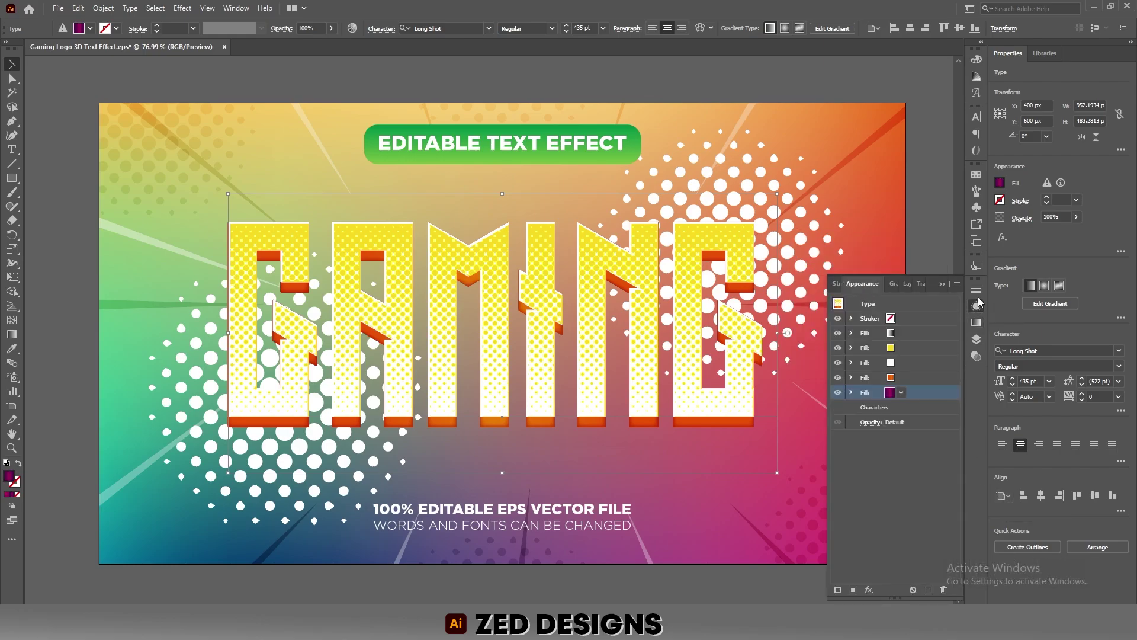
pyautogui.click(852, 392)
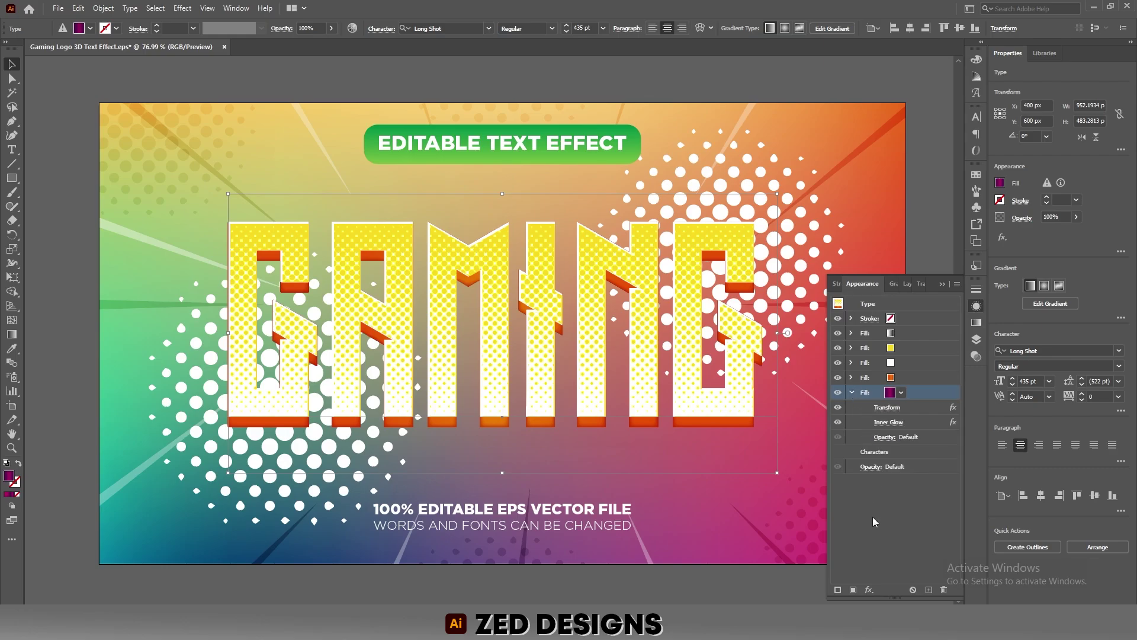
pyautogui.click(873, 591)
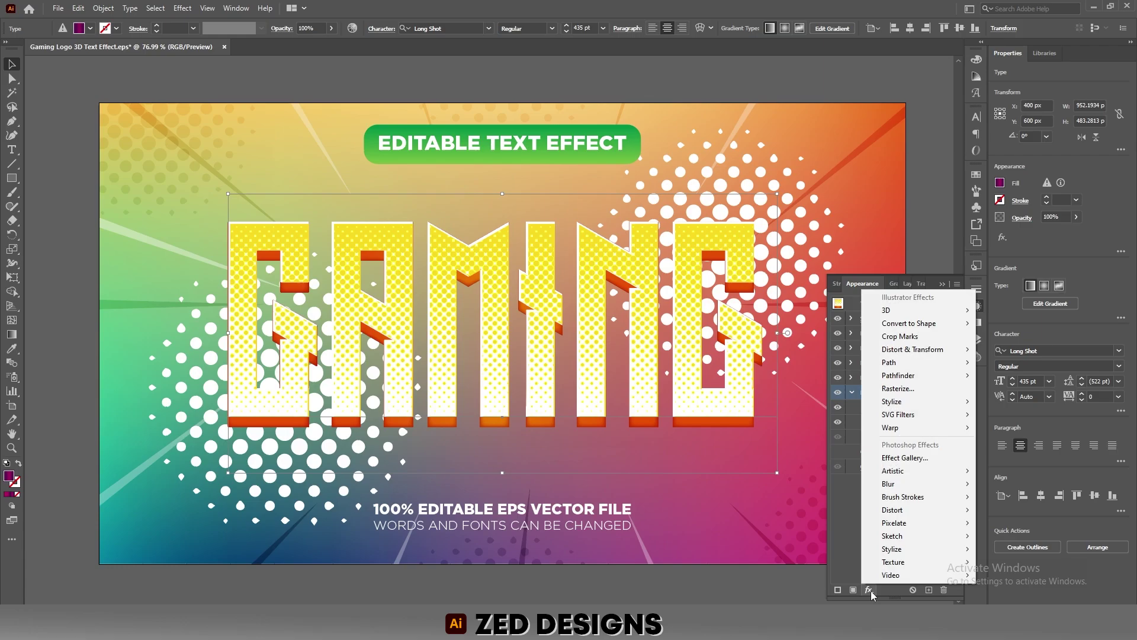
pyautogui.moveTo(904, 364)
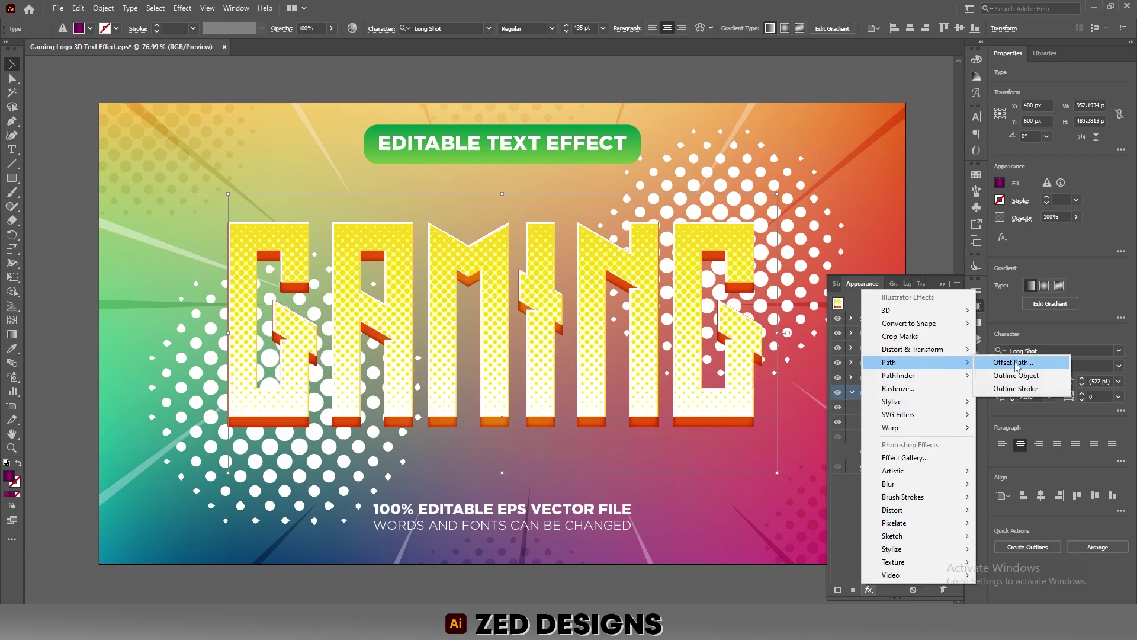
pyautogui.click(1016, 363)
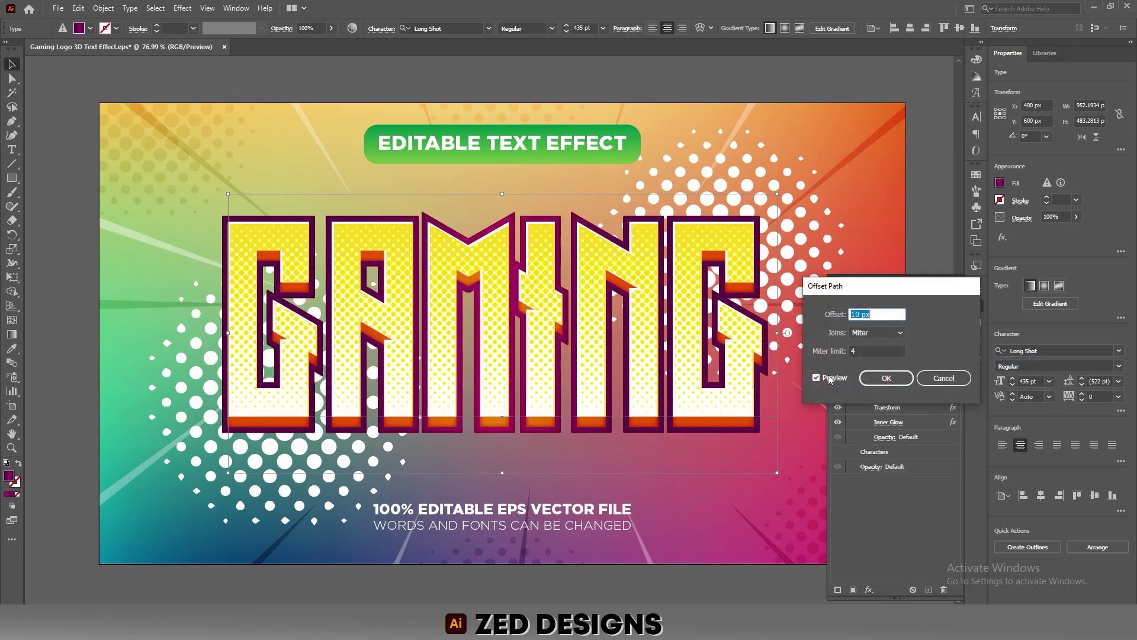
pyautogui.write('15')
pyautogui.press('Tab')
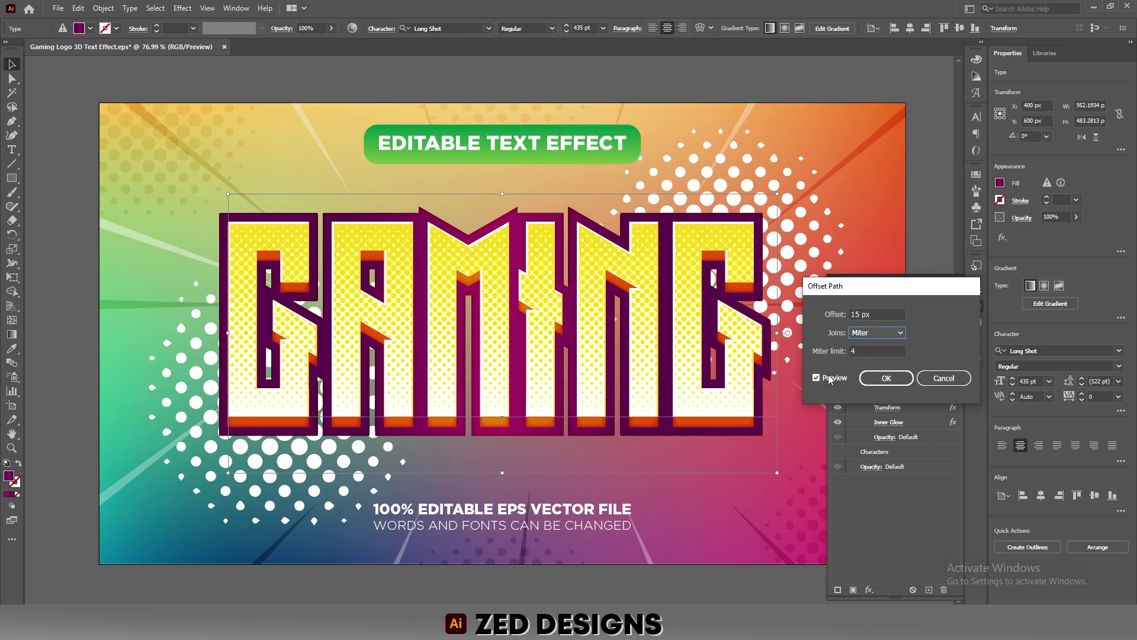
pyautogui.click(886, 378)
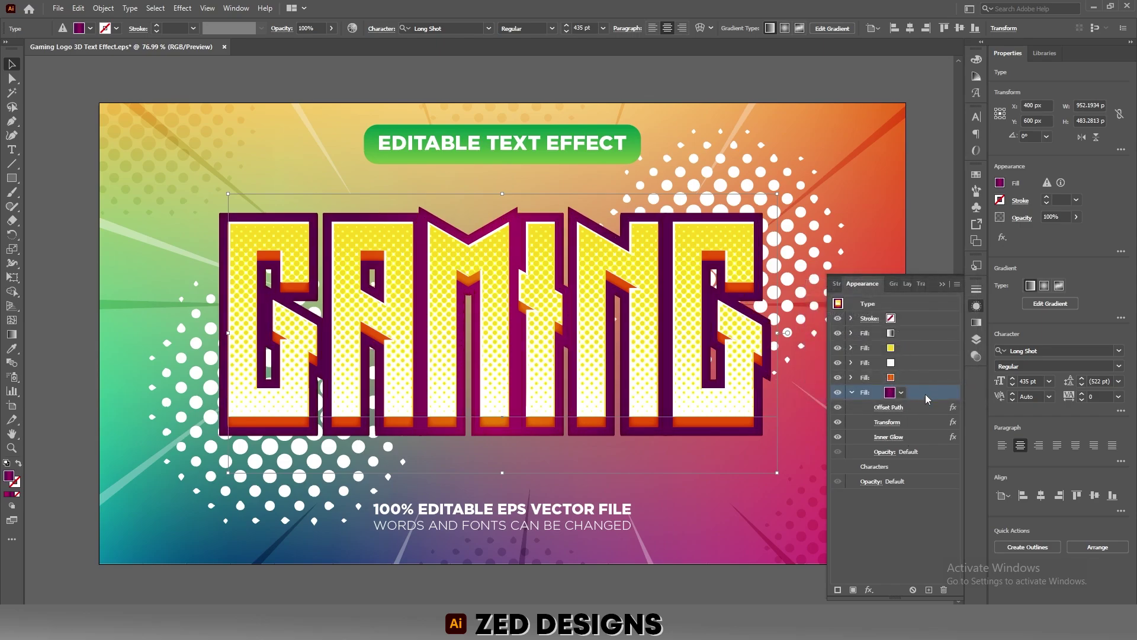
# Duplicate the purple outline fill and make the bottom copy white
pyautogui.click(928, 590)
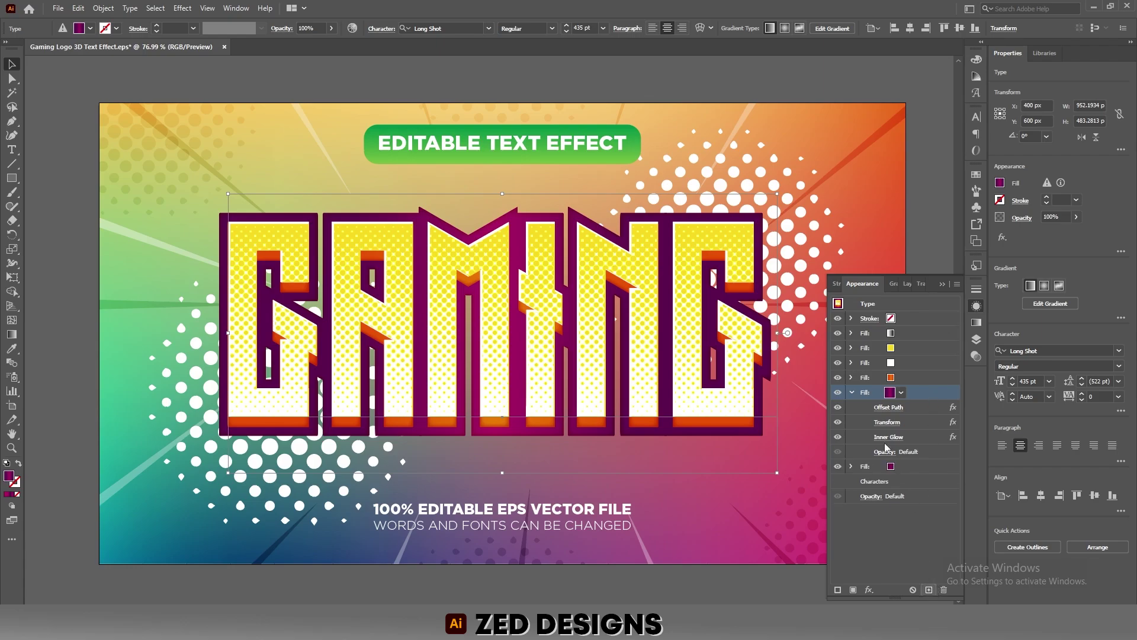
pyautogui.click(851, 393)
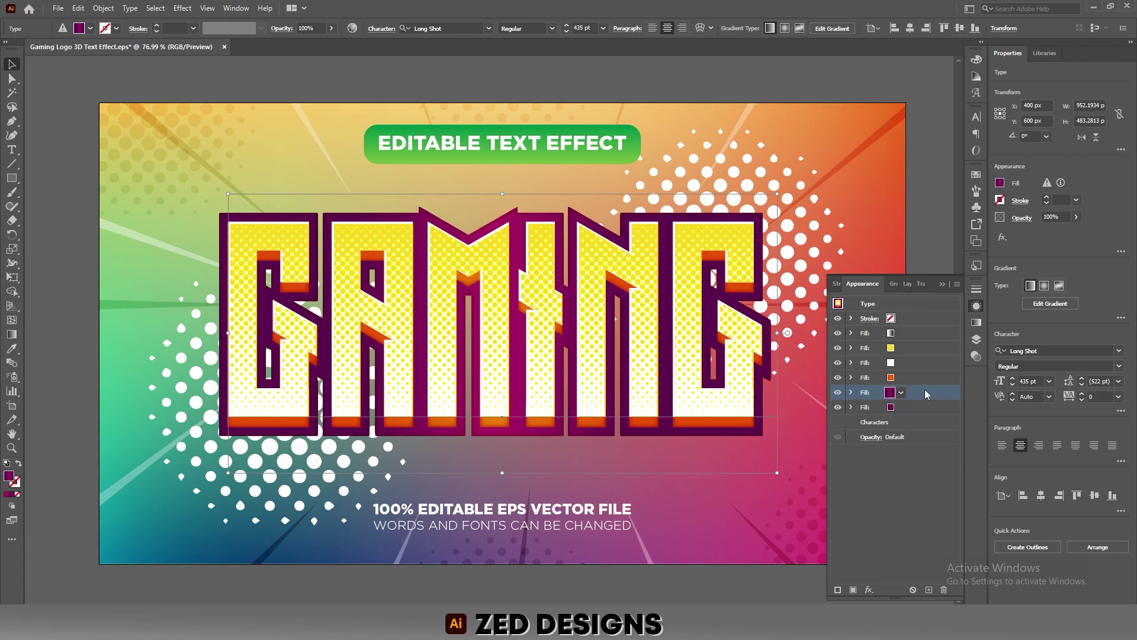
pyautogui.click(919, 406)
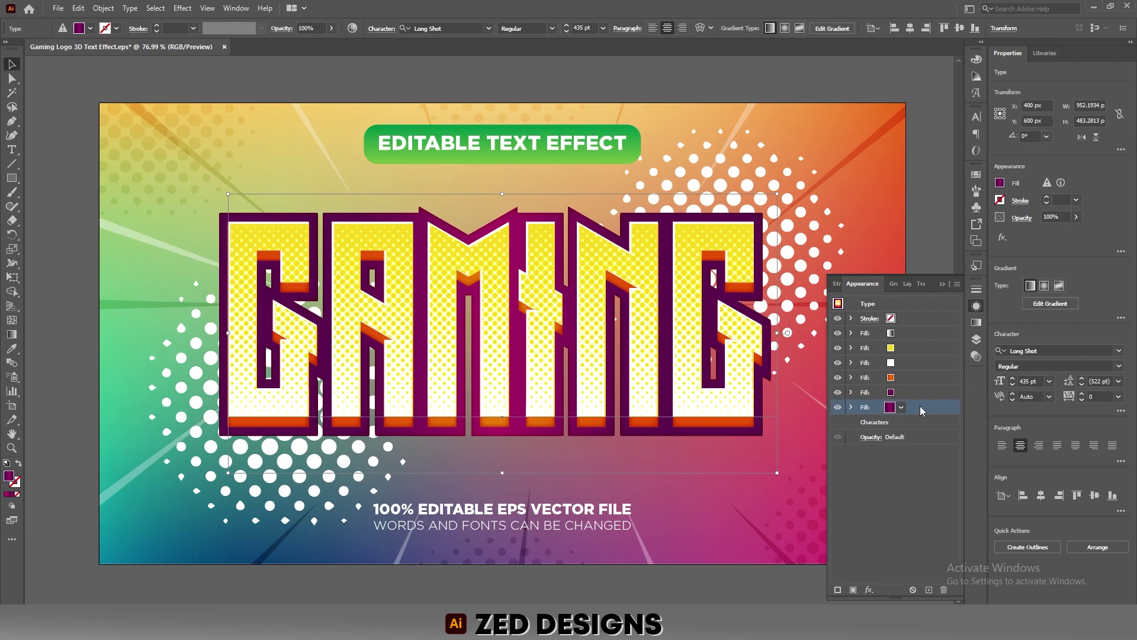
pyautogui.click(901, 407)
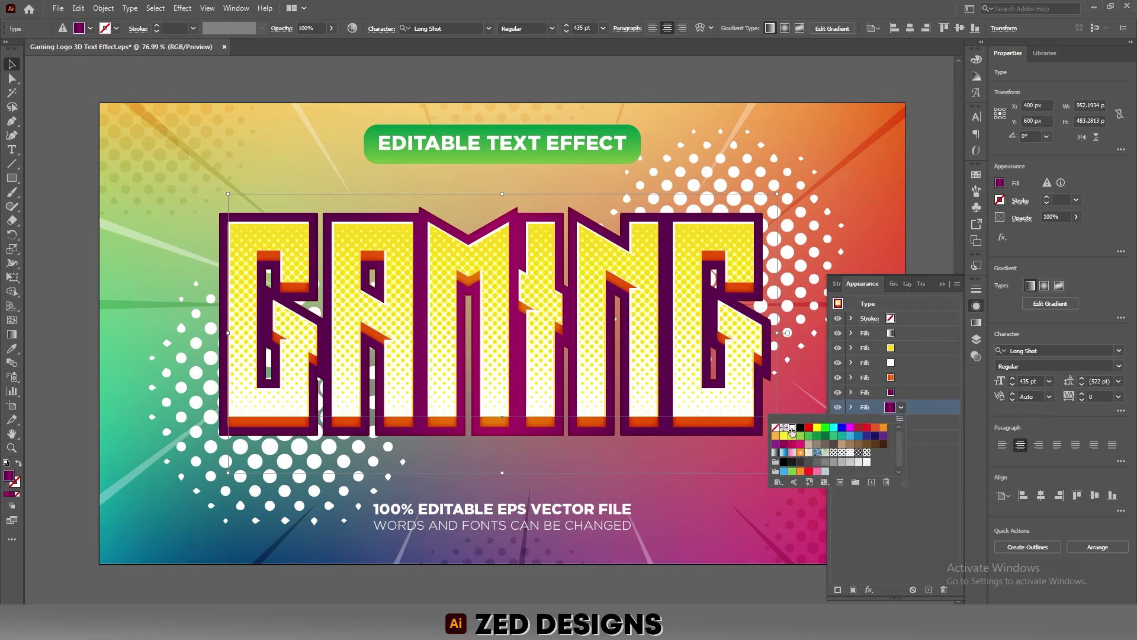
pyautogui.click(920, 414)
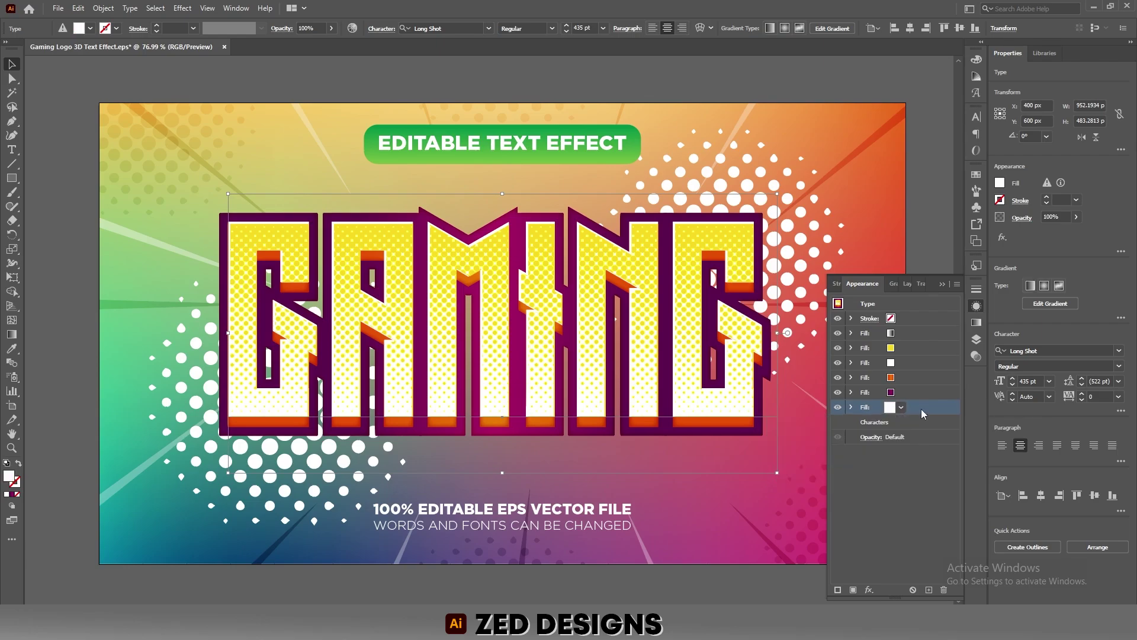
# Add a new Distort & Transform > Transform effect to the white bottom fill
pyautogui.click(869, 590)
pyautogui.moveTo(937, 354)
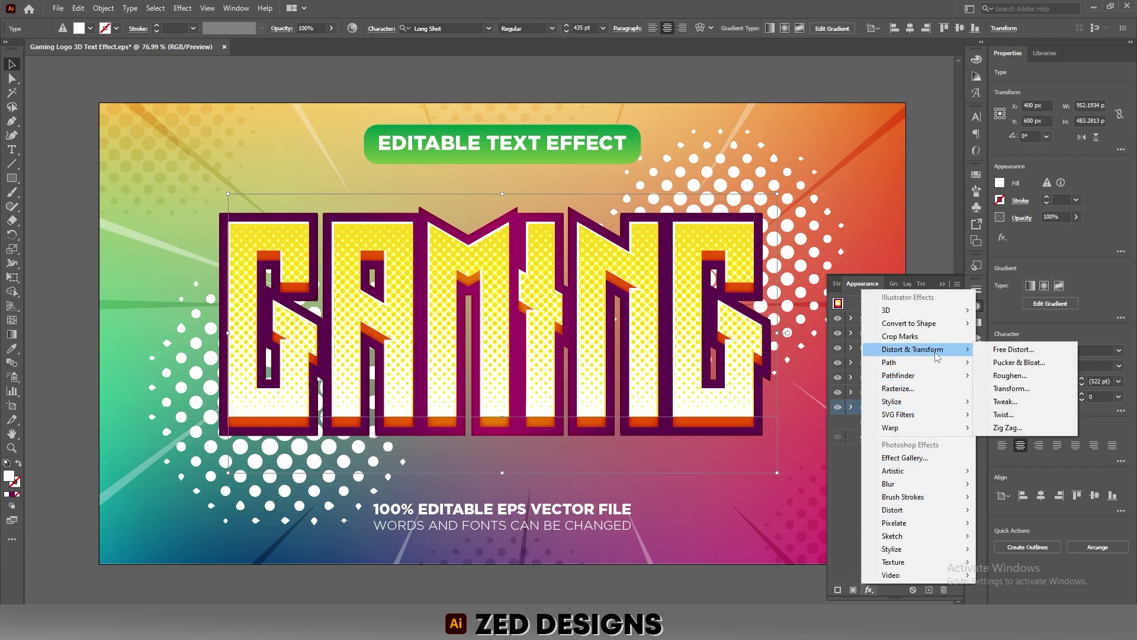
pyautogui.click(1020, 390)
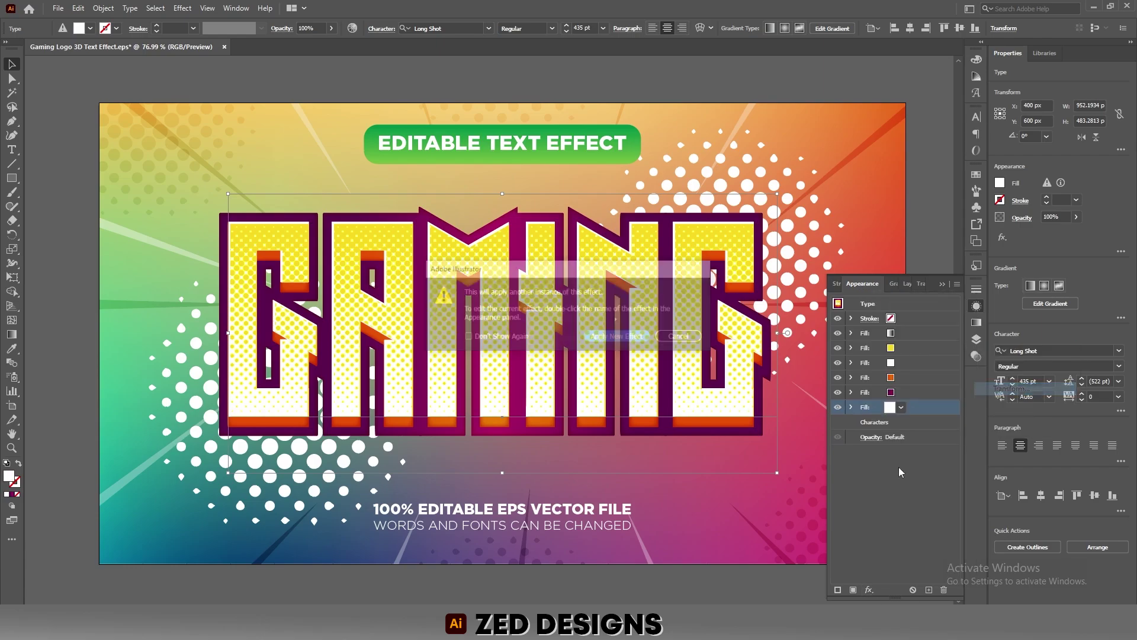
pyautogui.click(638, 338)
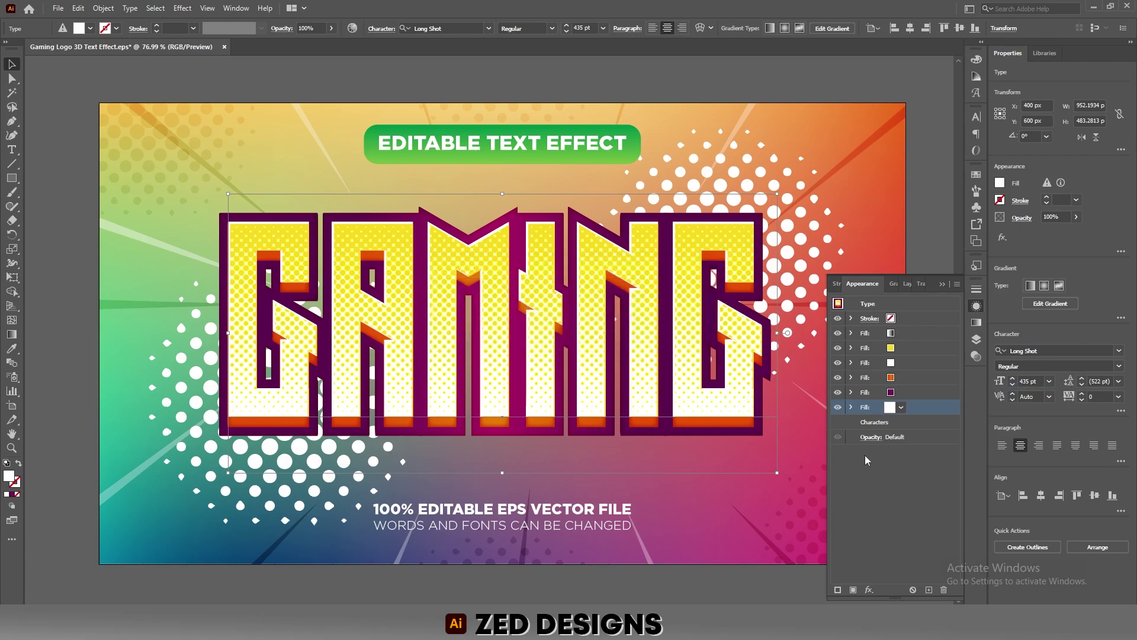
# Move the white fill -2 px horizontally and -1 px vertically in the Transform effect
pyautogui.click(964, 231)
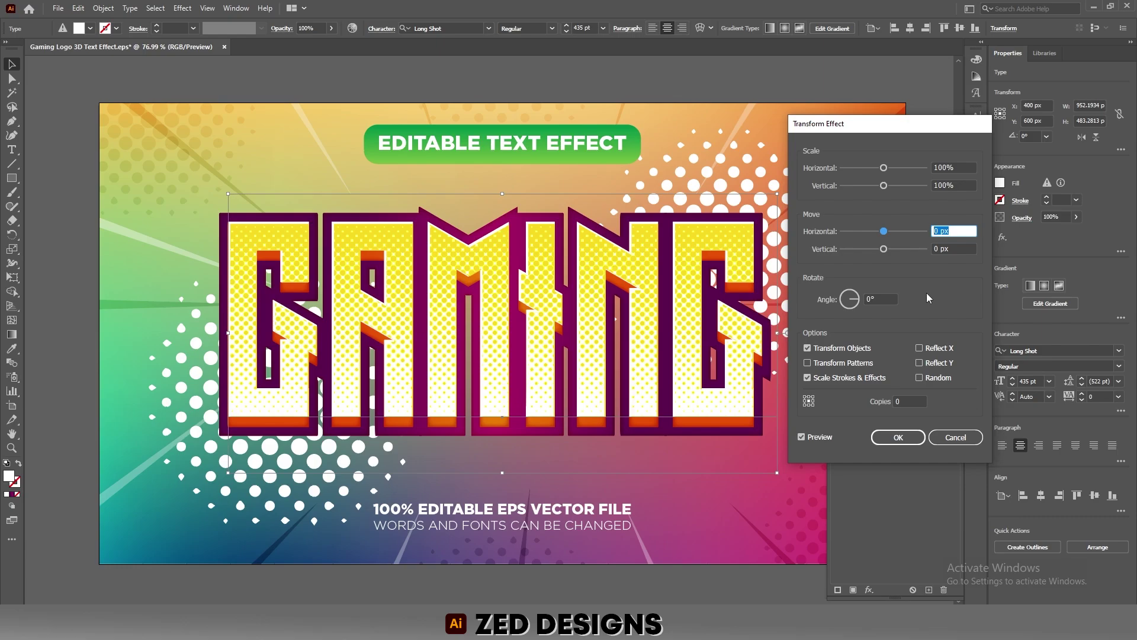
pyautogui.write('-2')
pyautogui.press('Tab')
pyautogui.write('-1')
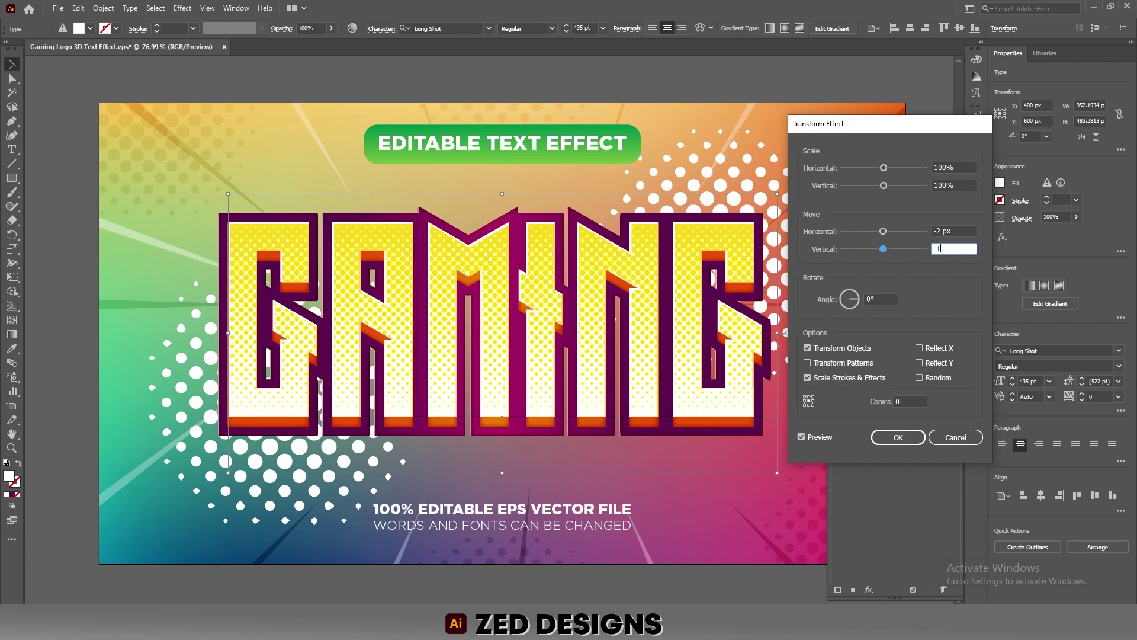
pyautogui.press('Tab')
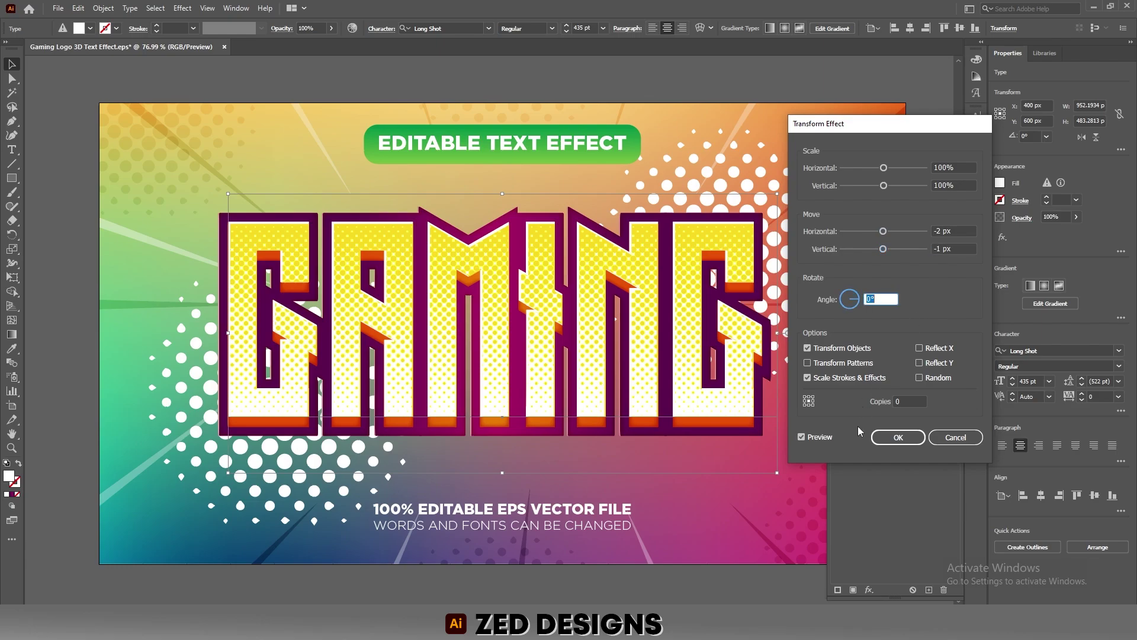
pyautogui.click(897, 443)
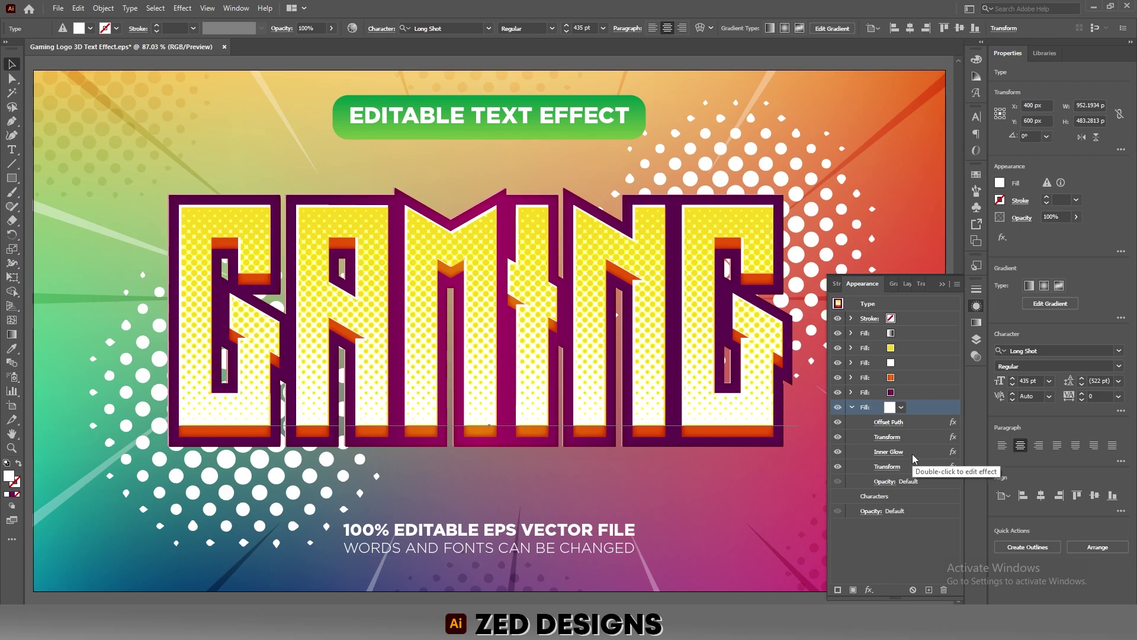
# Delete the Inner Glow effect from the white fill
pyautogui.click(914, 451)
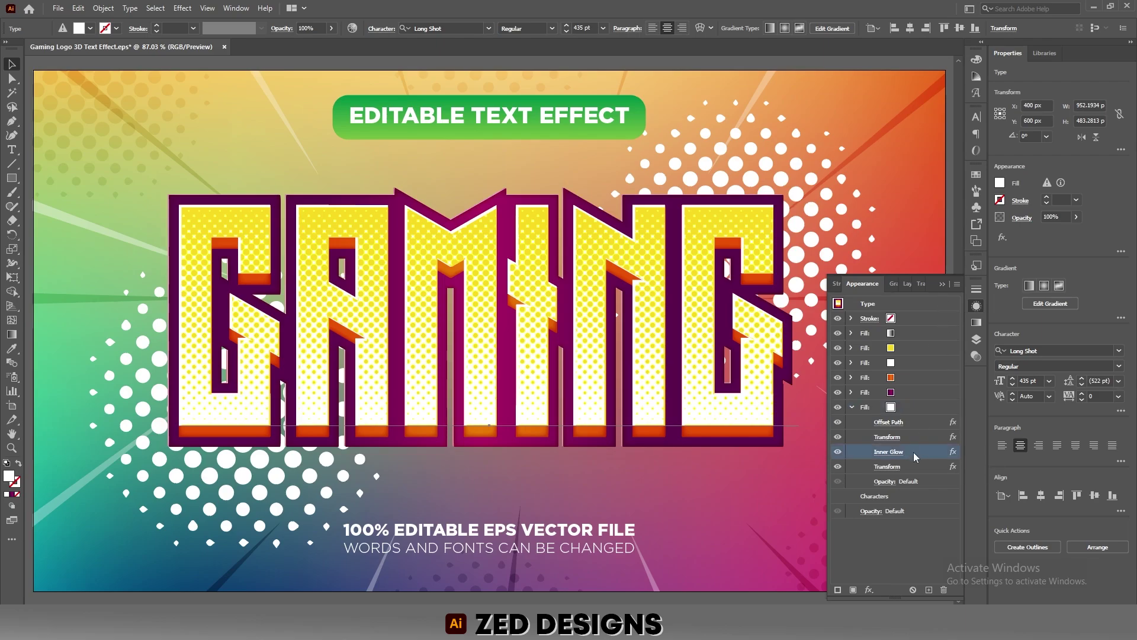
pyautogui.click(943, 591)
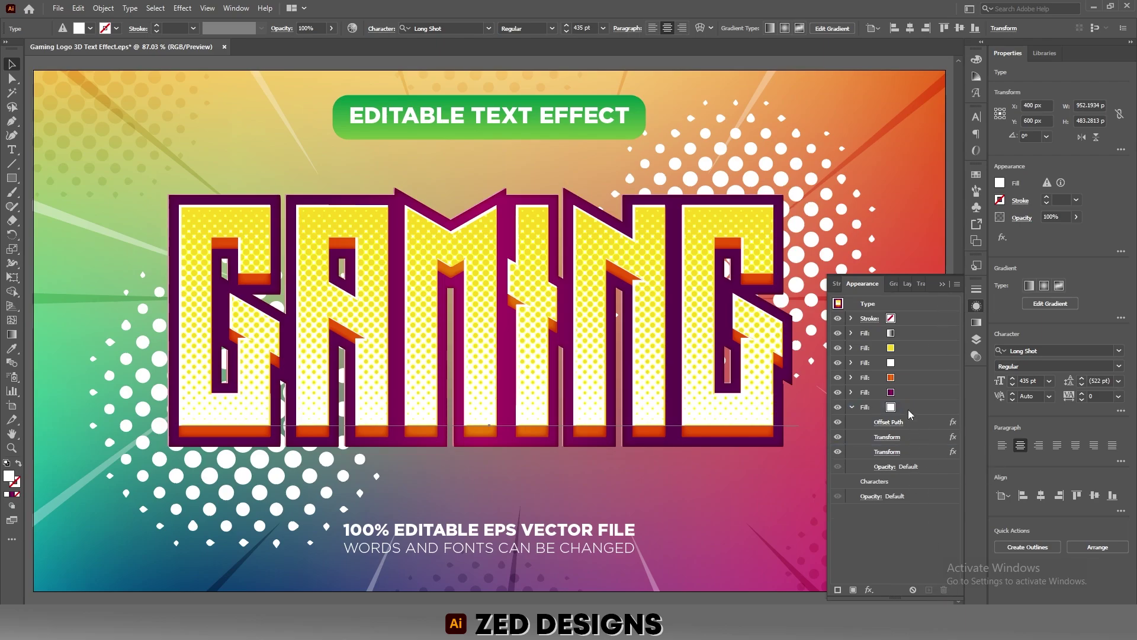
pyautogui.click(911, 409)
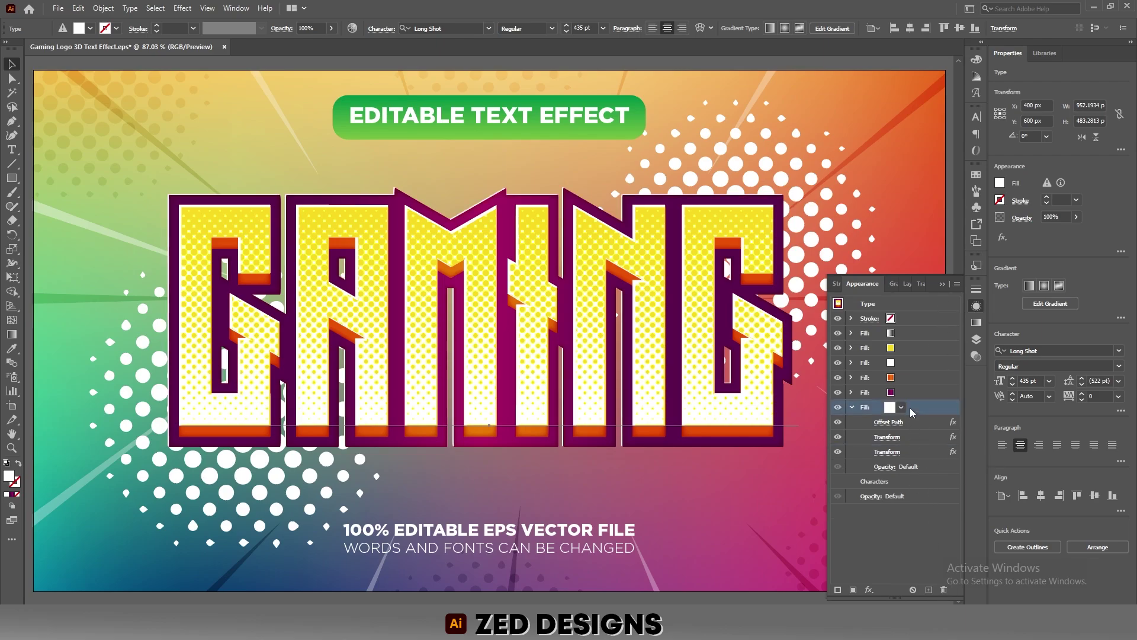
pyautogui.click(852, 408)
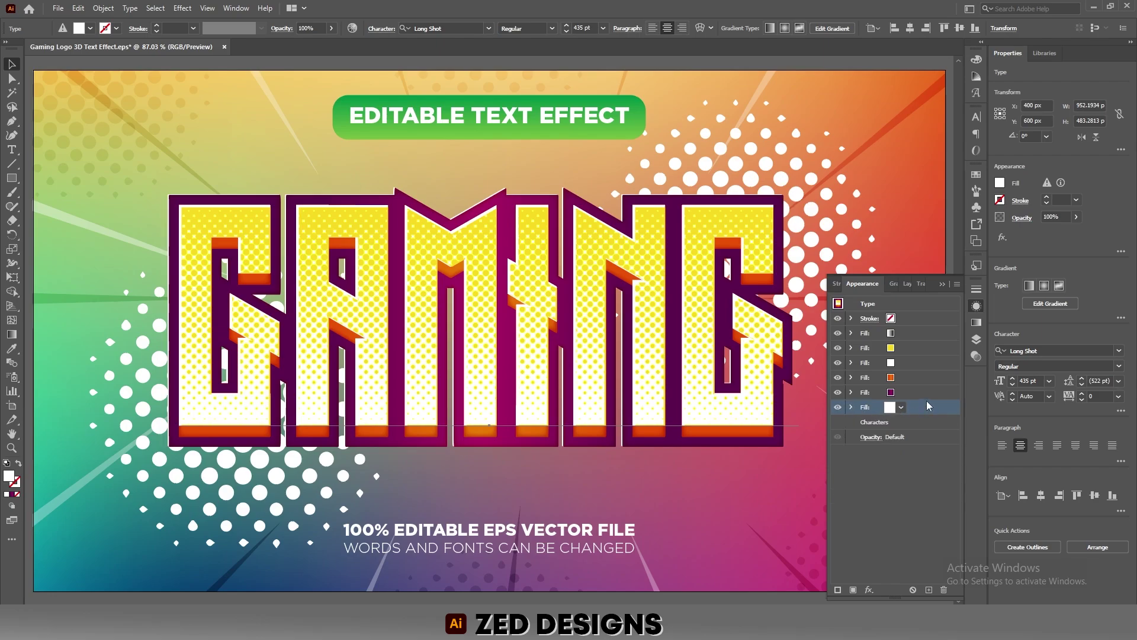
# Duplicate the white fill and recolour the lower copy dark purple 6F044F
pyautogui.click(928, 590)
pyautogui.click(912, 423)
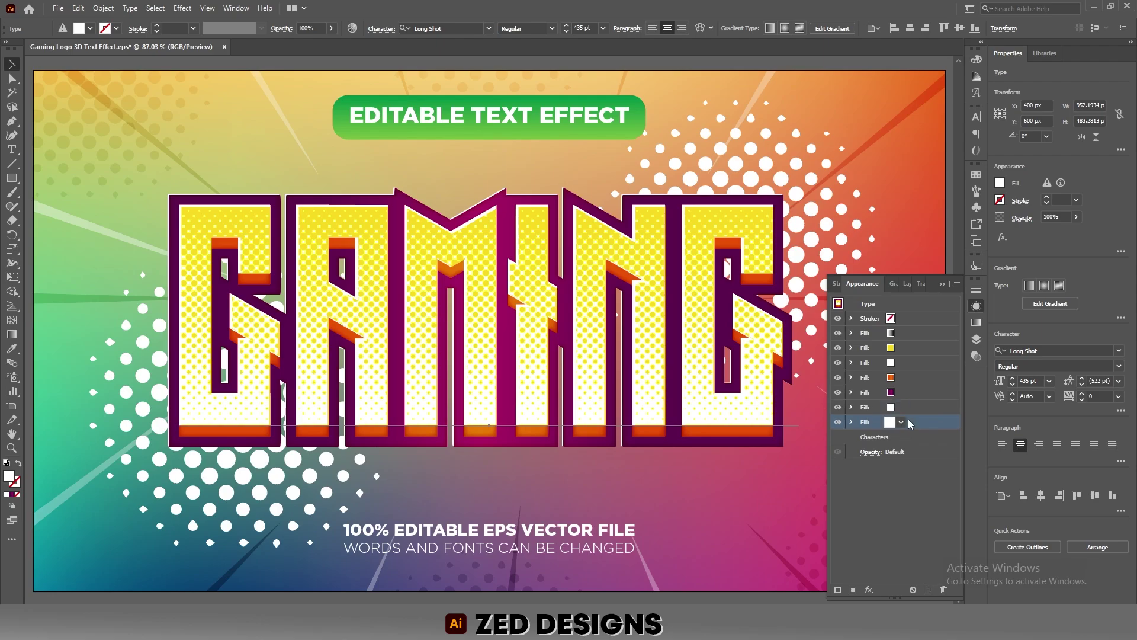
pyautogui.doubleClick(9, 477)
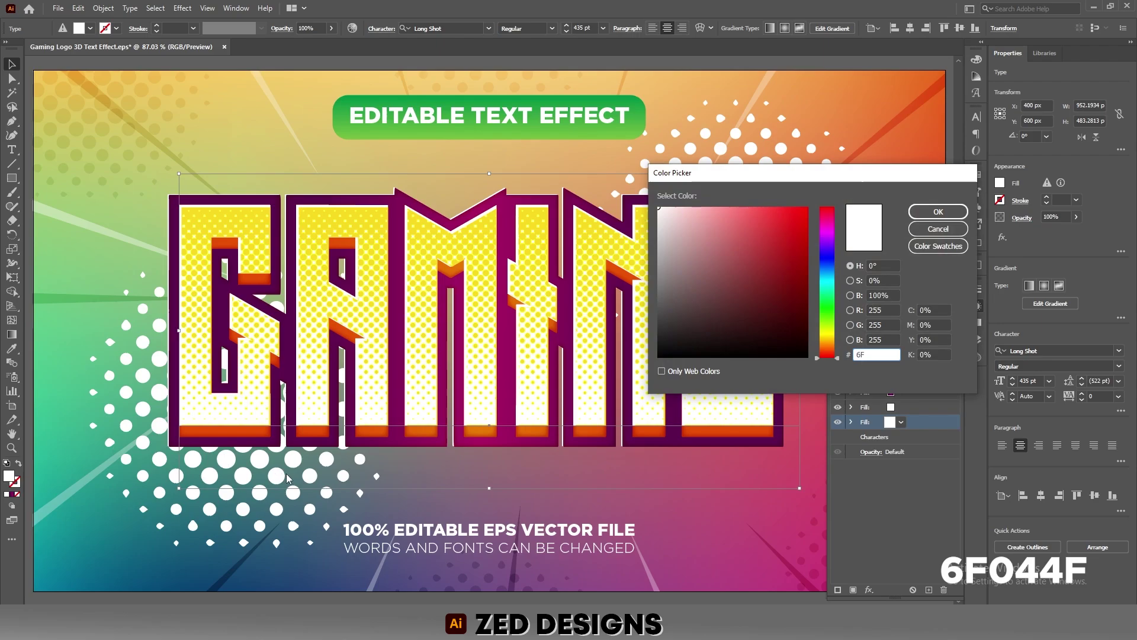
pyautogui.write('6F044F')
pyautogui.press('Tab')
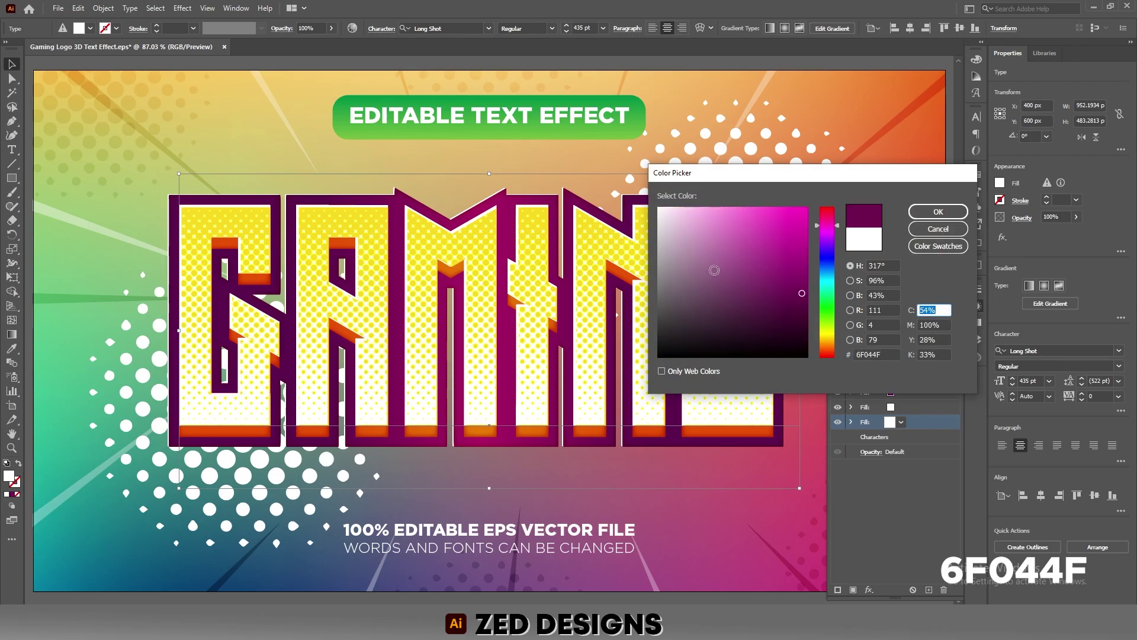
pyautogui.click(939, 214)
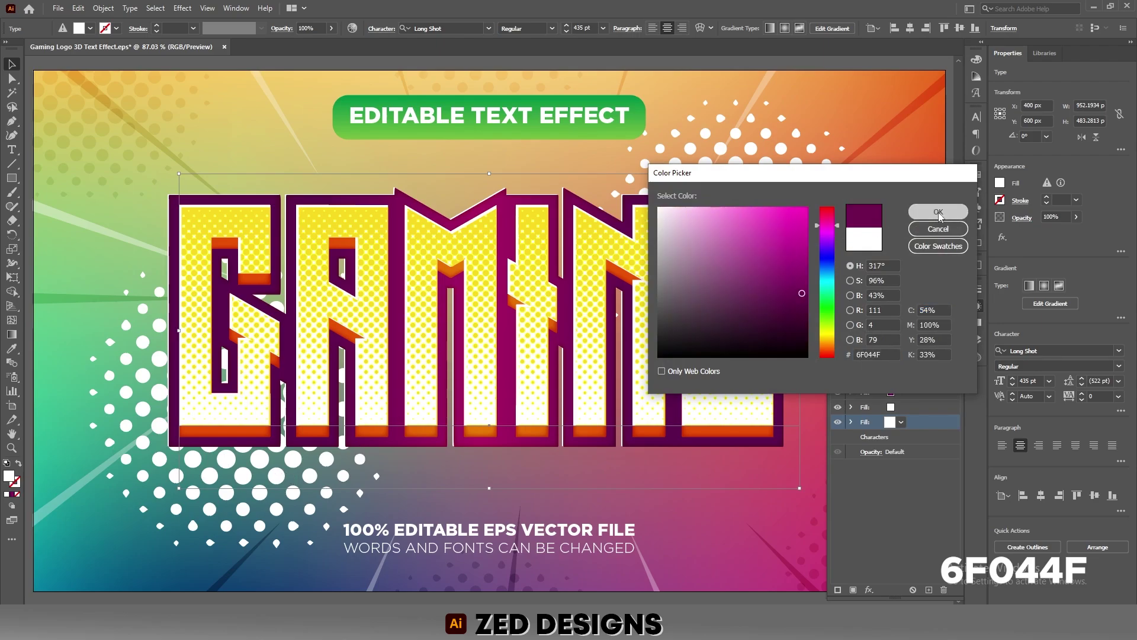
pyautogui.click(852, 421)
# Widen the purple fill's Offset Path to 36 px
pyautogui.click(891, 437)
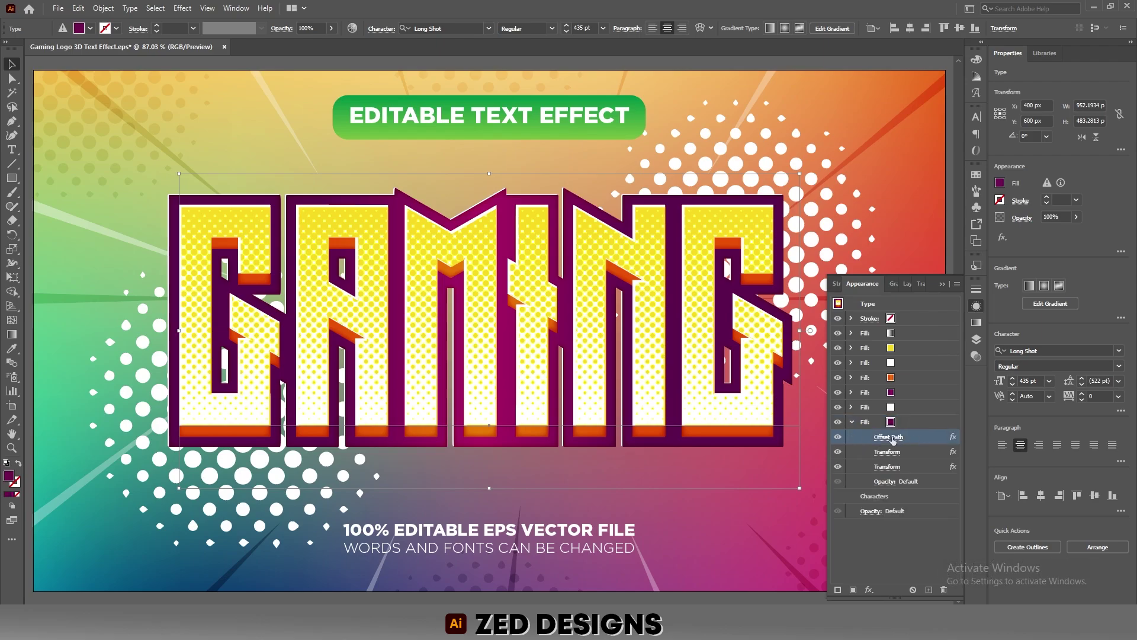
pyautogui.click(893, 438)
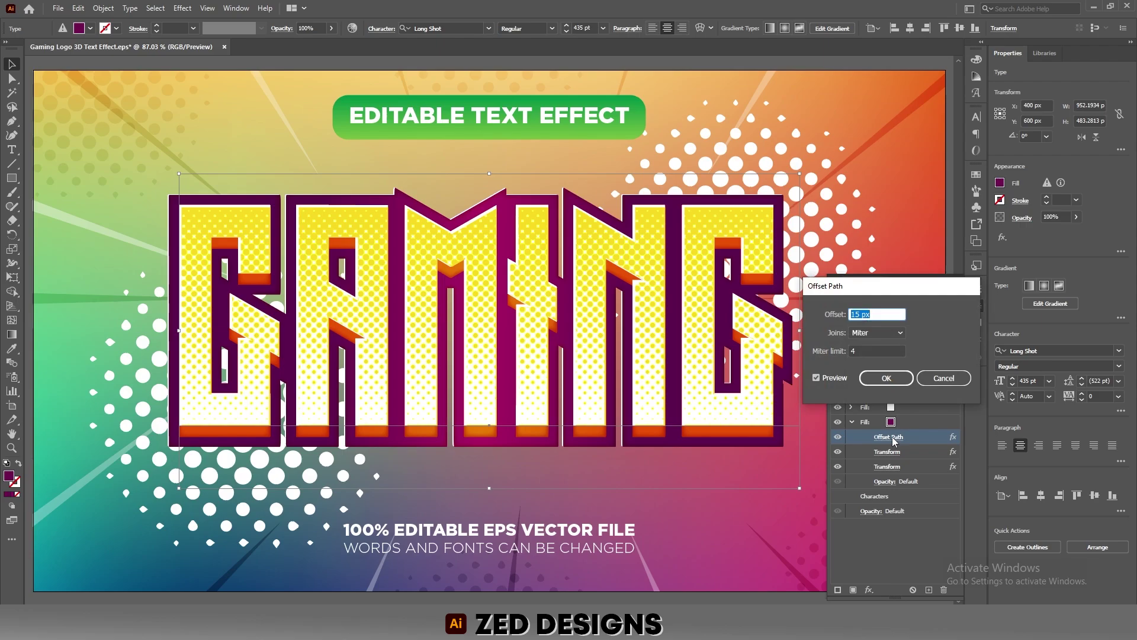
pyautogui.write('36')
pyautogui.press('Tab')
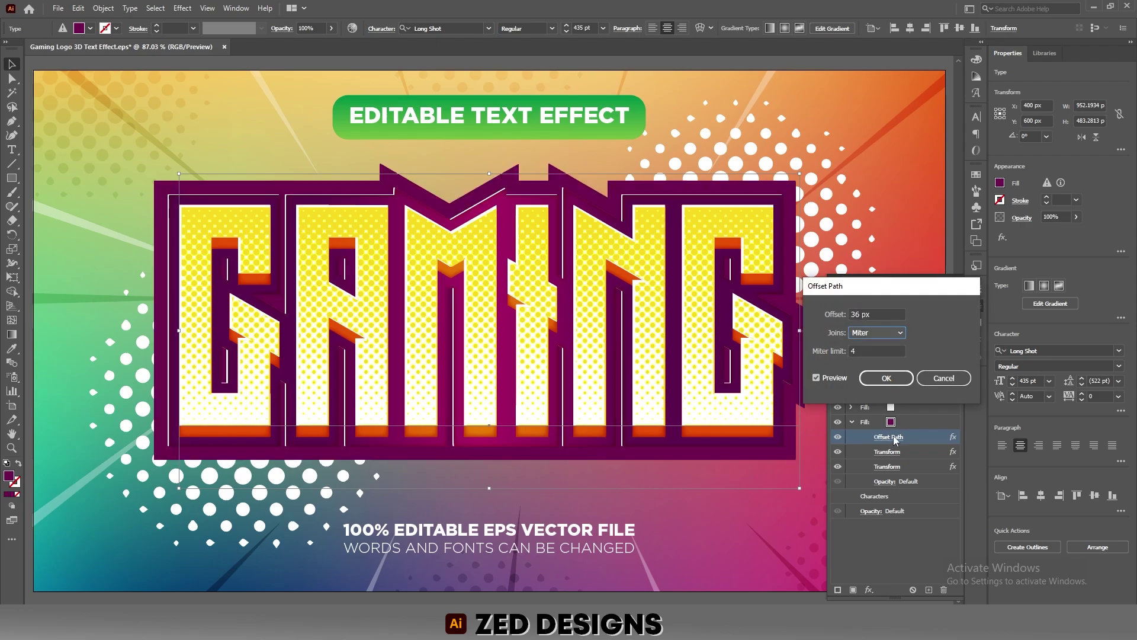
pyautogui.click(883, 380)
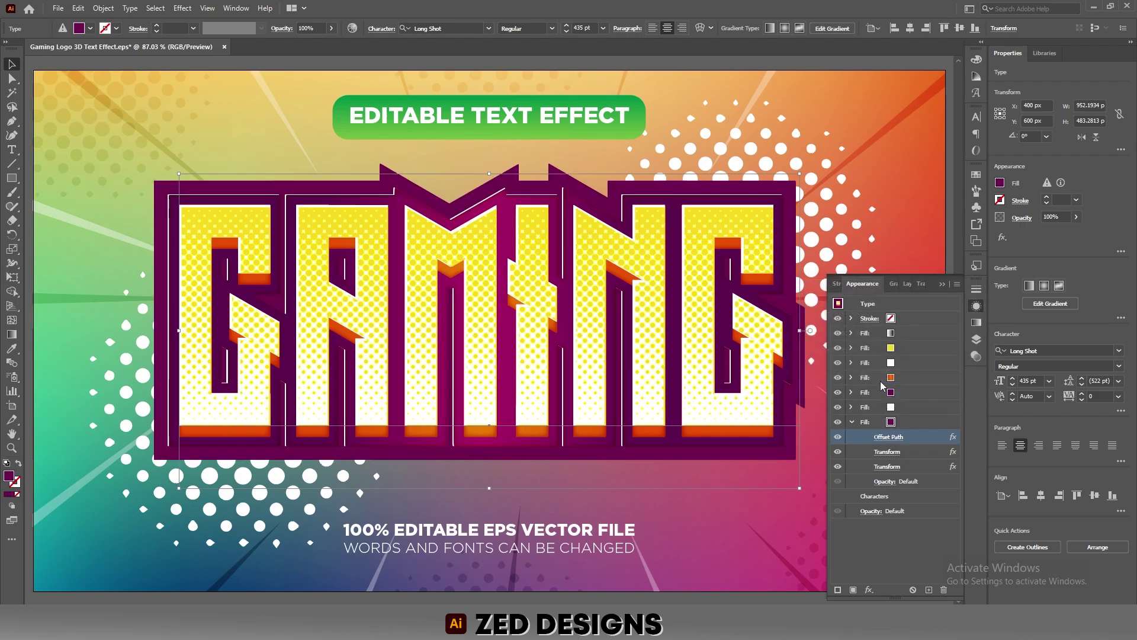
# Delete the purple fill's second Transform effect and duplicate the fill
pyautogui.click(911, 452)
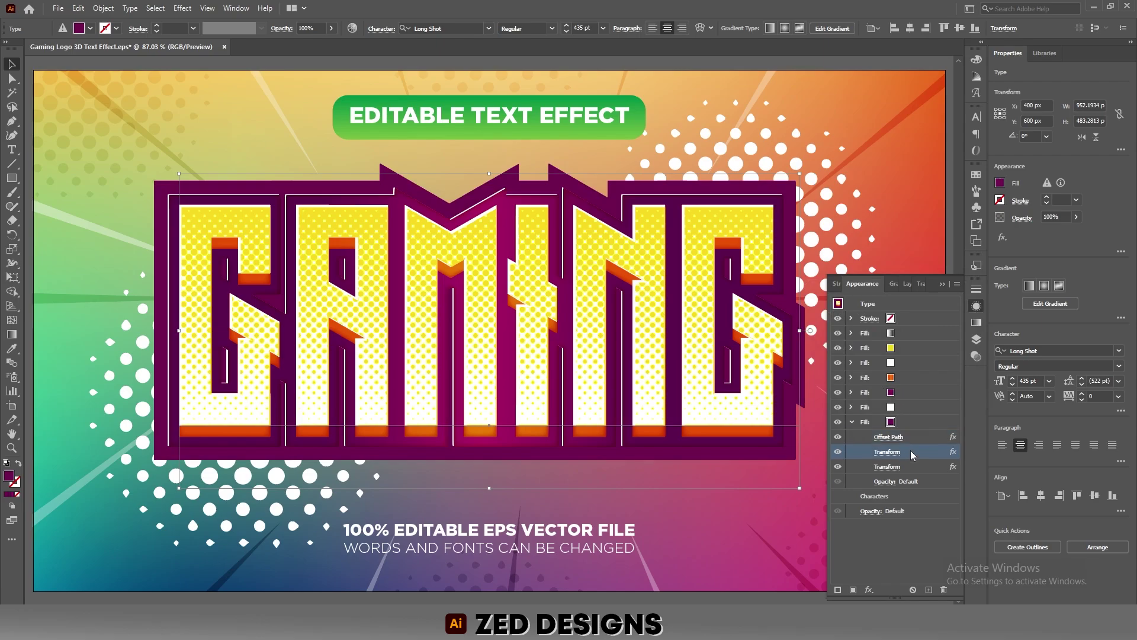
pyautogui.click(911, 464)
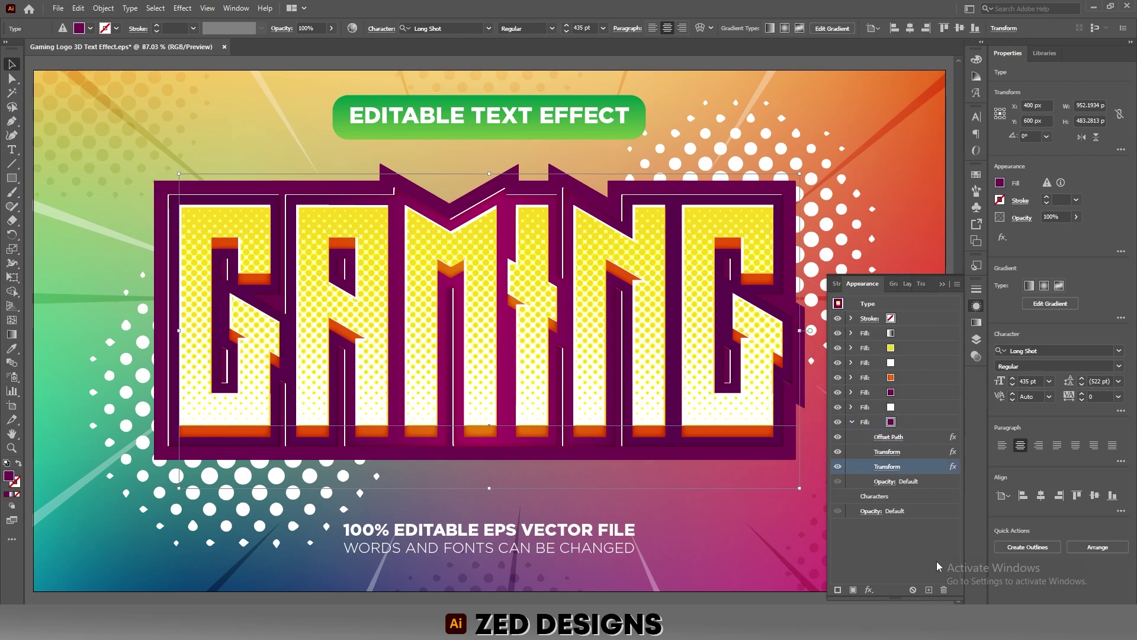
pyautogui.click(944, 590)
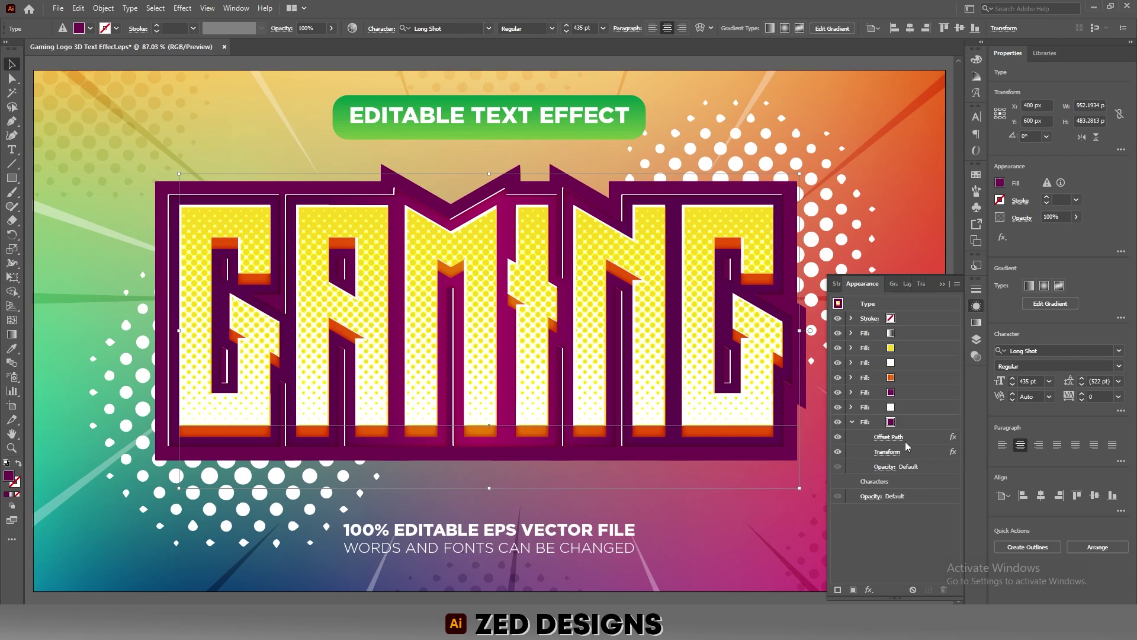
pyautogui.click(905, 425)
pyautogui.click(851, 422)
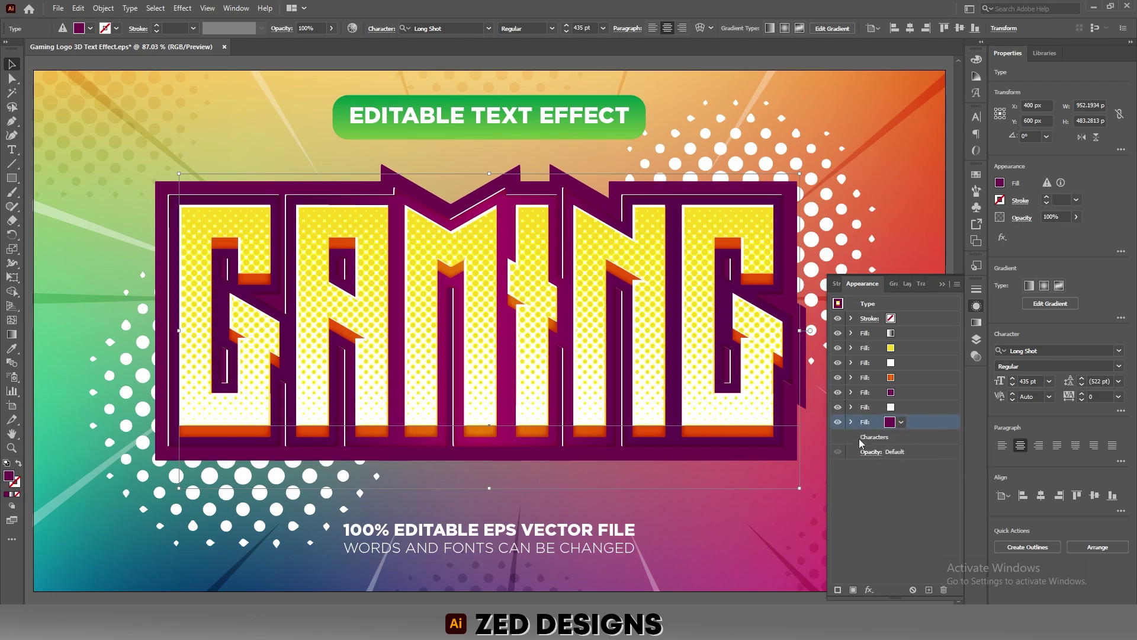
pyautogui.click(928, 590)
# Recolour the lower purple fill copy orange-red FF4A03
pyautogui.click(901, 439)
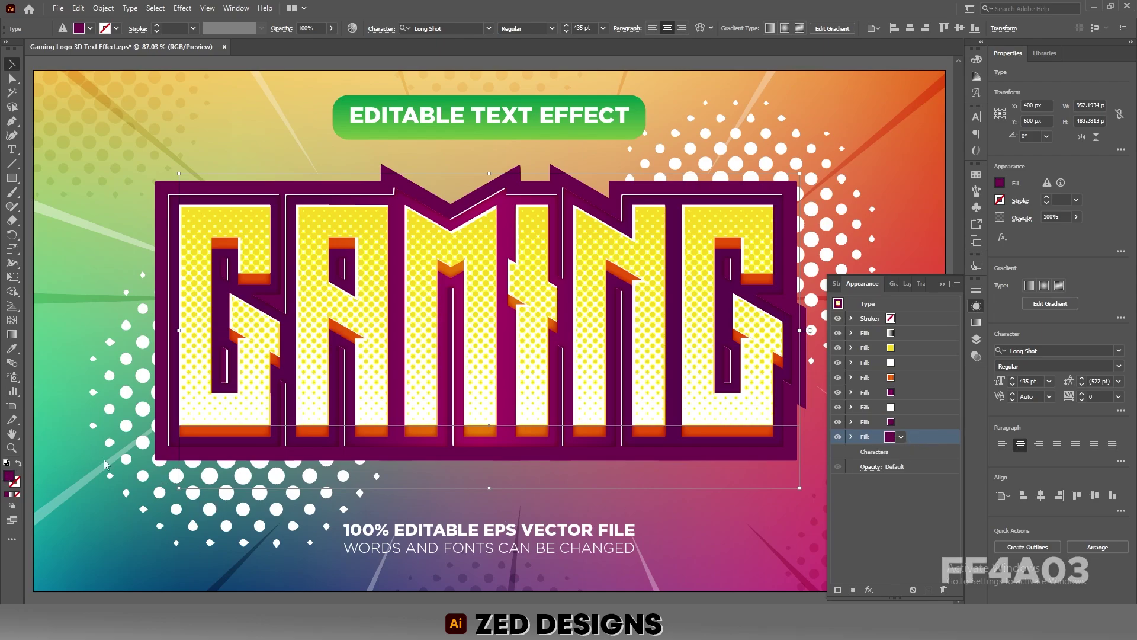
pyautogui.write('FF4')
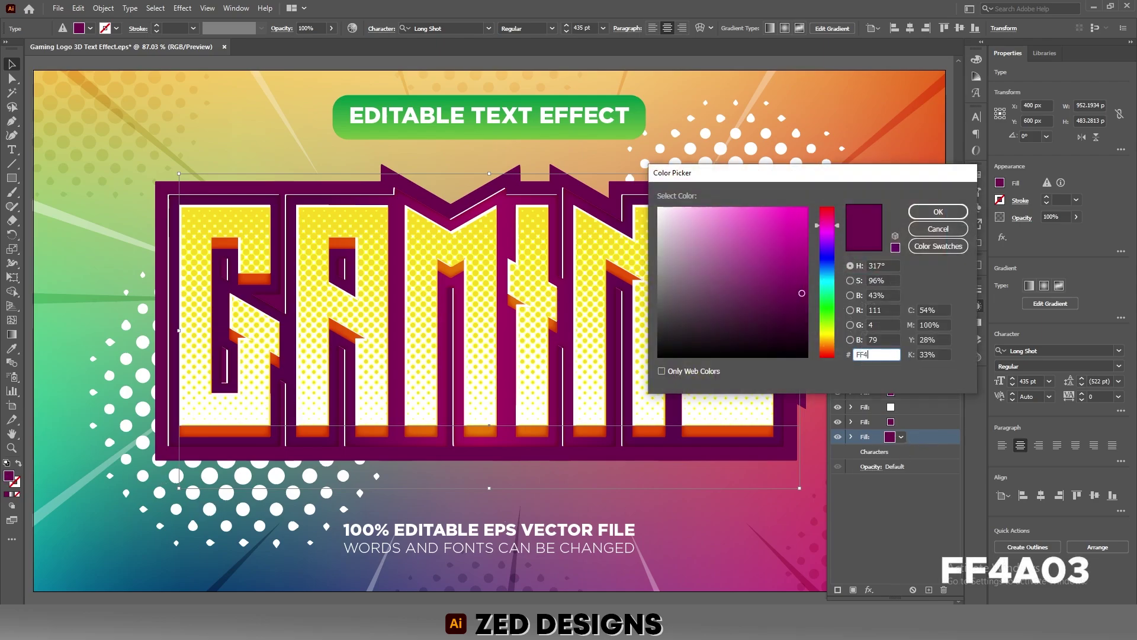
pyautogui.write('A03')
pyautogui.hotkey('shift', 'Tab')
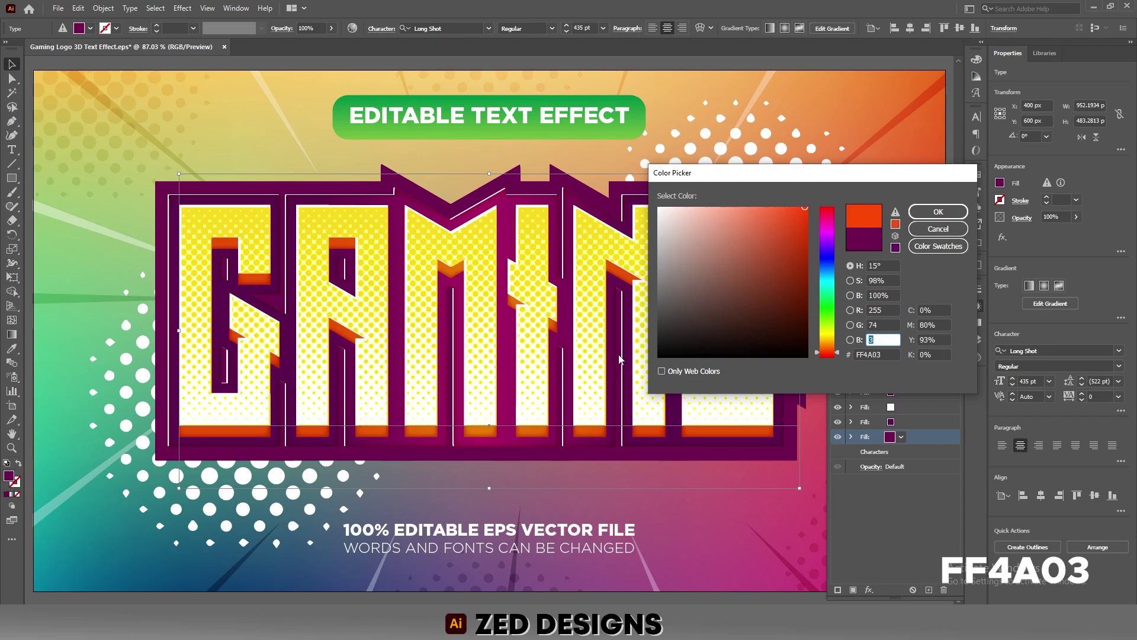
pyautogui.click(939, 211)
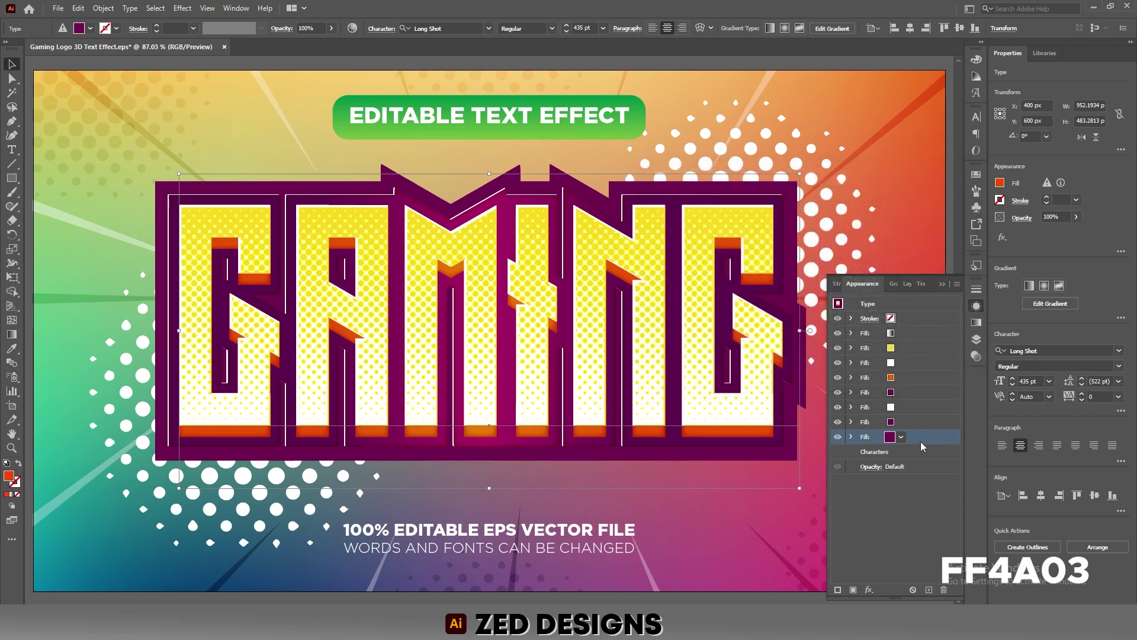
# Add a new Transform effect instance to the orange fill
pyautogui.click(869, 591)
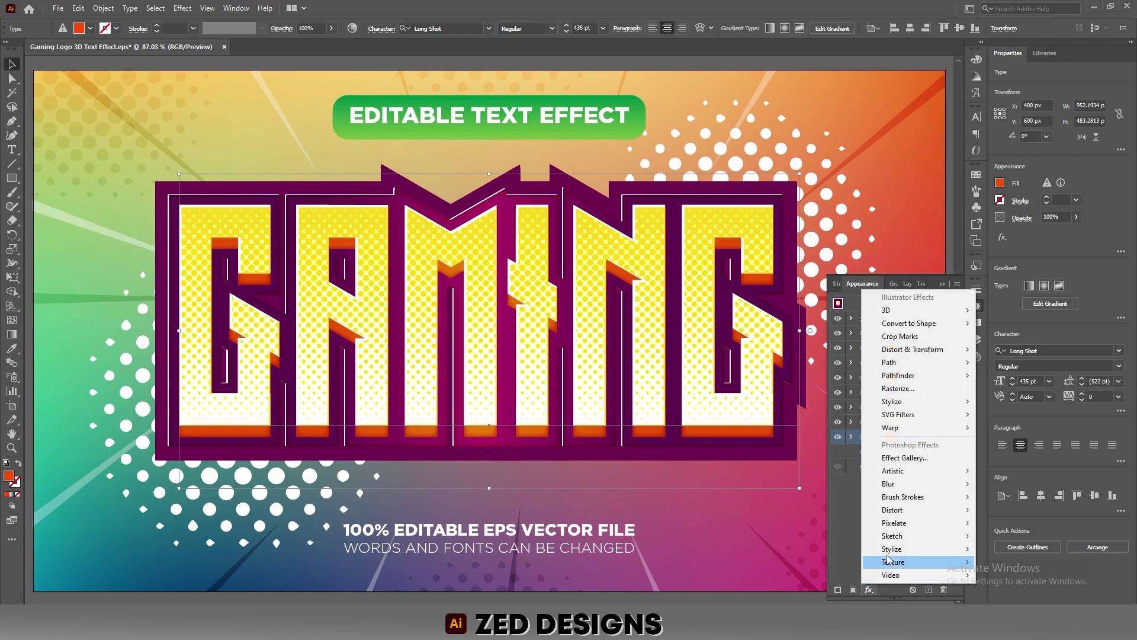
pyautogui.moveTo(929, 353)
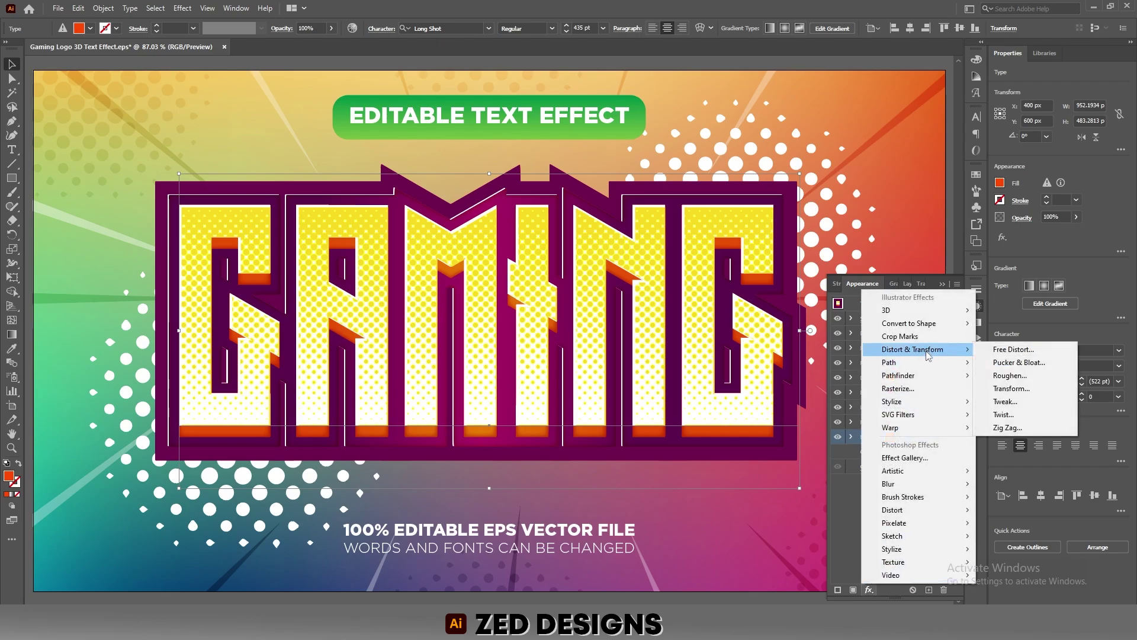
pyautogui.click(1024, 389)
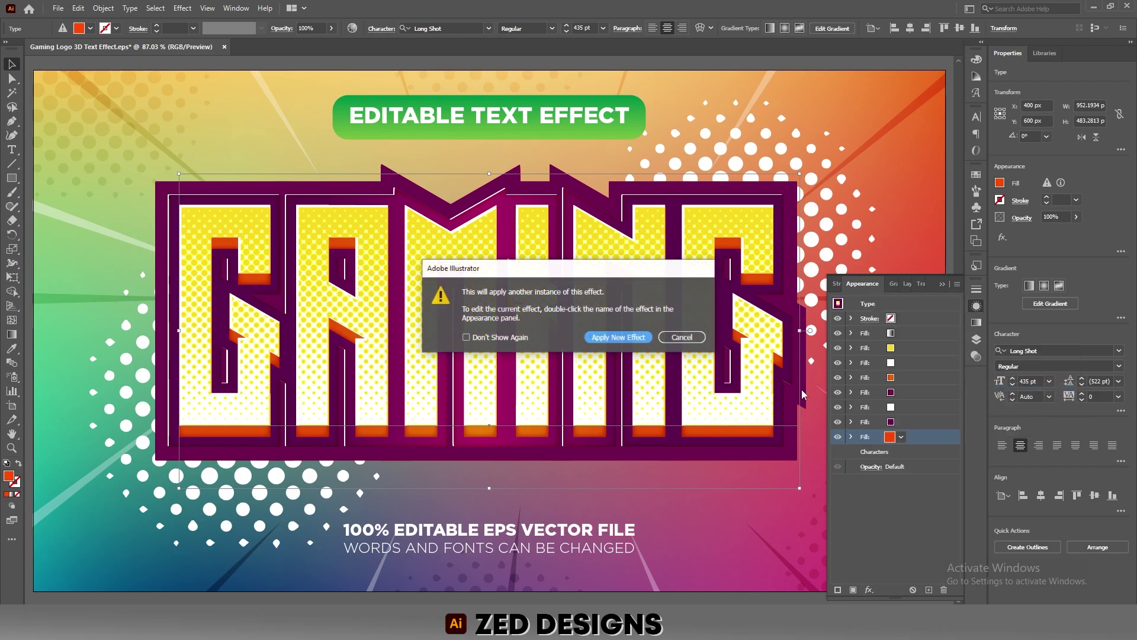
pyautogui.click(630, 337)
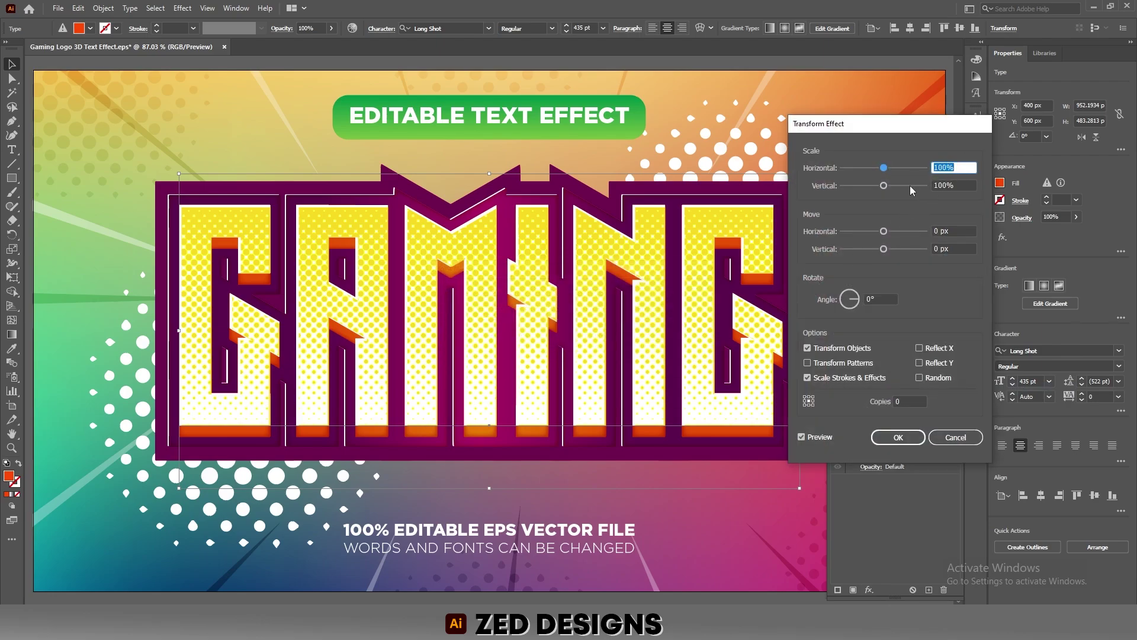
# Set the Transform to 99.8% horizontal scale, 0.75 px vertical move and 40 copies
pyautogui.write('99.8')
pyautogui.press('Tab')
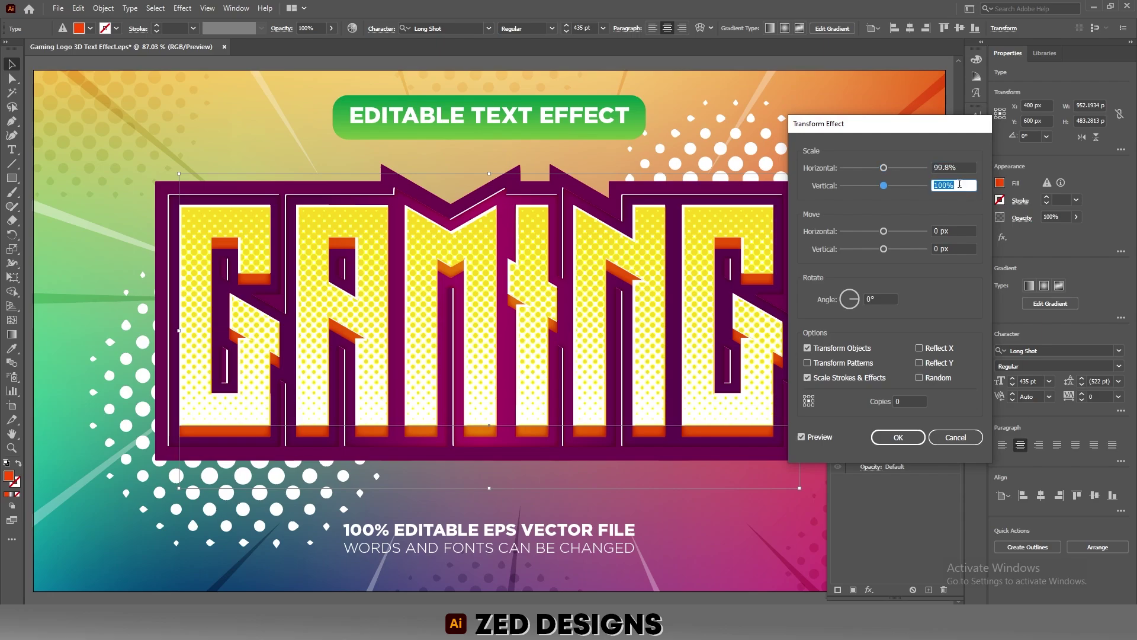
pyautogui.press('Tab')
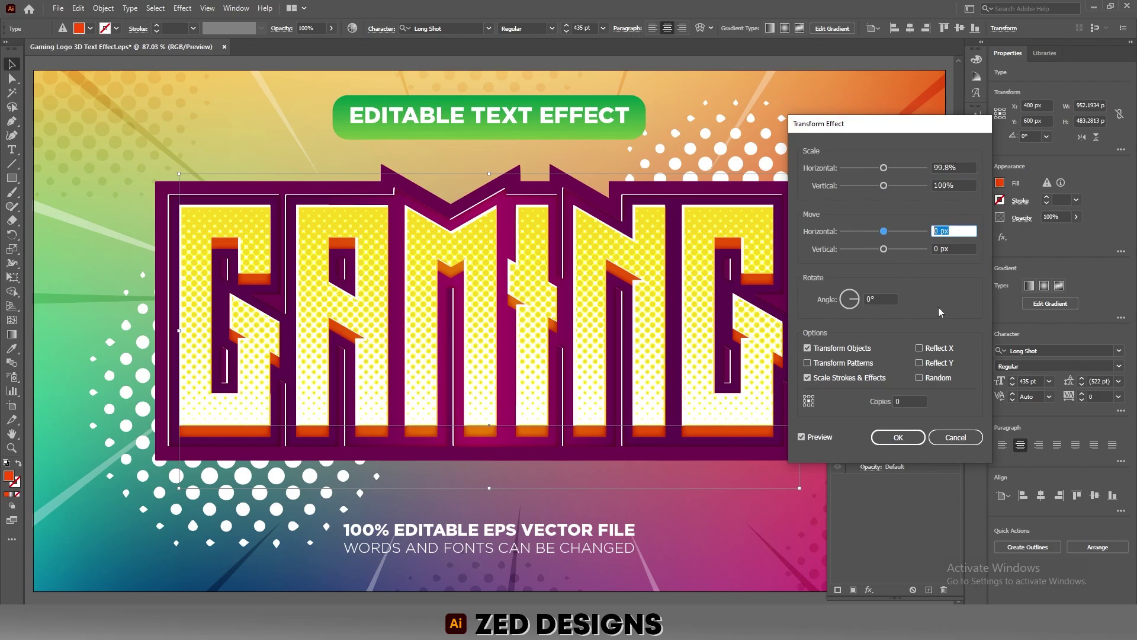
pyautogui.write('0')
pyautogui.press('Tab')
pyautogui.write('0.75')
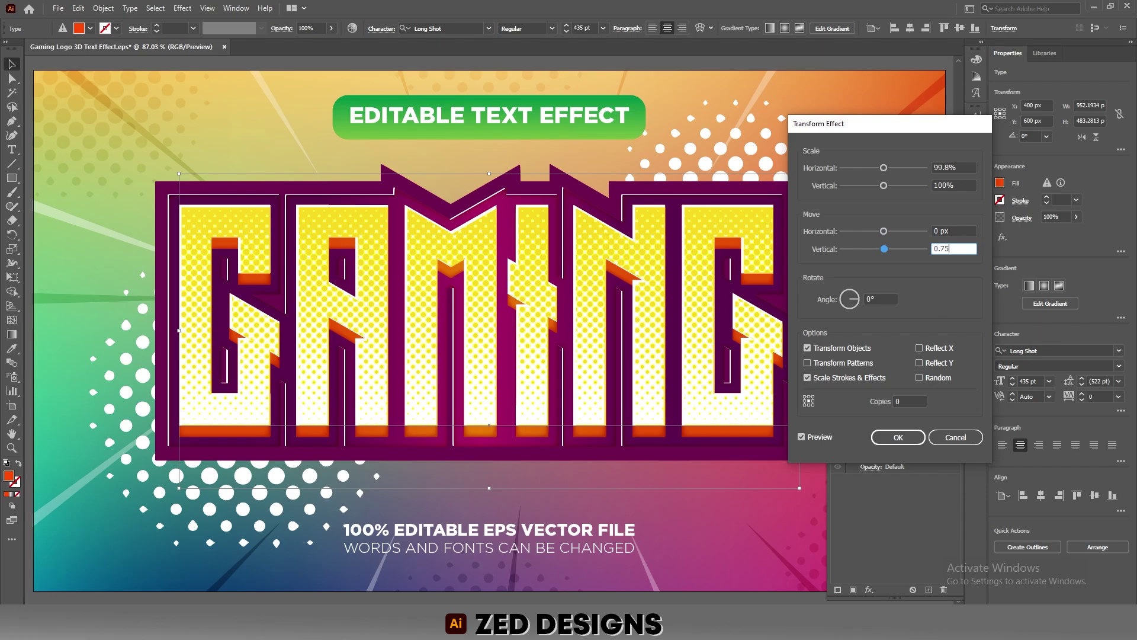
pyautogui.press('Tab')
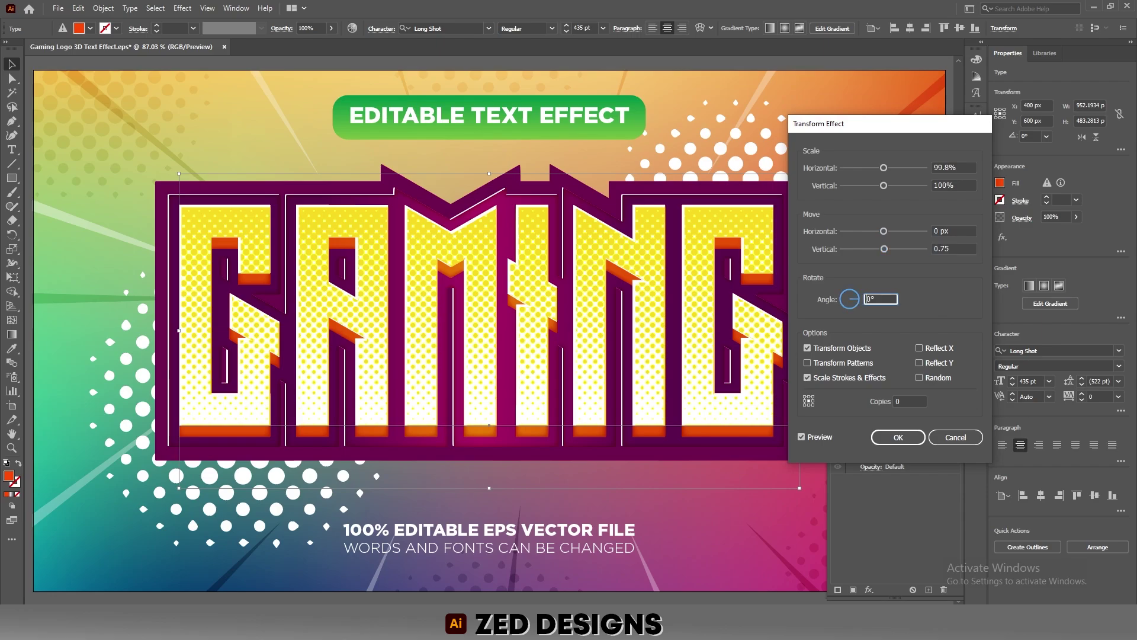
pyautogui.press('Tab')
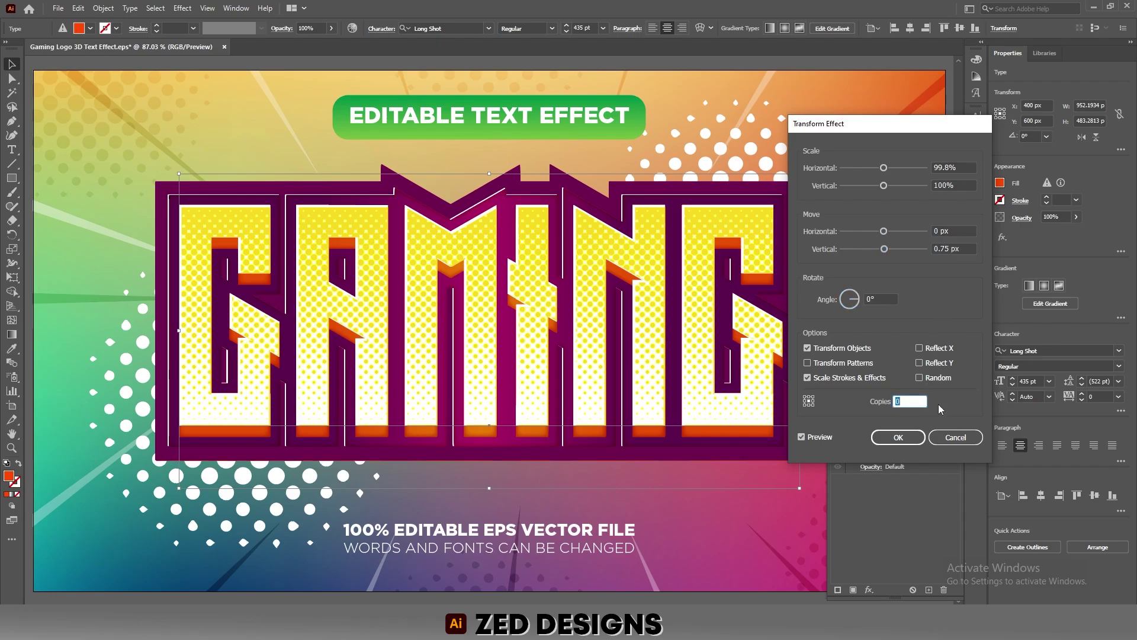
pyautogui.write('40')
pyautogui.press('Tab')
pyautogui.click(892, 438)
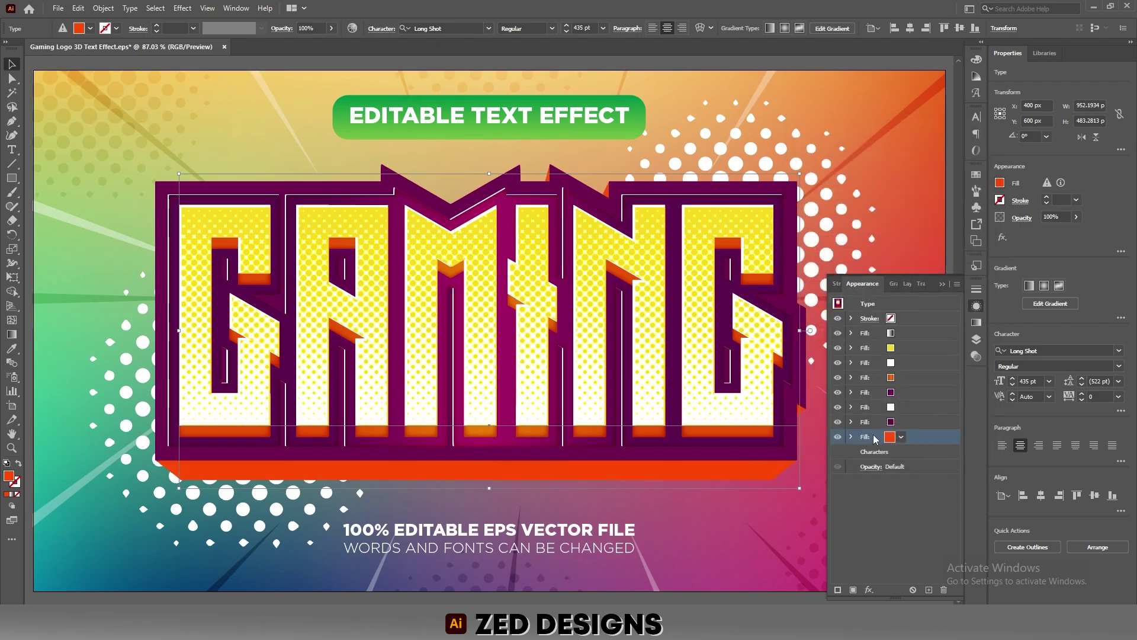
# Add an Inner Glow to the orange extrusion: colour 701500, 40% opacity, 25 px blur
pyautogui.click(871, 589)
pyautogui.moveTo(900, 401)
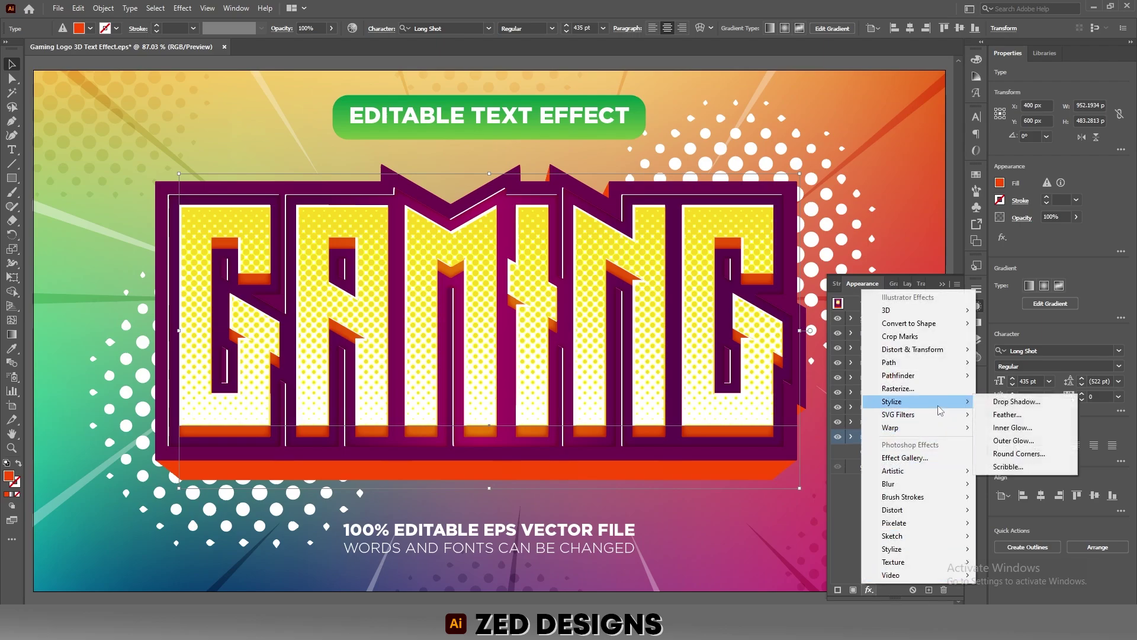
pyautogui.click(1010, 430)
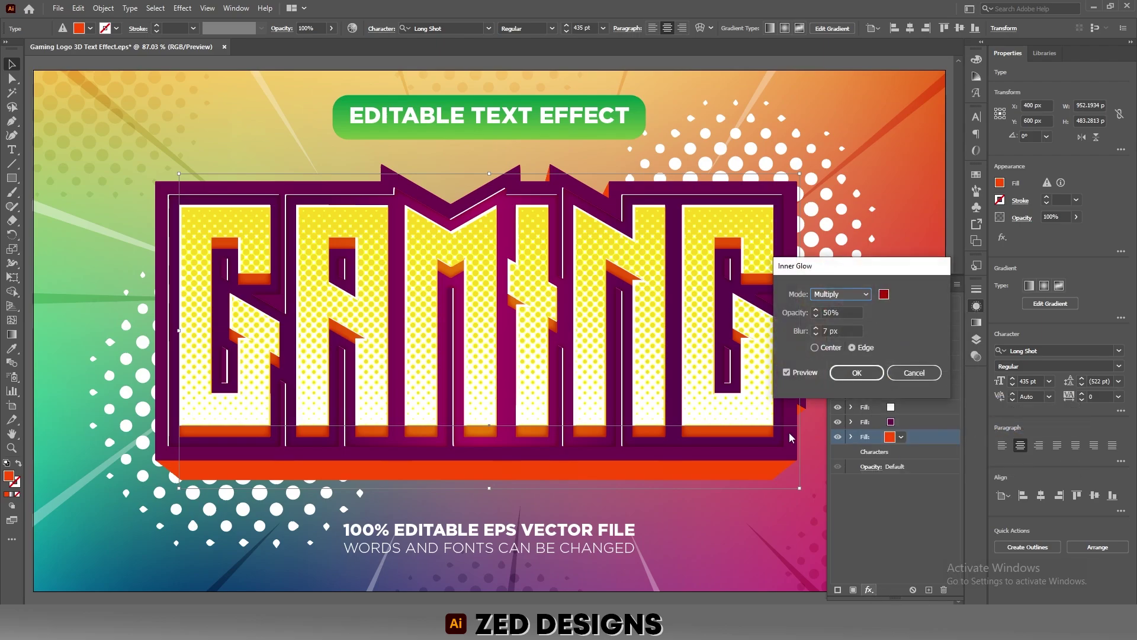
pyautogui.click(884, 295)
pyautogui.write('70')
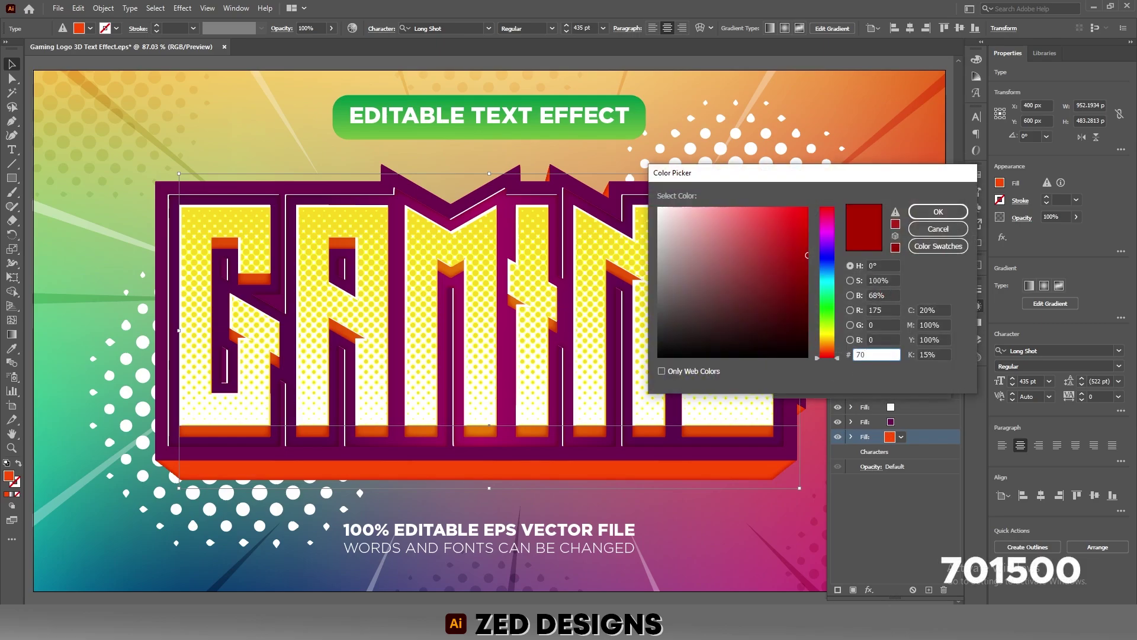
pyautogui.write('1500')
pyautogui.press('Tab')
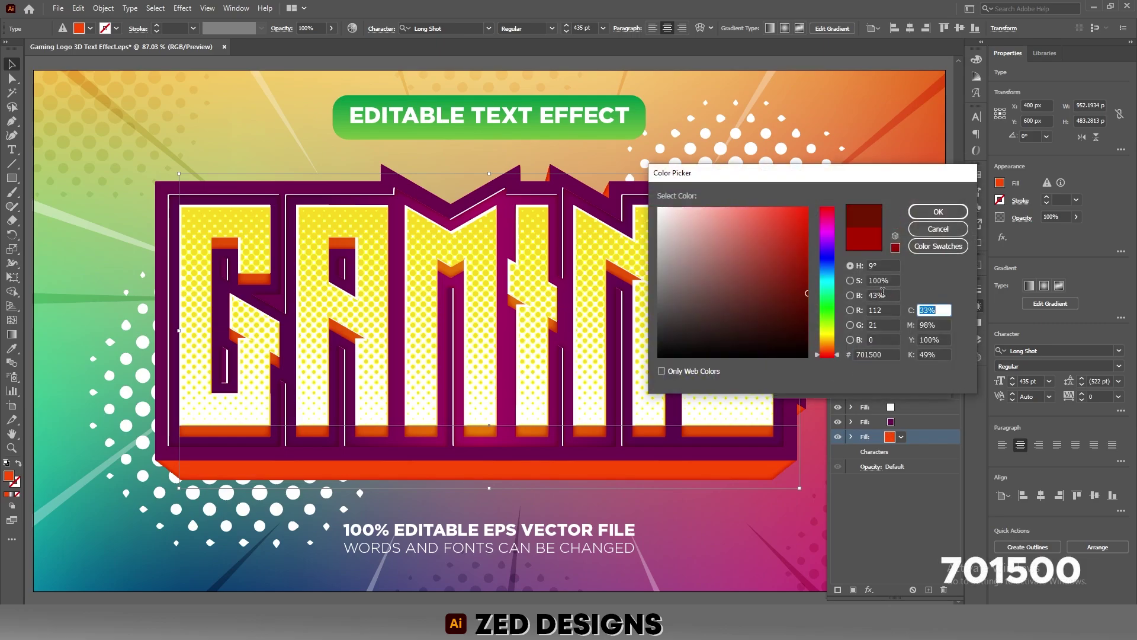
pyautogui.click(943, 213)
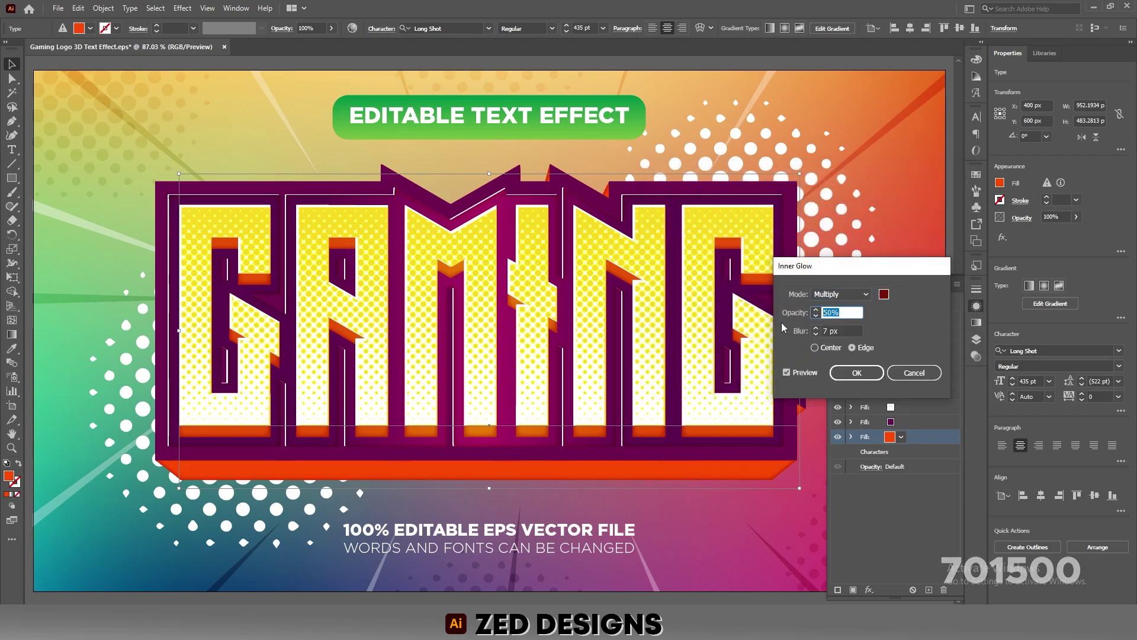
pyautogui.write('40')
pyautogui.press('Tab')
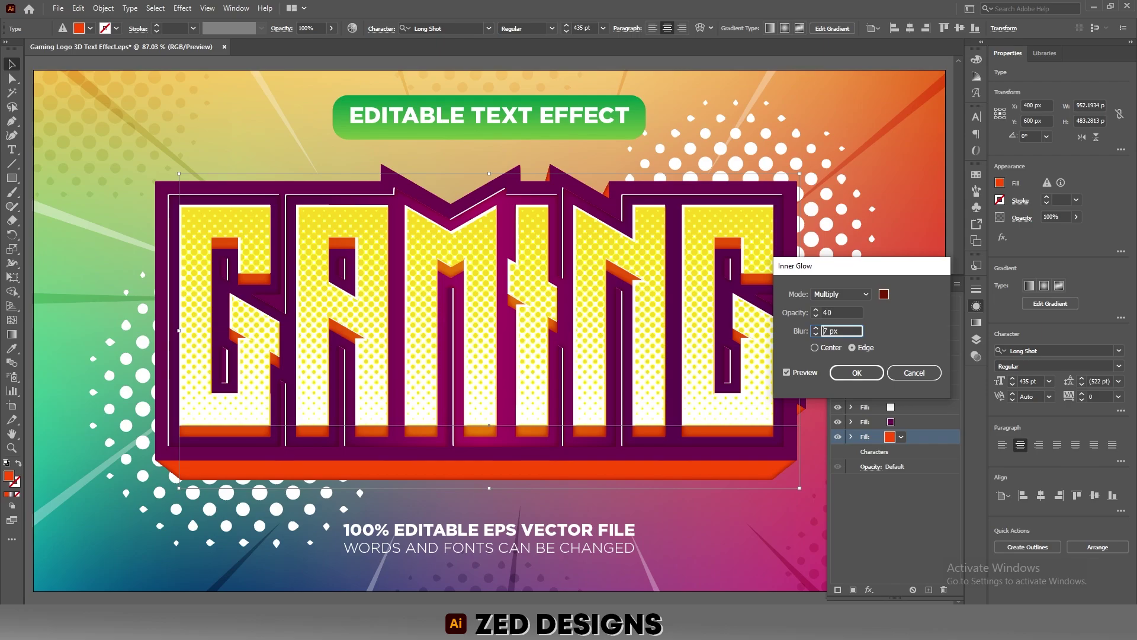
pyautogui.write('25')
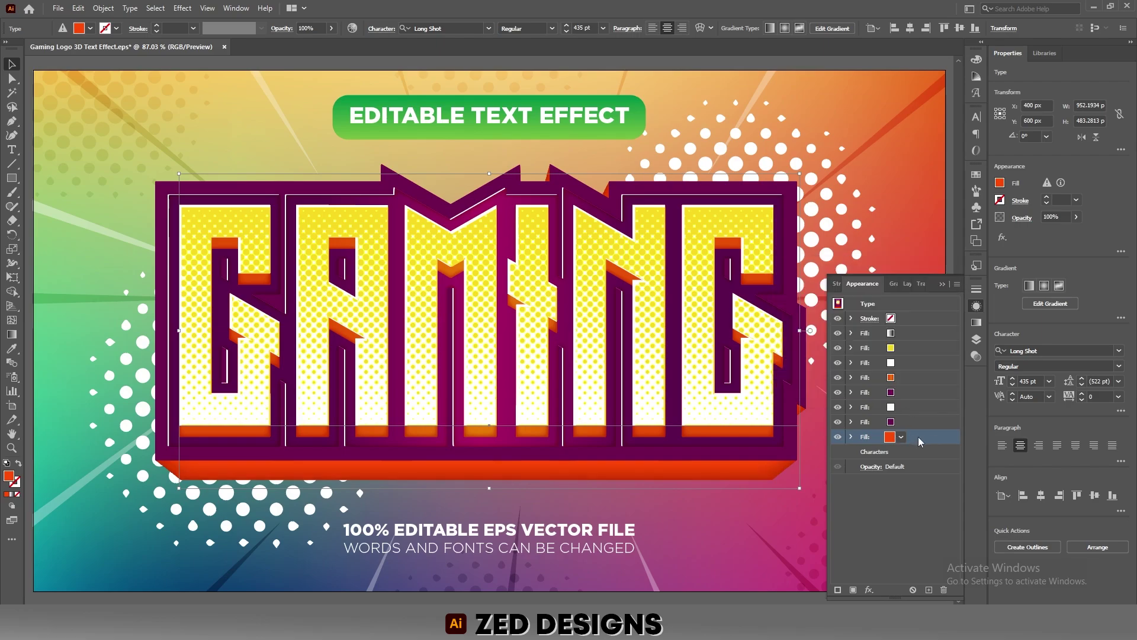
# Duplicate the fill and colour the bottom copy pale cream FFF4BD
pyautogui.click(929, 590)
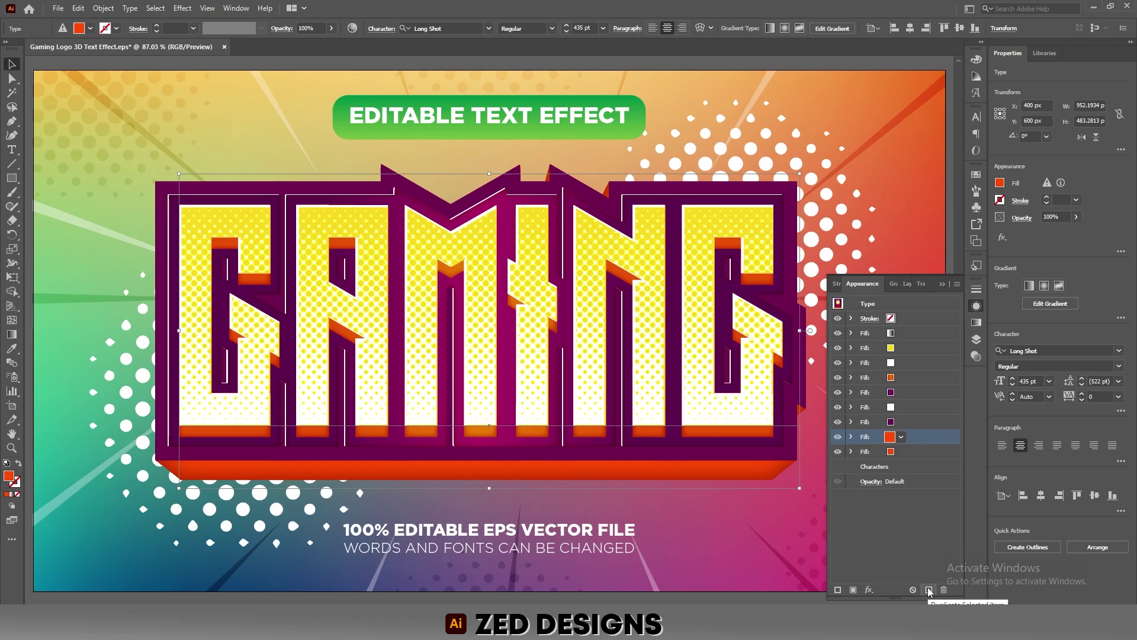
pyautogui.click(911, 453)
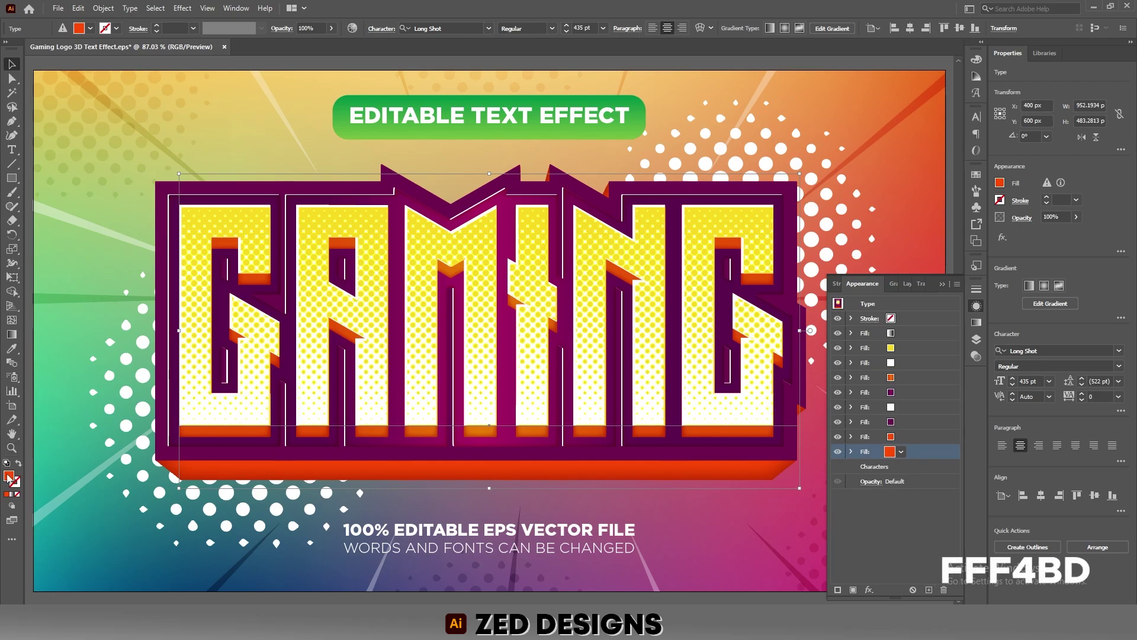
pyautogui.write('FFF4BD')
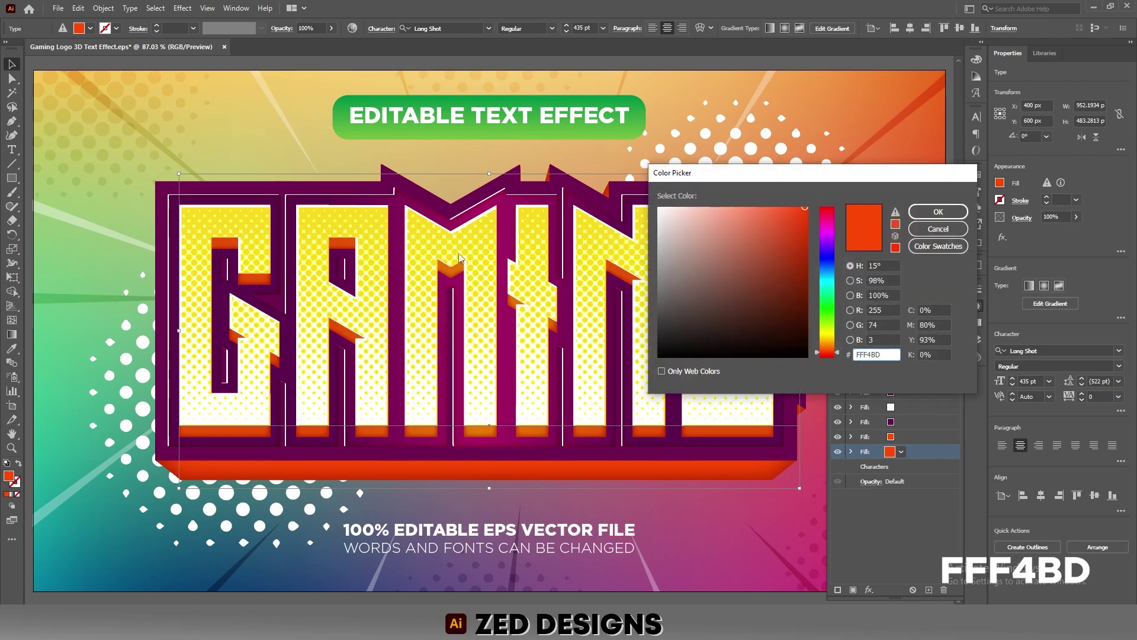
pyautogui.press('Return')
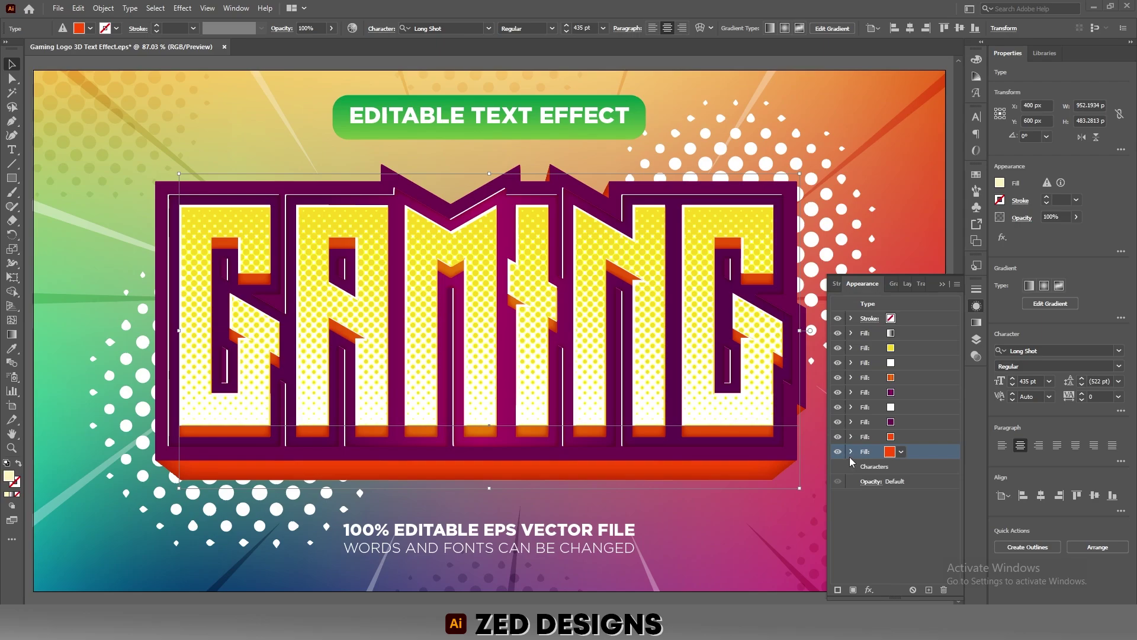
# Remove the second Transform and the Inner Glow from the copied fill
pyautogui.click(852, 451)
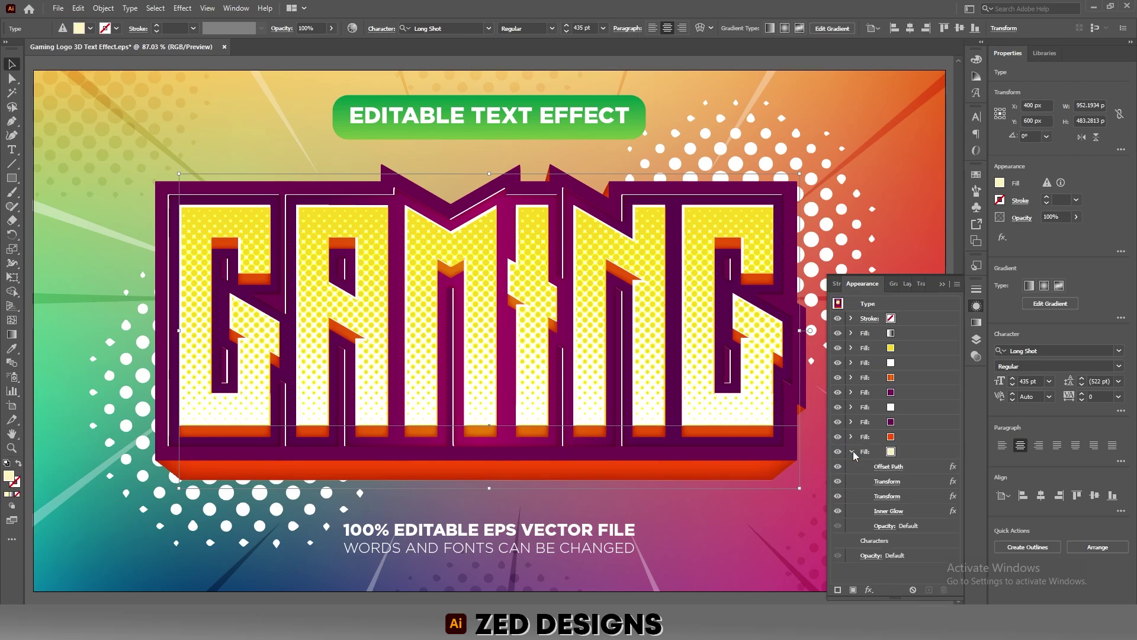
pyautogui.click(913, 496)
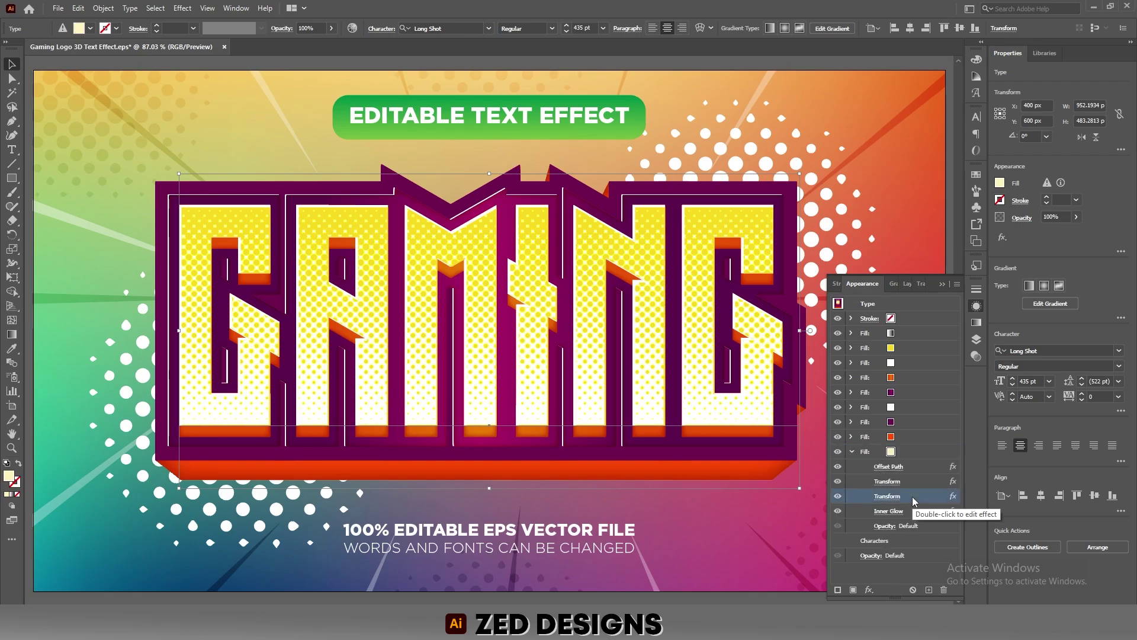
pyautogui.click(945, 590)
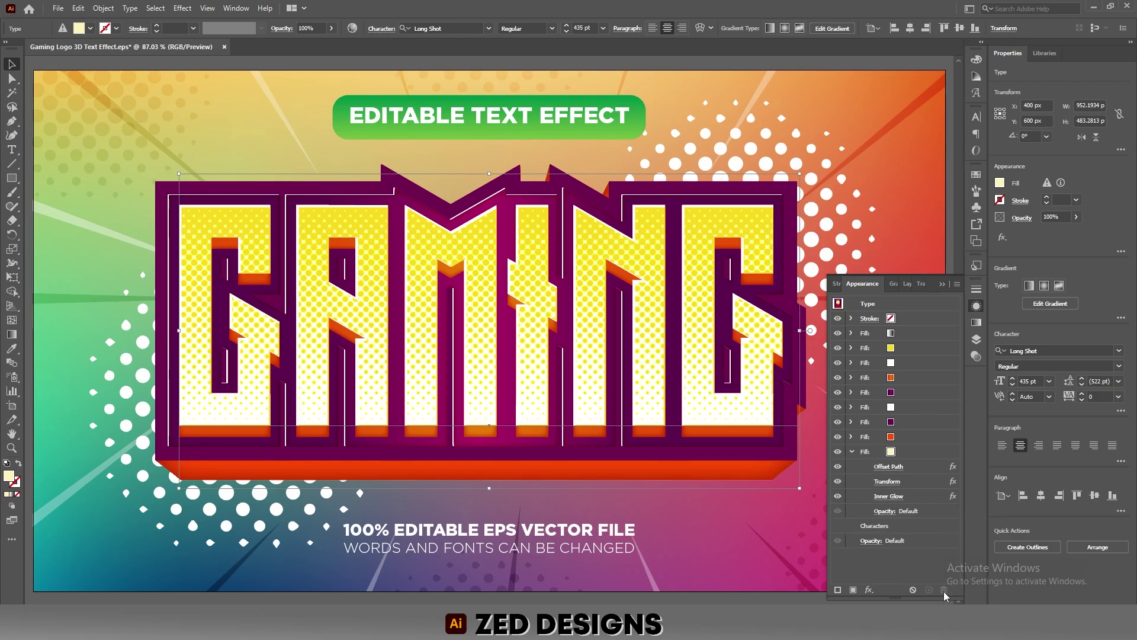
pyautogui.click(914, 495)
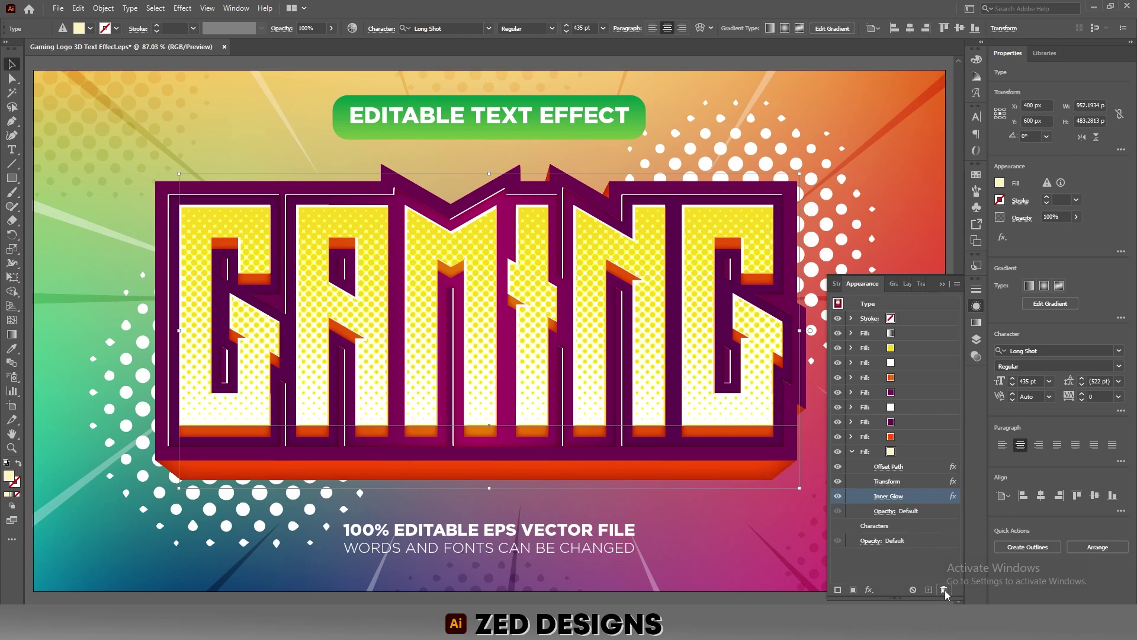
pyautogui.click(944, 591)
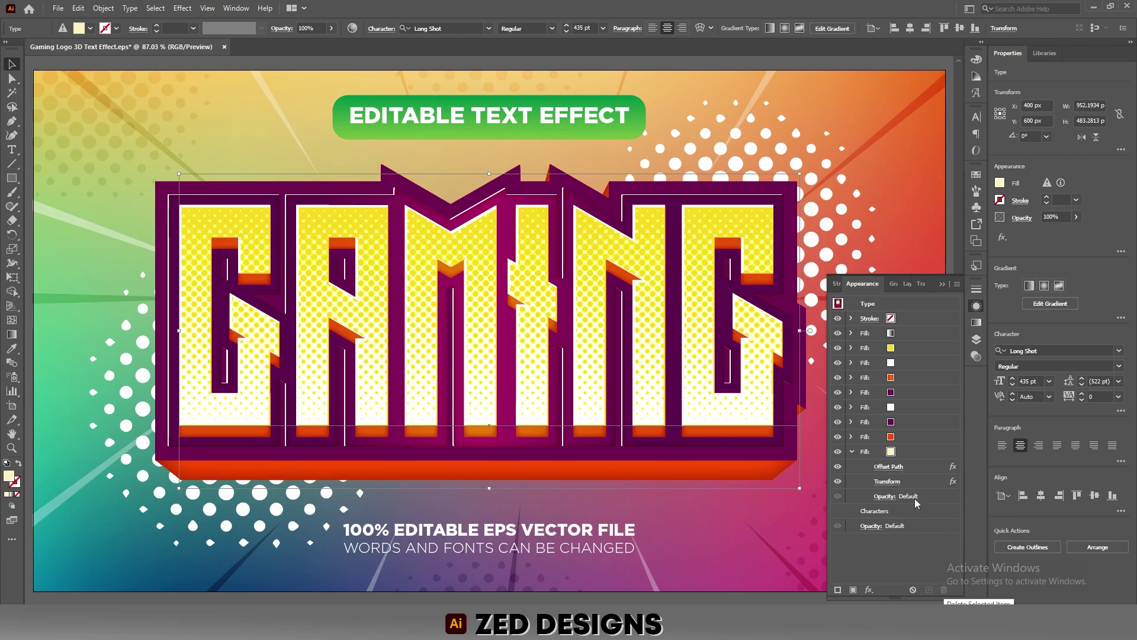
# Widen the cream copy with a 42 px Offset Path
pyautogui.click(889, 467)
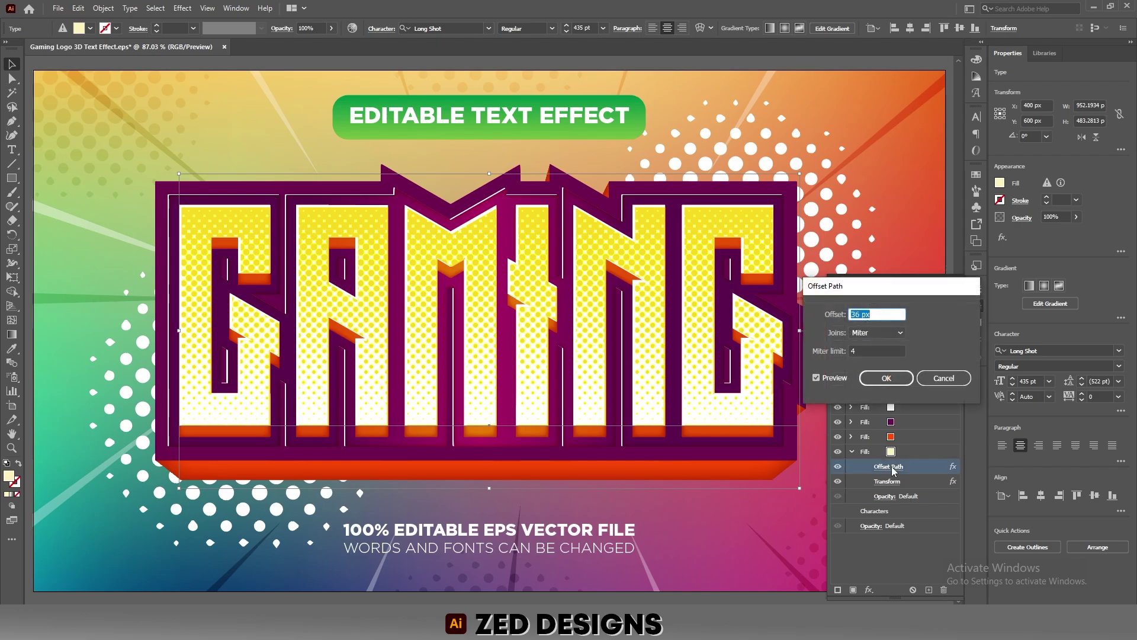
pyautogui.write('42')
pyautogui.press('Tab')
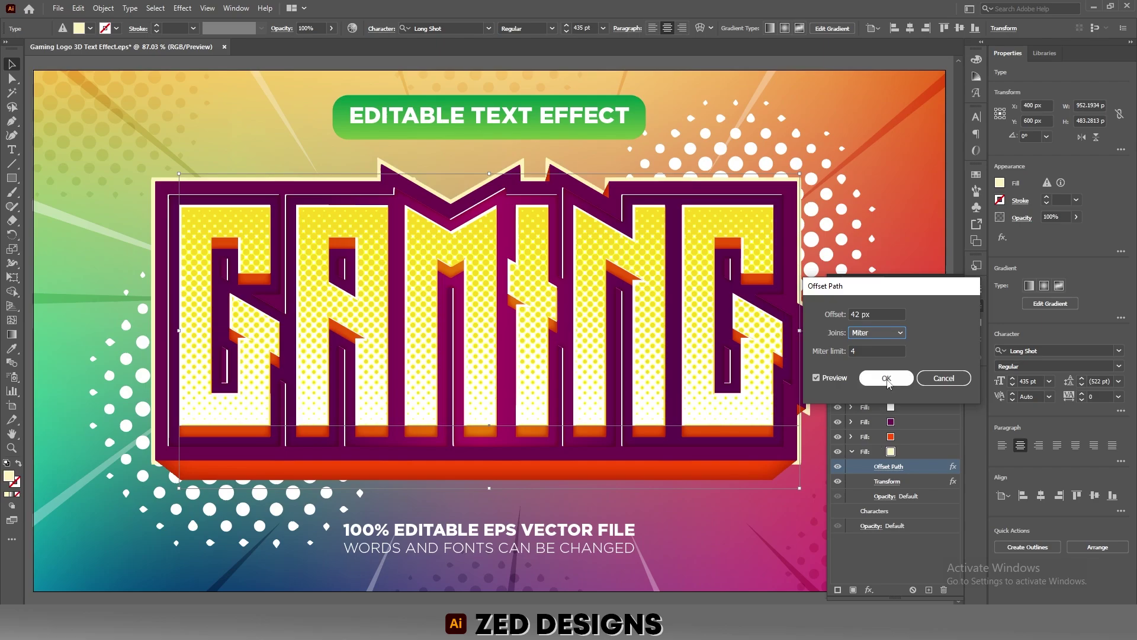
pyautogui.click(887, 378)
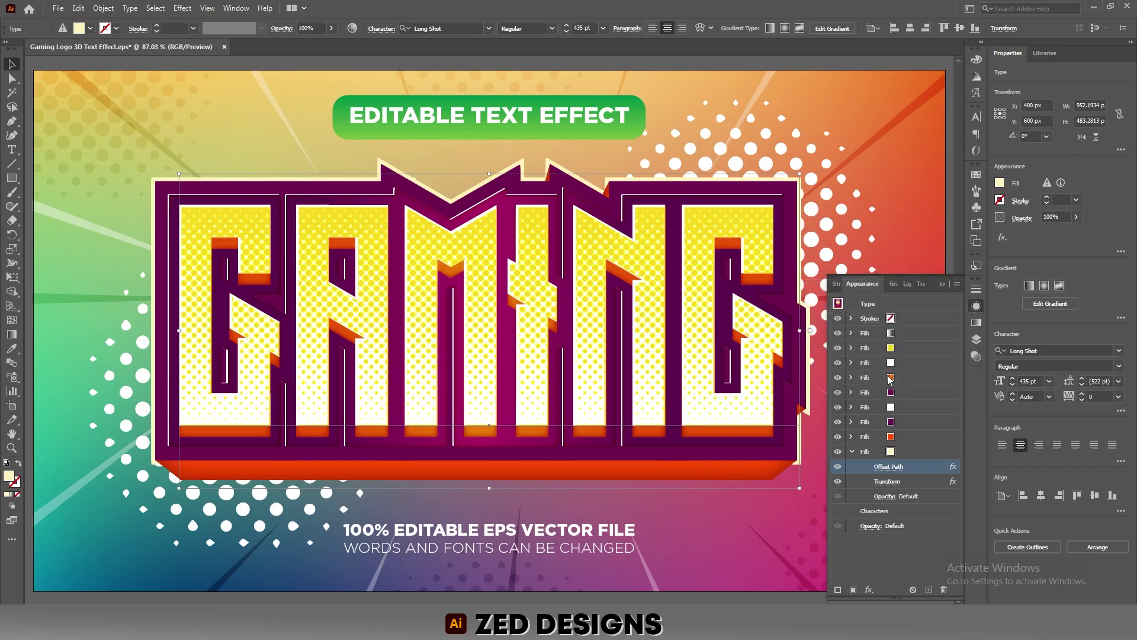
pyautogui.click(908, 479)
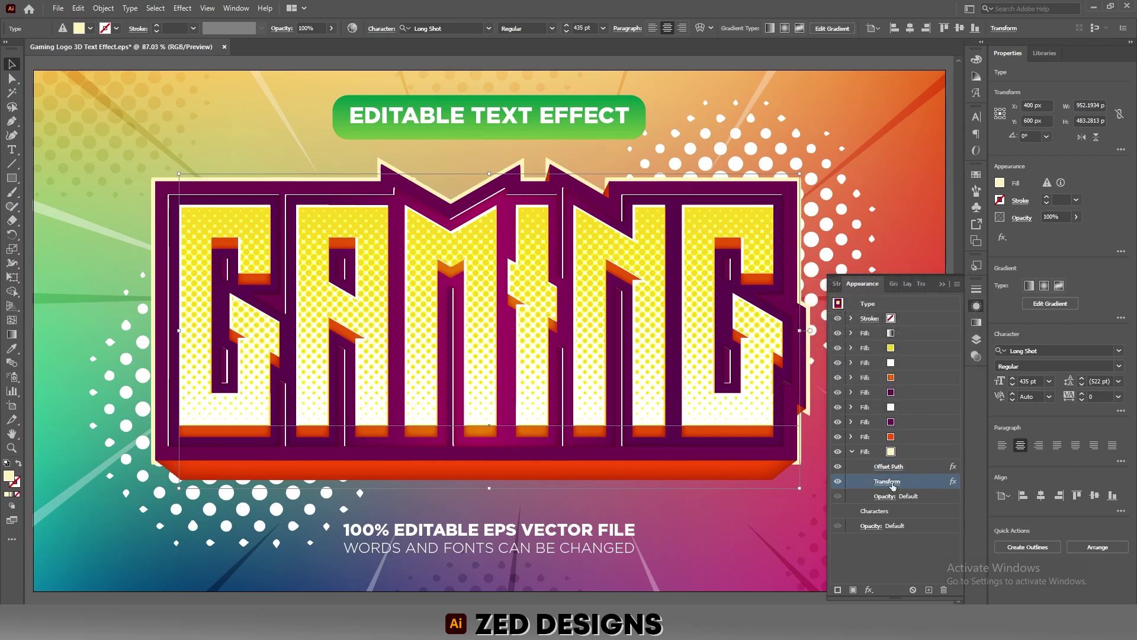
# Set the cream fill's Transform effect to 0 copies and a 42 px downward move
pyautogui.click(887, 481)
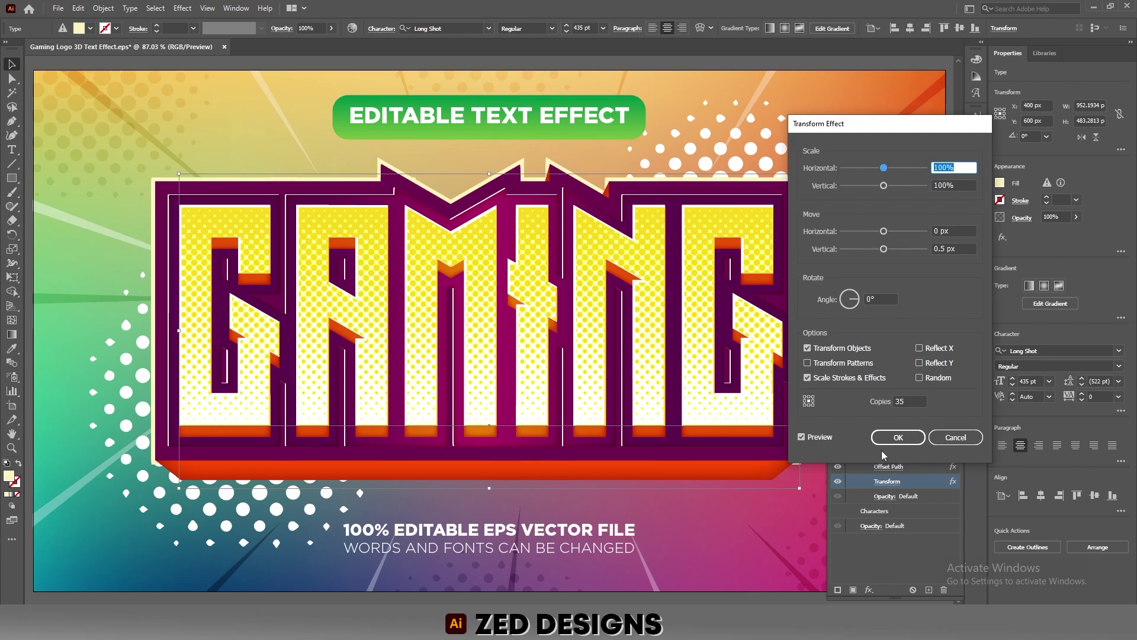
pyautogui.doubleClick(906, 401)
pyautogui.write('0')
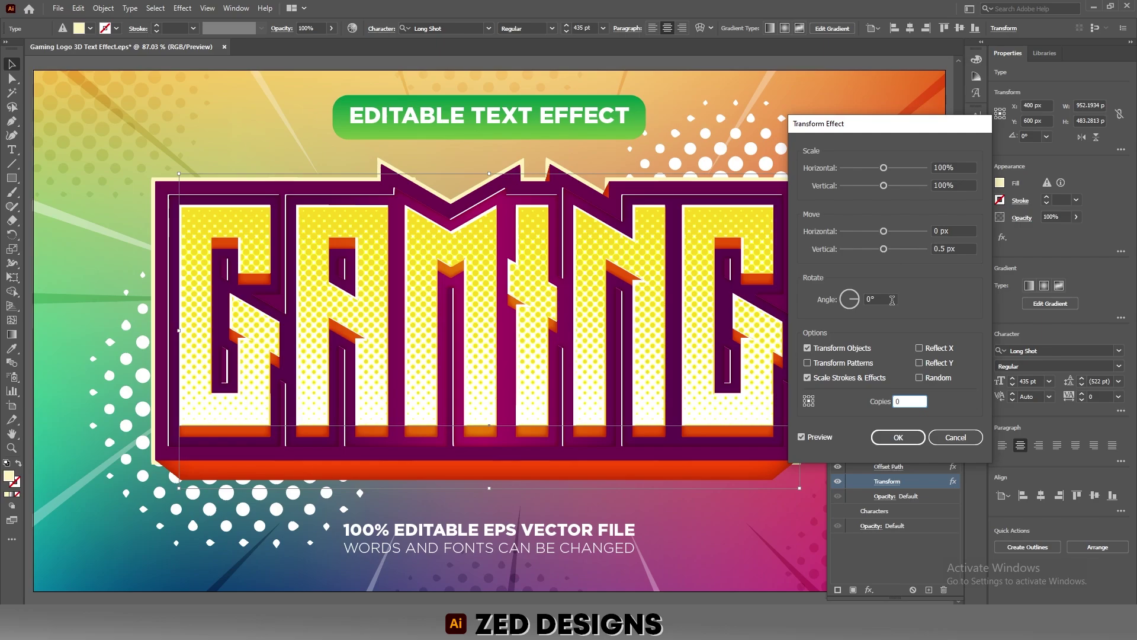
pyautogui.hotkey('shift', 'Tab')
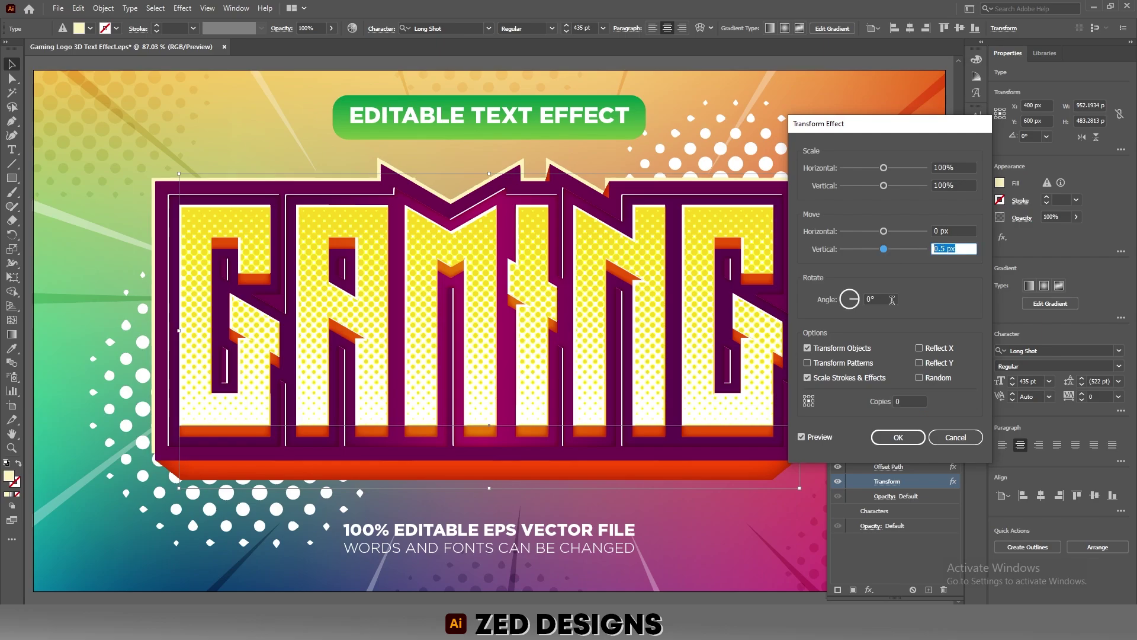
pyautogui.write('42')
pyautogui.press('Tab')
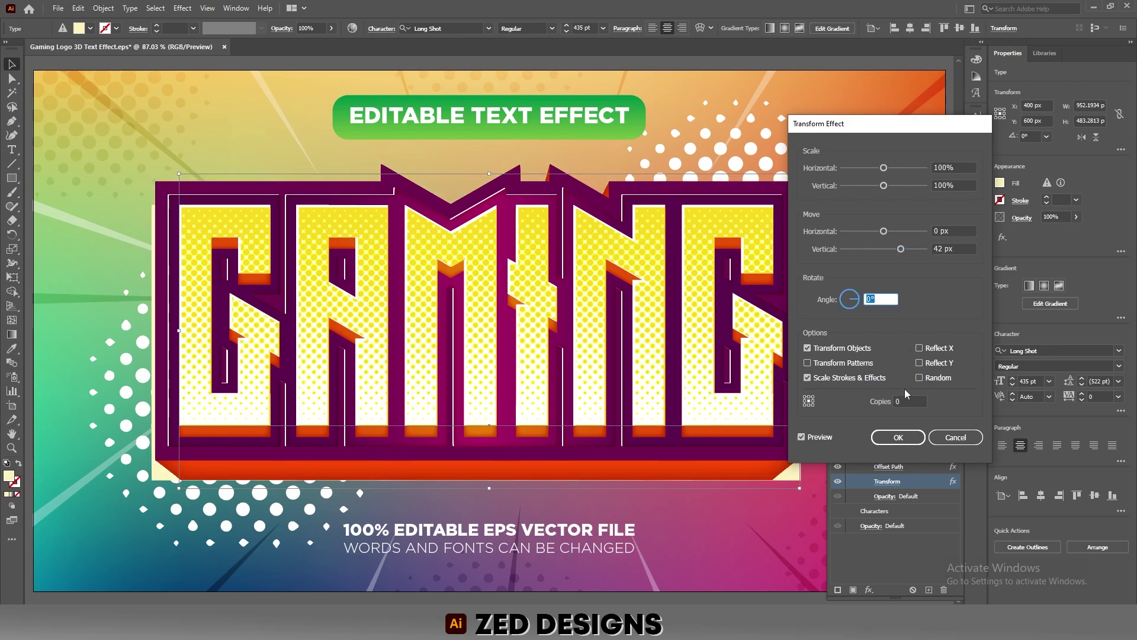
pyautogui.click(899, 438)
pyautogui.click(914, 452)
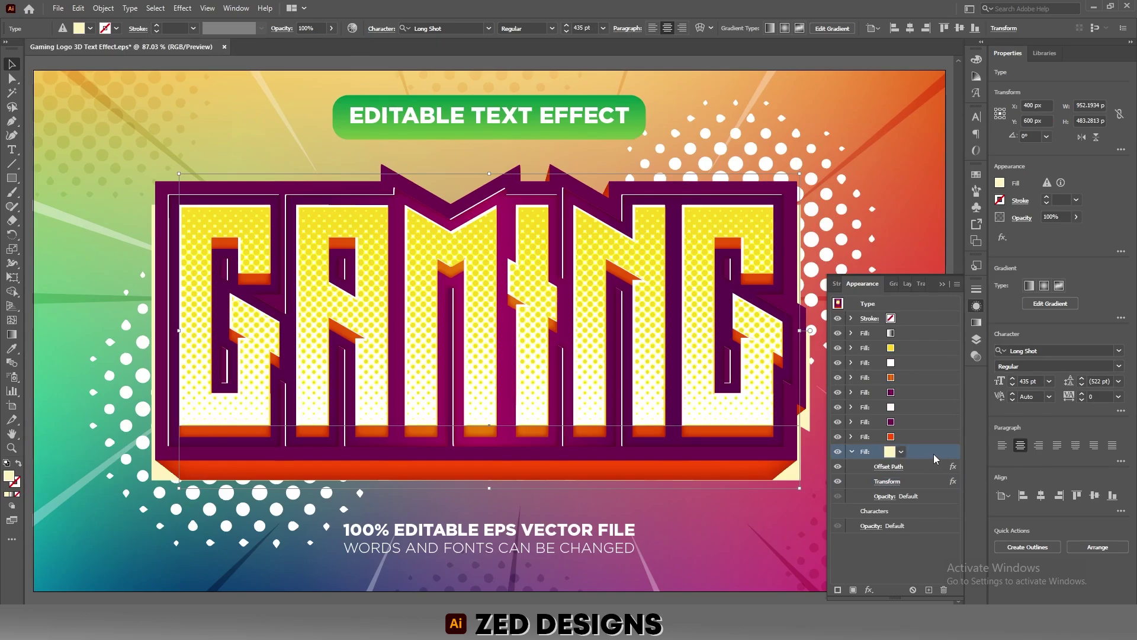
# Add a Normal-mode yellow FFF800 Outer Glow at 100% opacity to the bottom fill
pyautogui.click(872, 590)
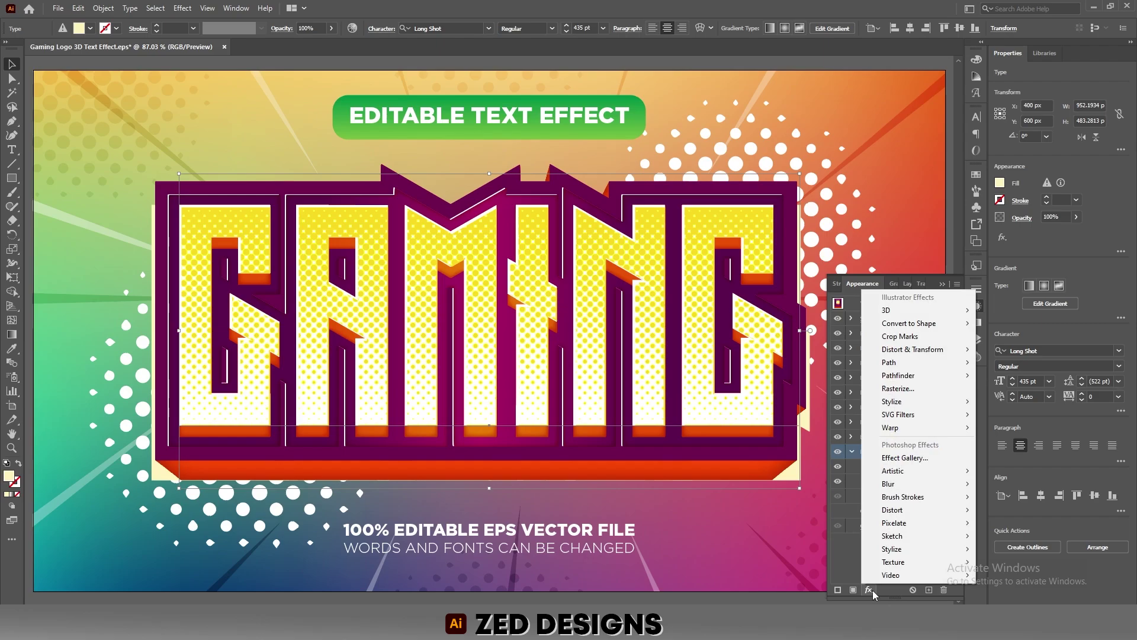
pyautogui.moveTo(939, 403)
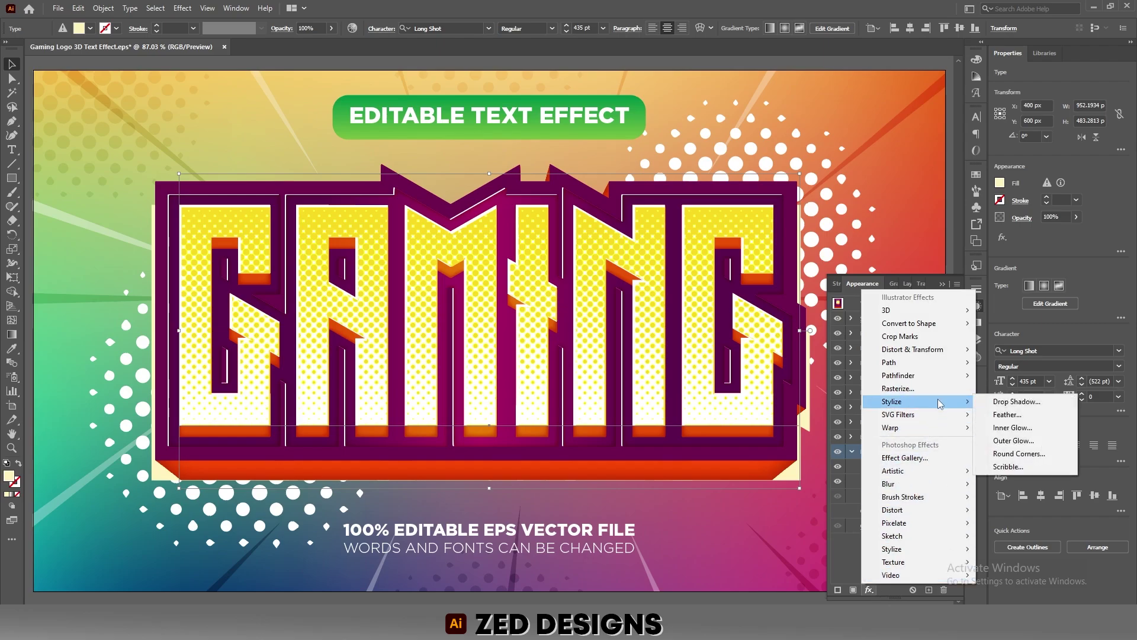
pyautogui.click(1014, 441)
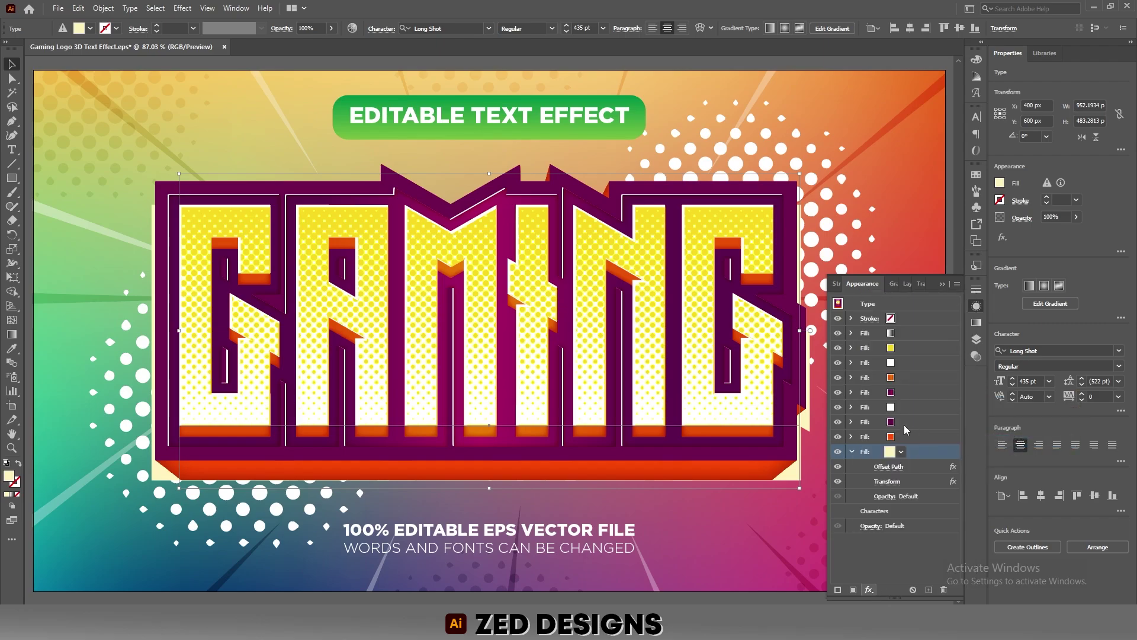
pyautogui.click(963, 298)
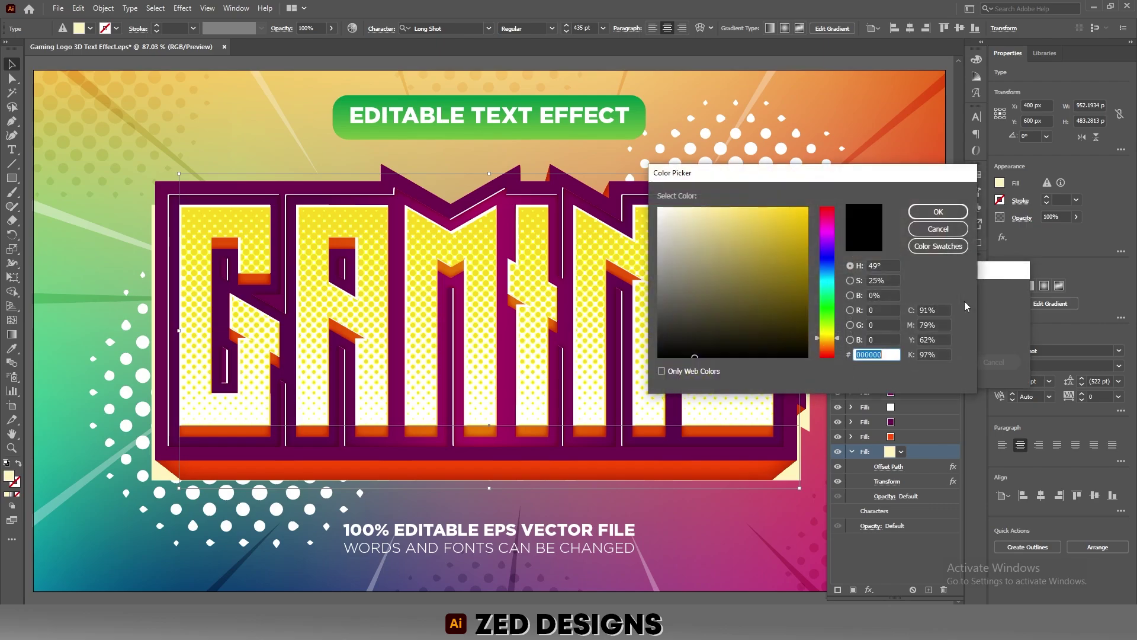
pyautogui.write('FFF')
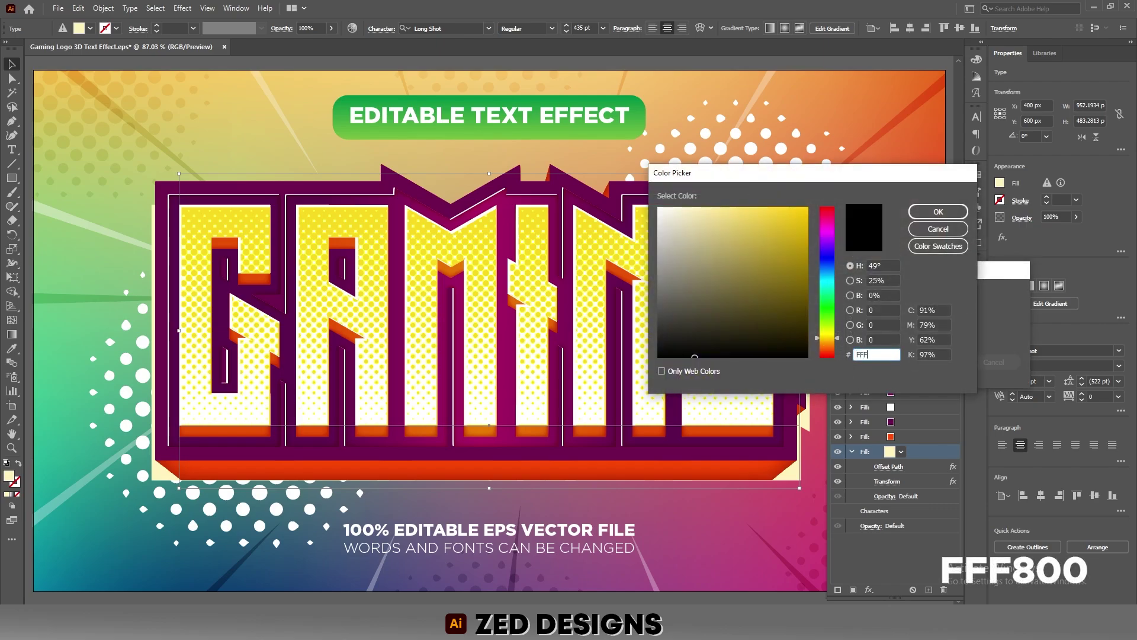
pyautogui.write('800')
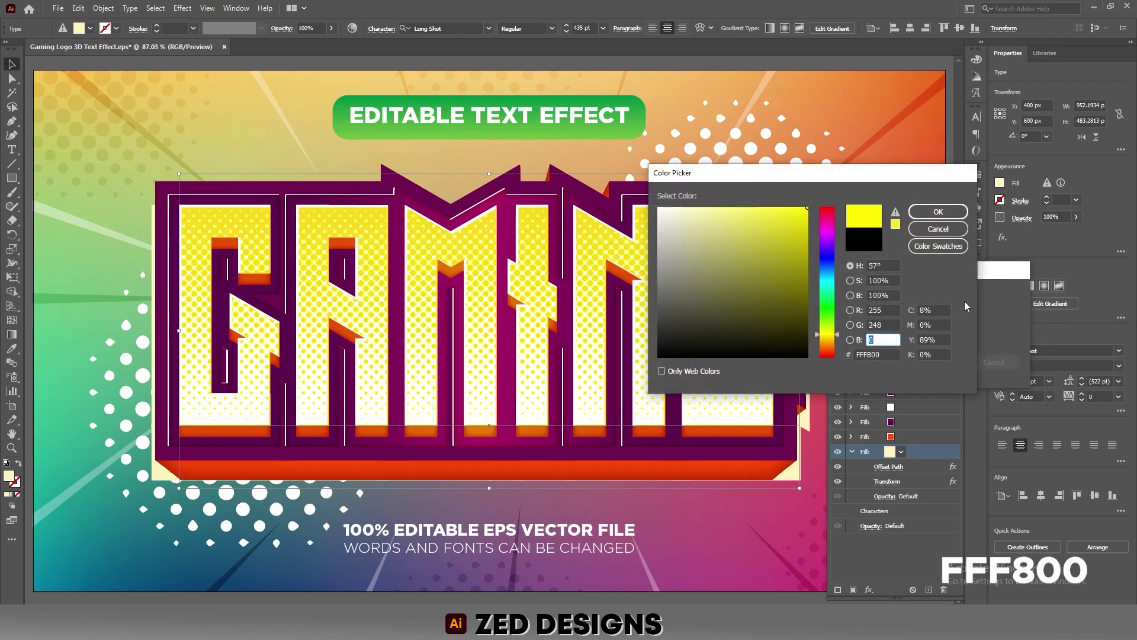
pyautogui.click(939, 212)
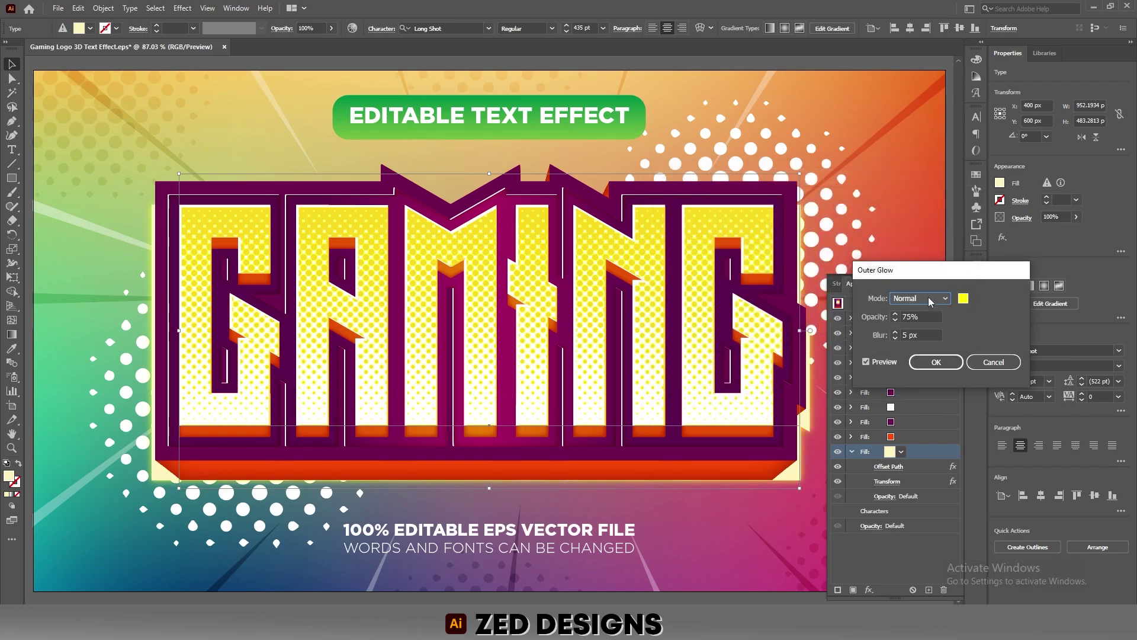
pyautogui.click(930, 302)
pyautogui.click(922, 304)
pyautogui.press('Tab')
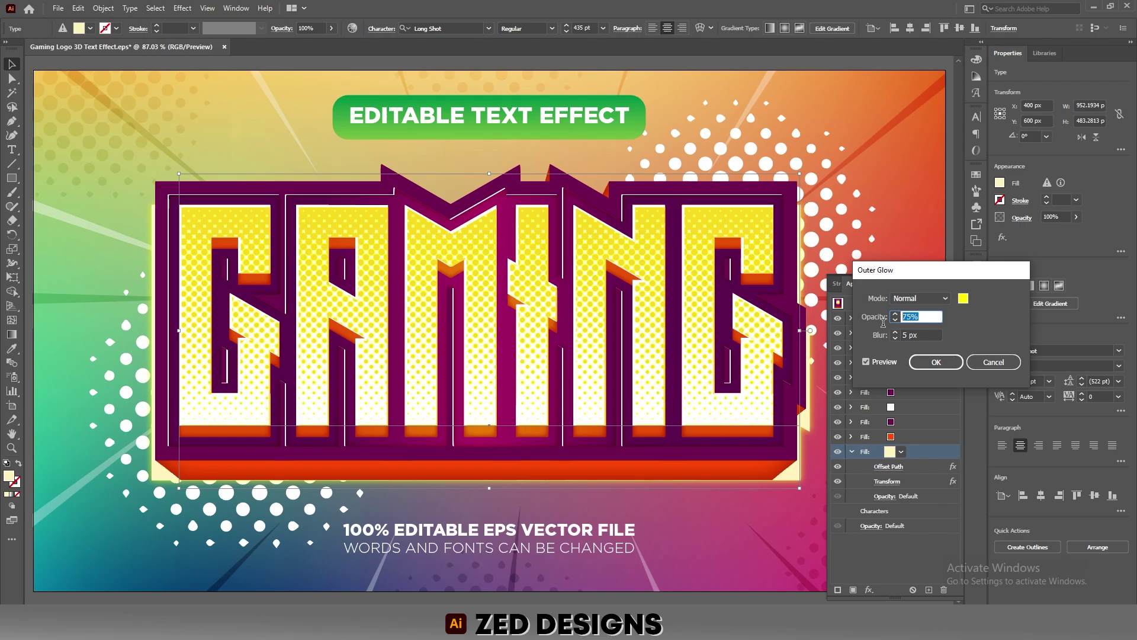
pyautogui.write('100')
pyautogui.press('Tab')
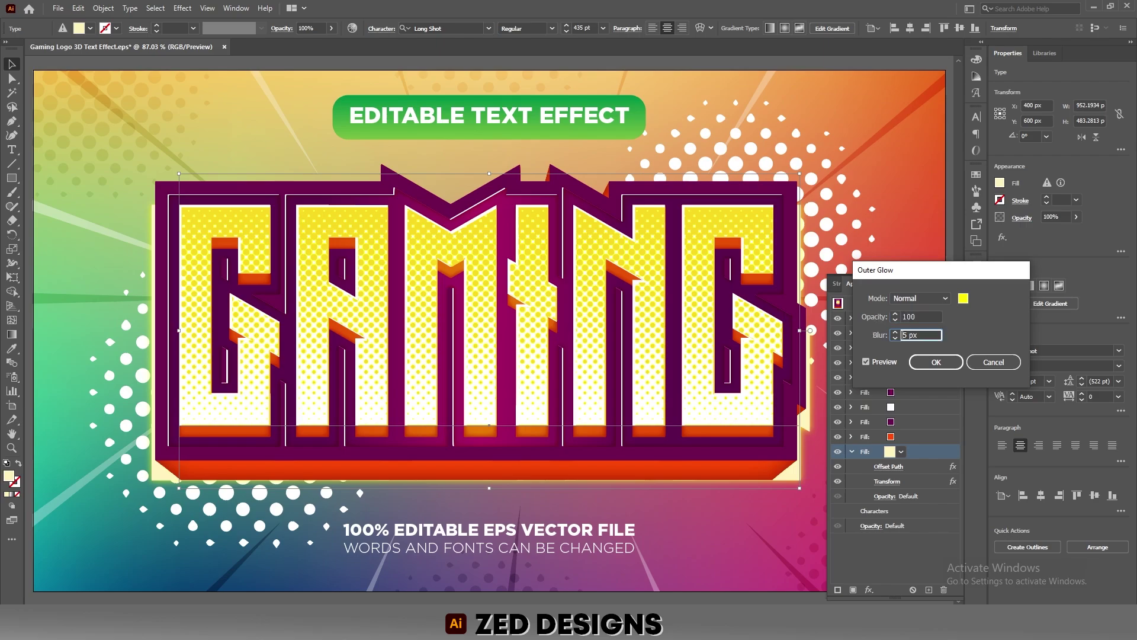
pyautogui.click(935, 362)
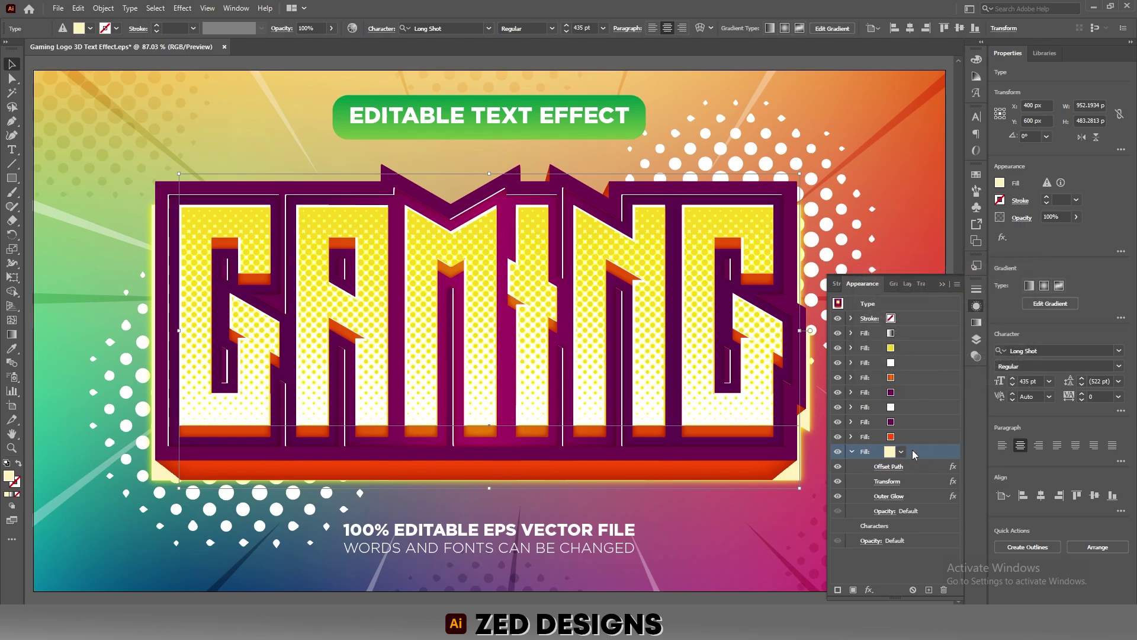
# Soften the bottom fill with a 10-pixel Gaussian Blur
pyautogui.click(870, 589)
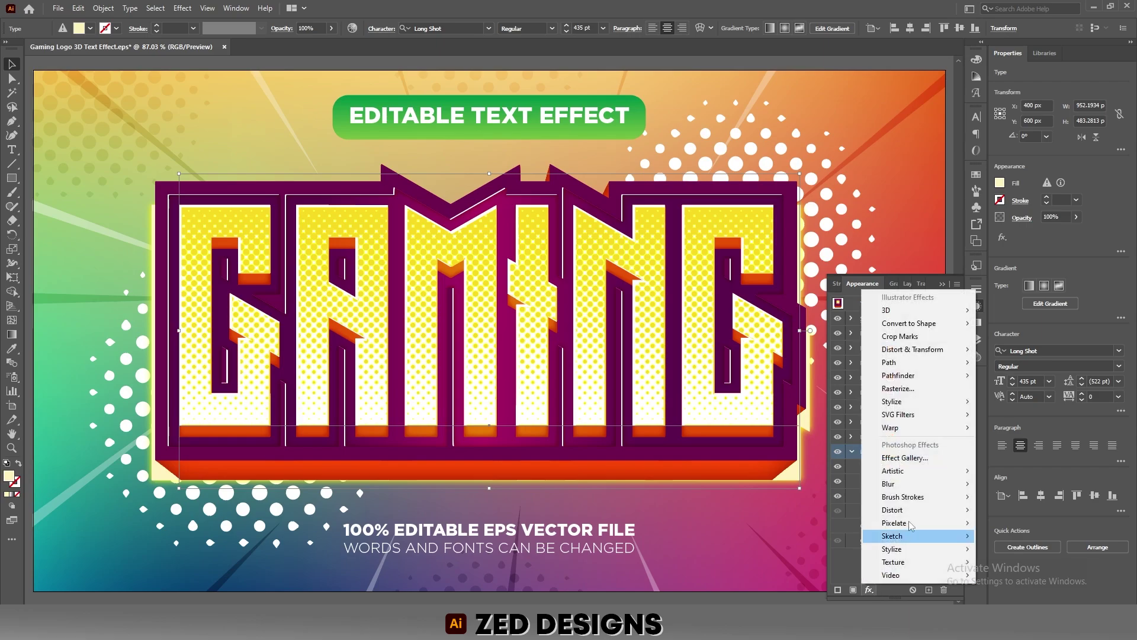
pyautogui.moveTo(924, 484)
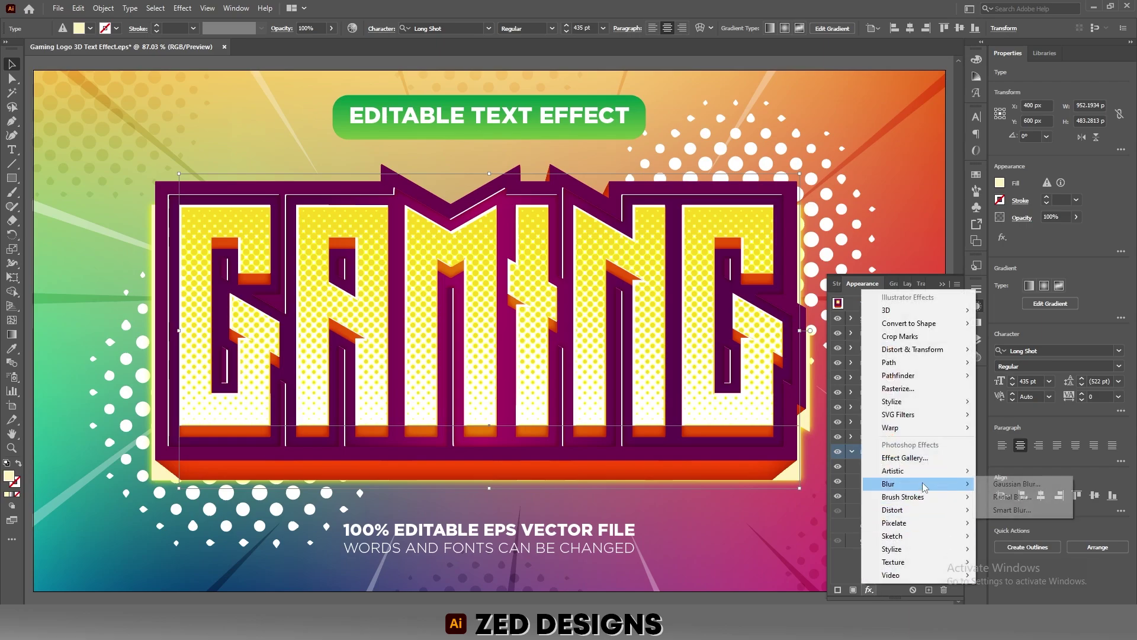
pyautogui.click(1018, 484)
pyautogui.press('Tab')
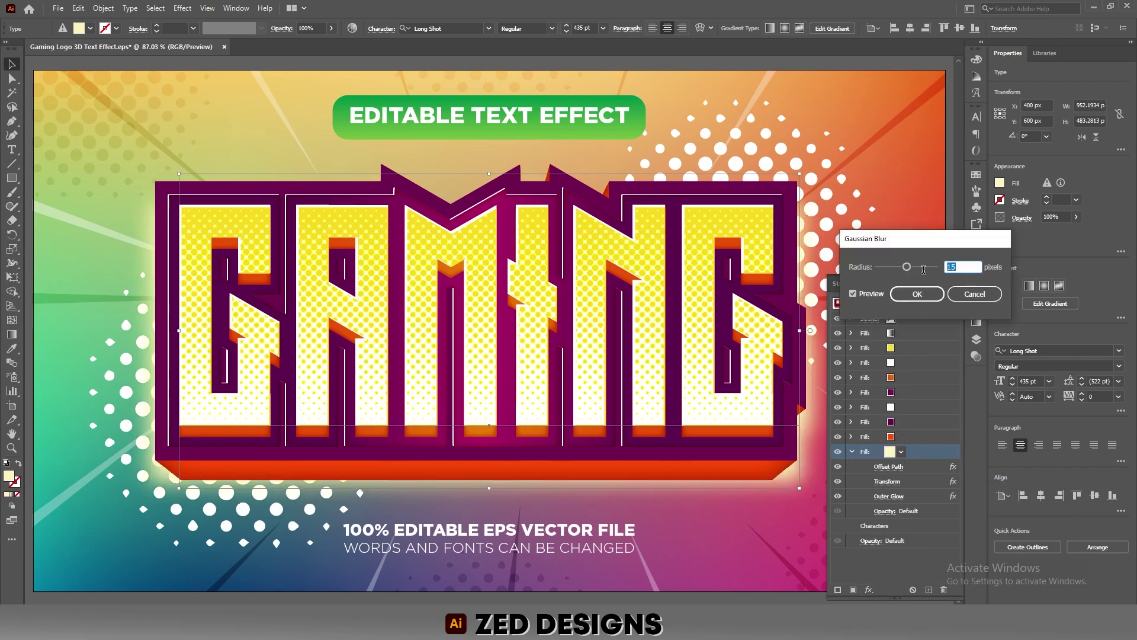
pyautogui.write('10')
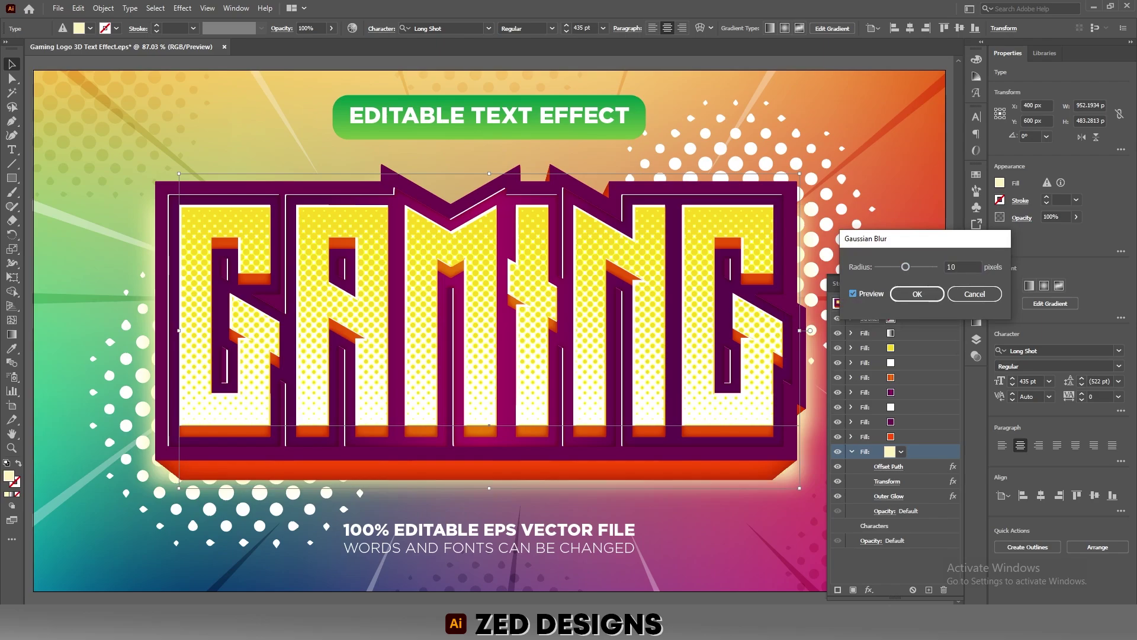
pyautogui.click(918, 295)
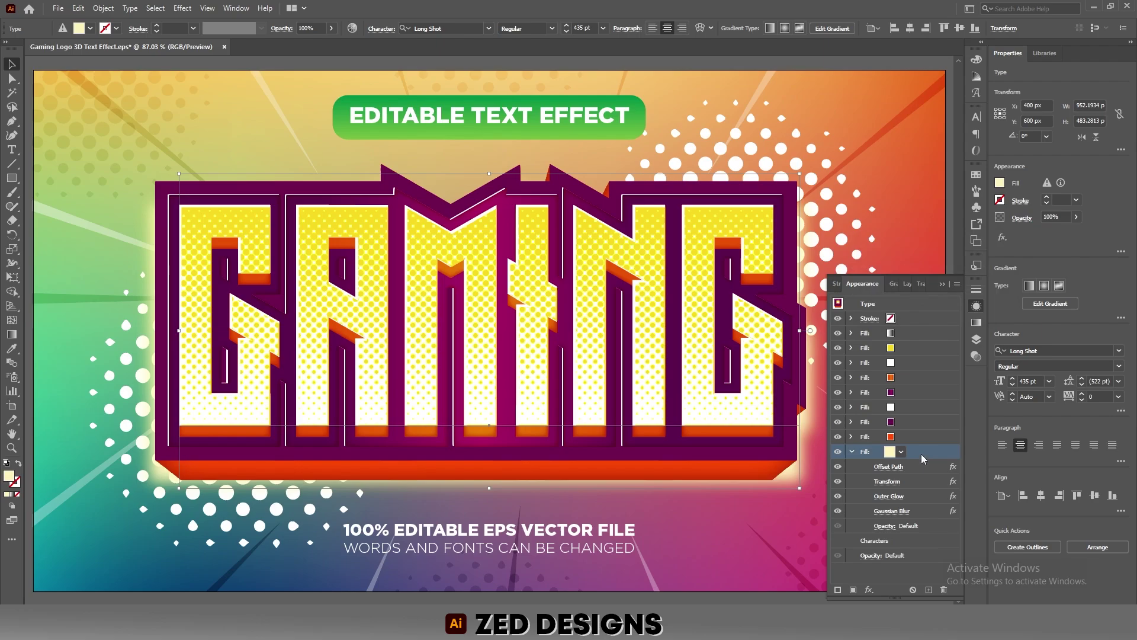
pyautogui.click(851, 451)
pyautogui.press('.')
# Duplicate the glowing base fill and colour the lower copy orange FCBC68
pyautogui.press(',')
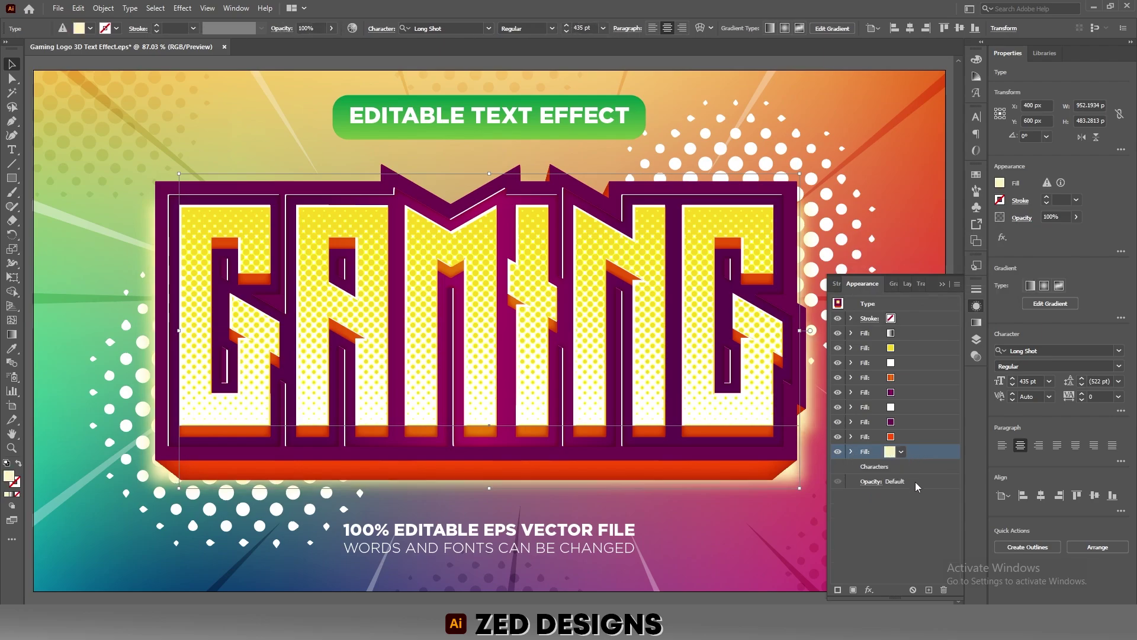
pyautogui.click(929, 589)
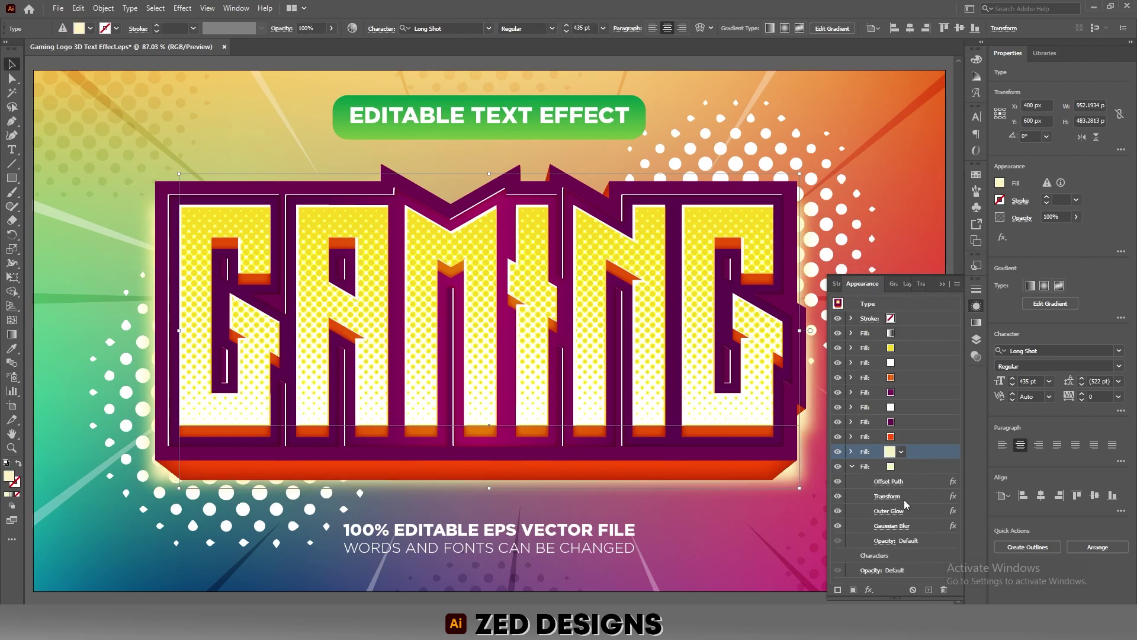
pyautogui.click(908, 467)
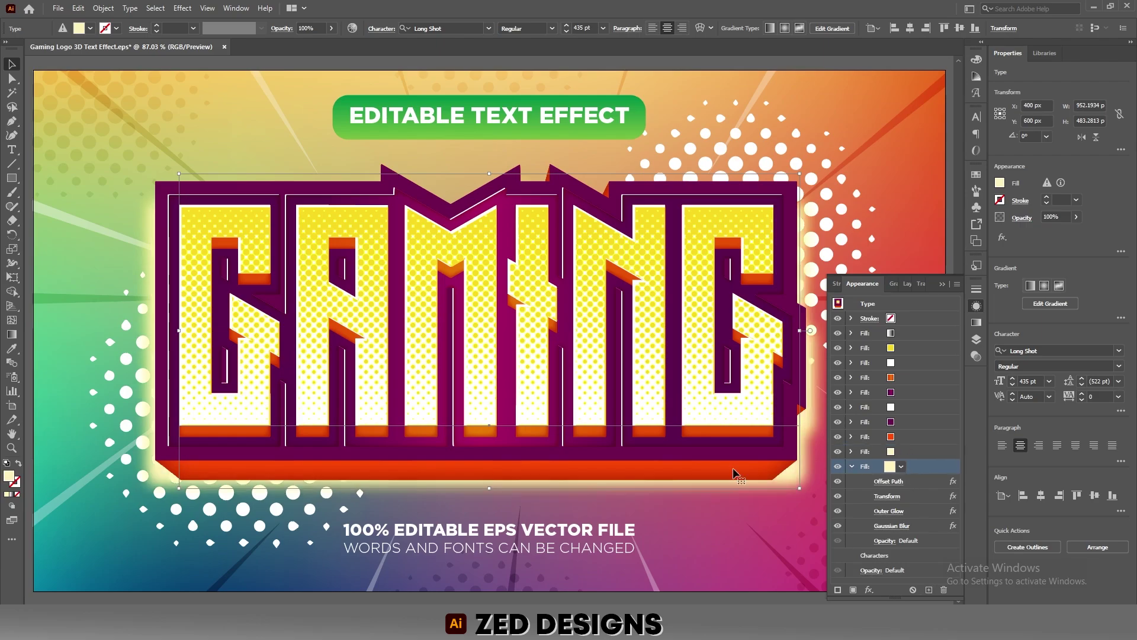
pyautogui.doubleClick(9, 476)
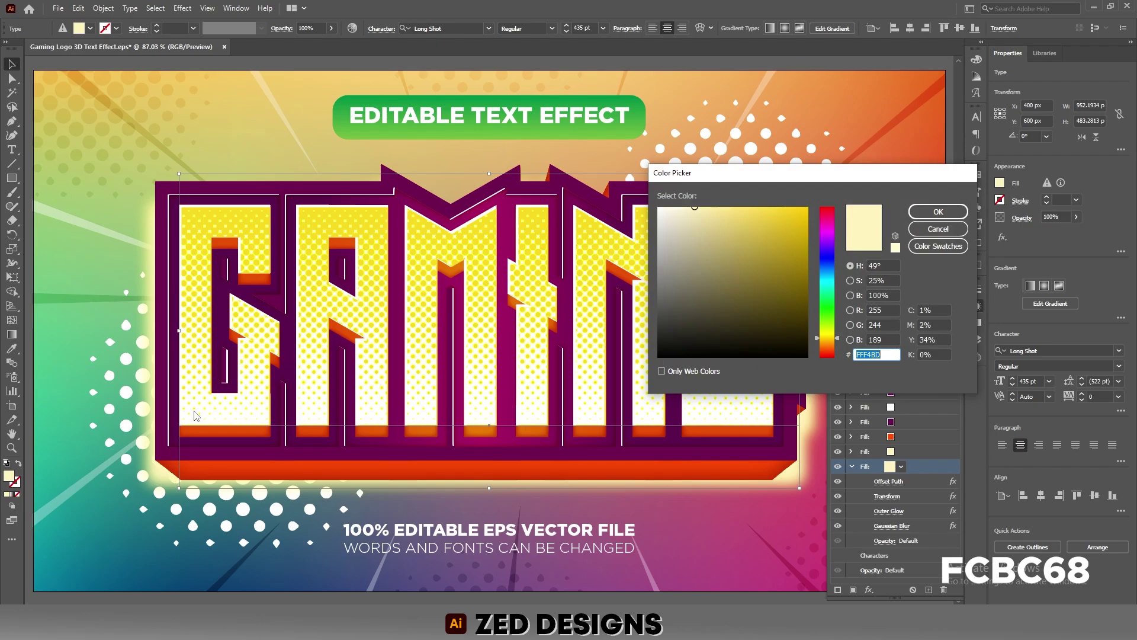
pyautogui.write('FFBC68')
pyautogui.press('Tab')
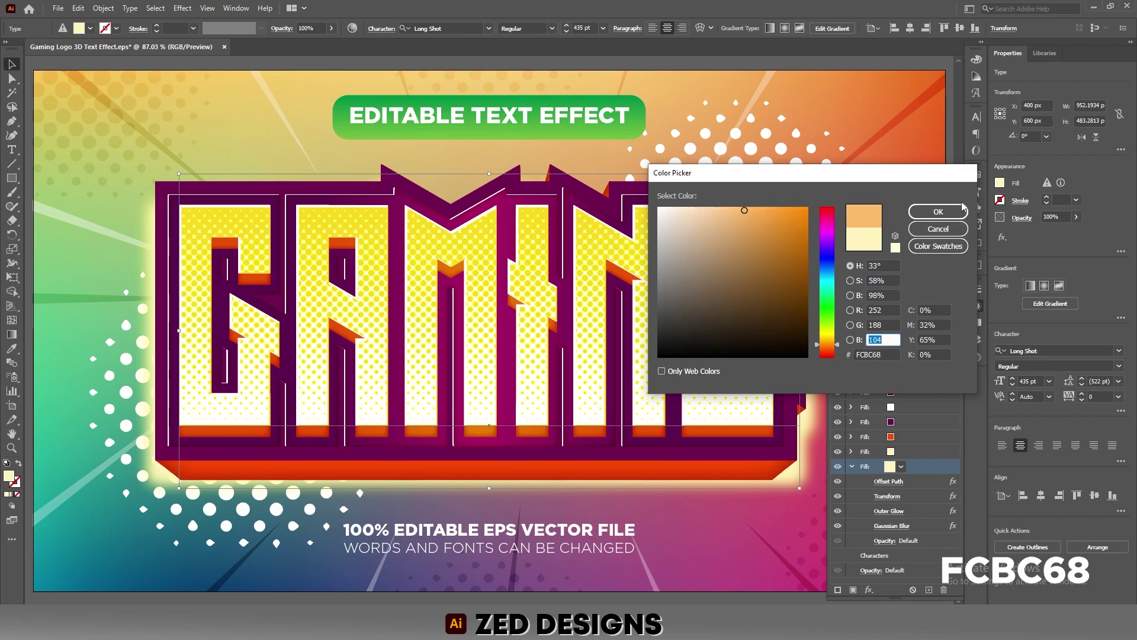
pyautogui.click(938, 211)
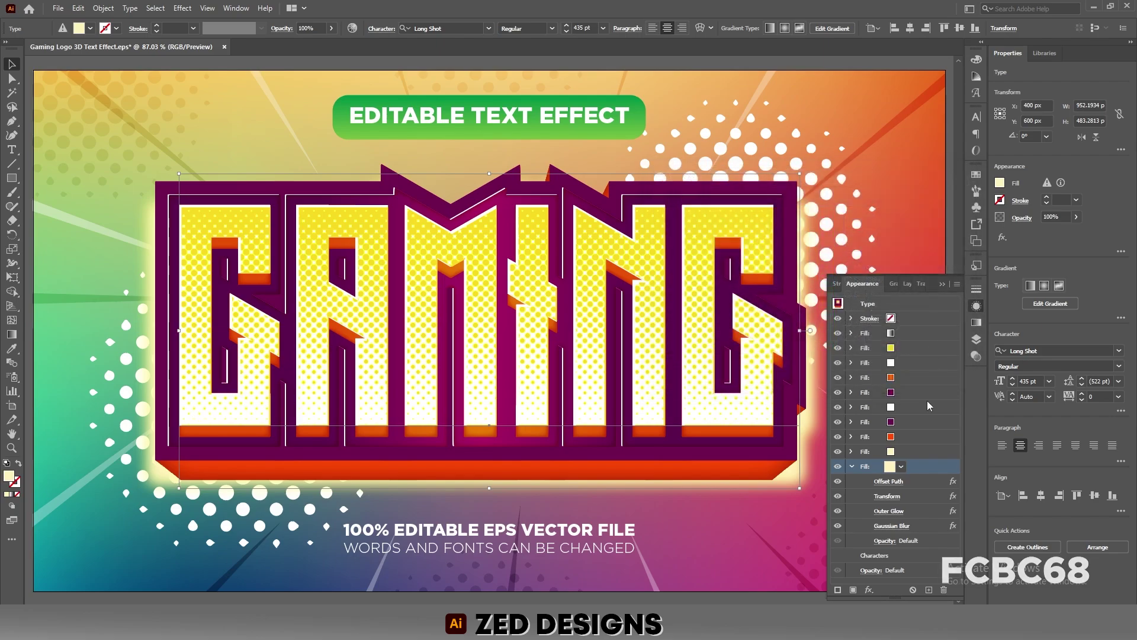
# Reduce the lower copy's Offset Path to 36 px
pyautogui.click(888, 482)
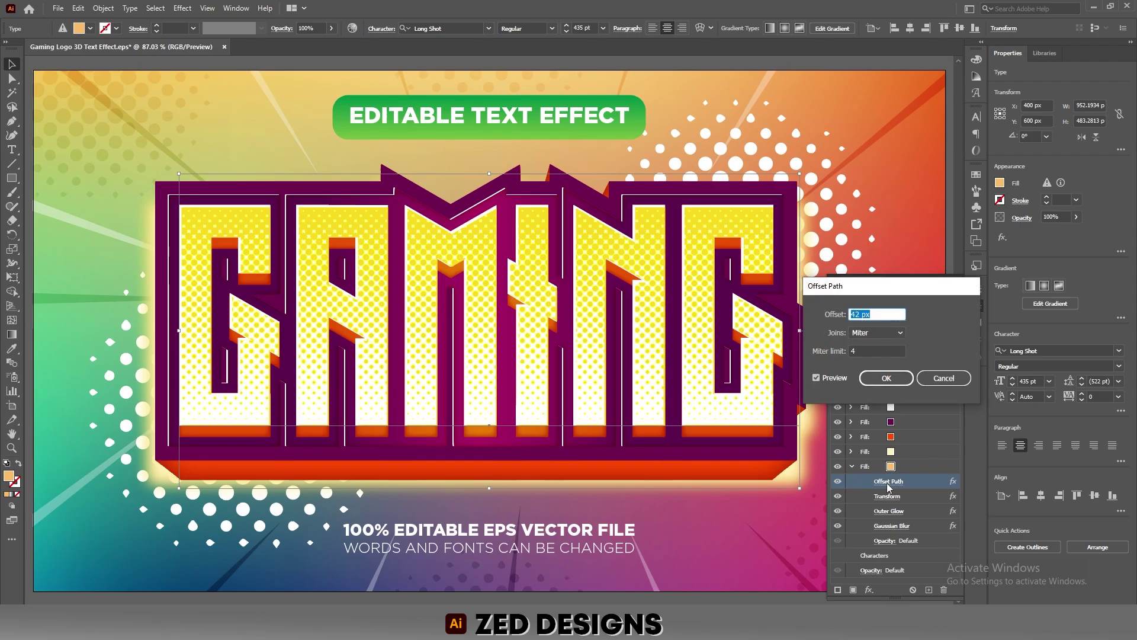
pyautogui.write('36')
pyautogui.press('Tab')
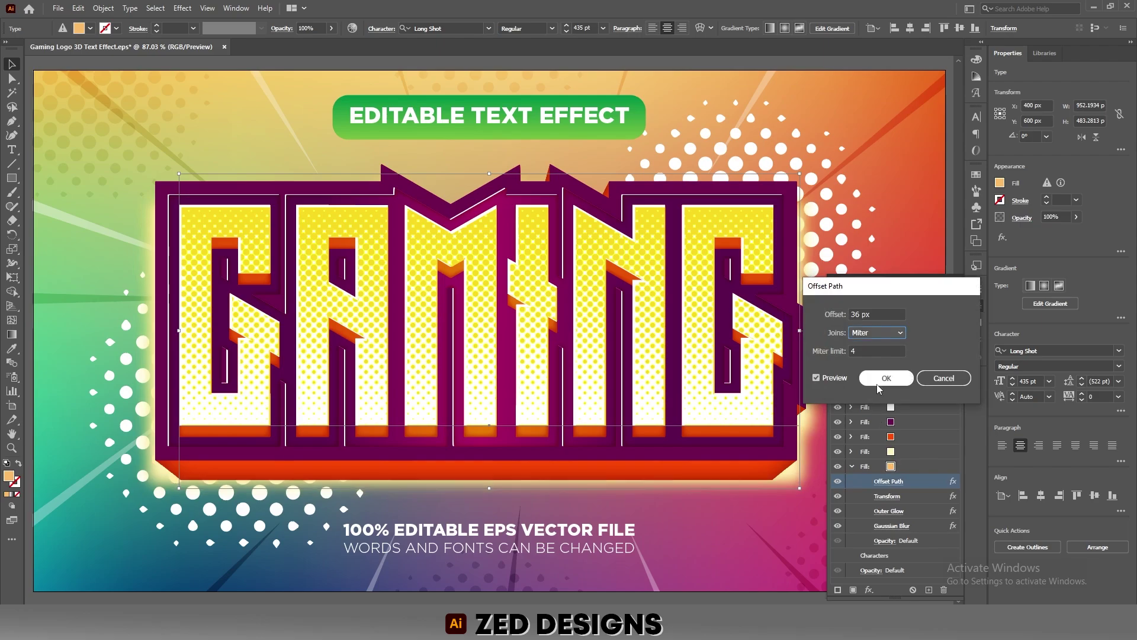
pyautogui.click(879, 384)
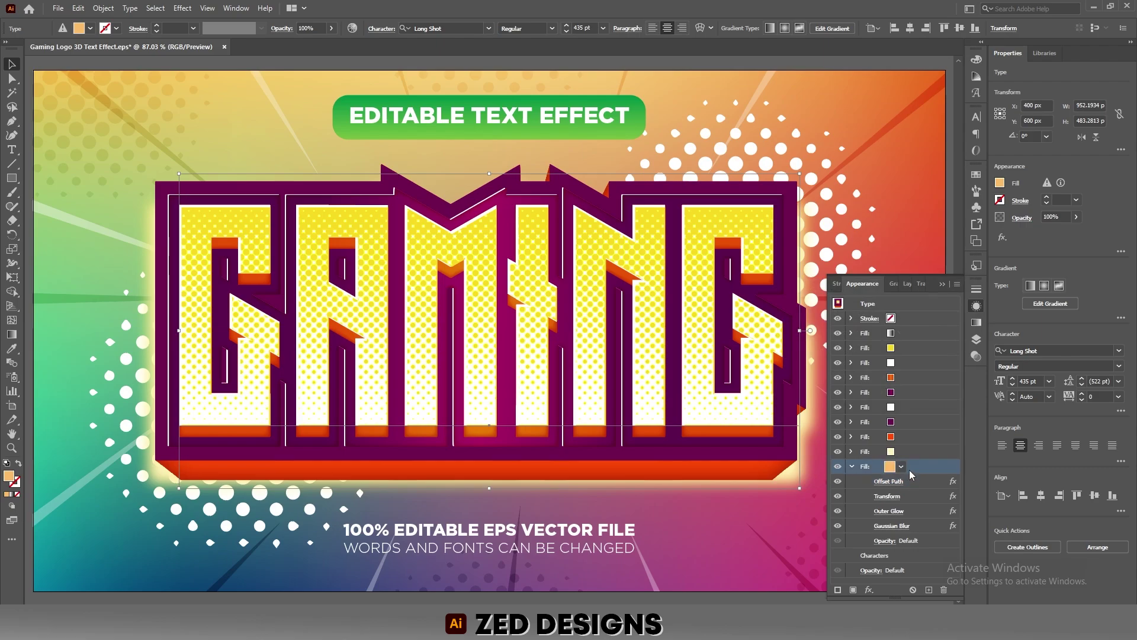
# Add a new Transform to the orange fill: 99.7% horizontal scale, 1 px down, 10 copies
pyautogui.click(870, 590)
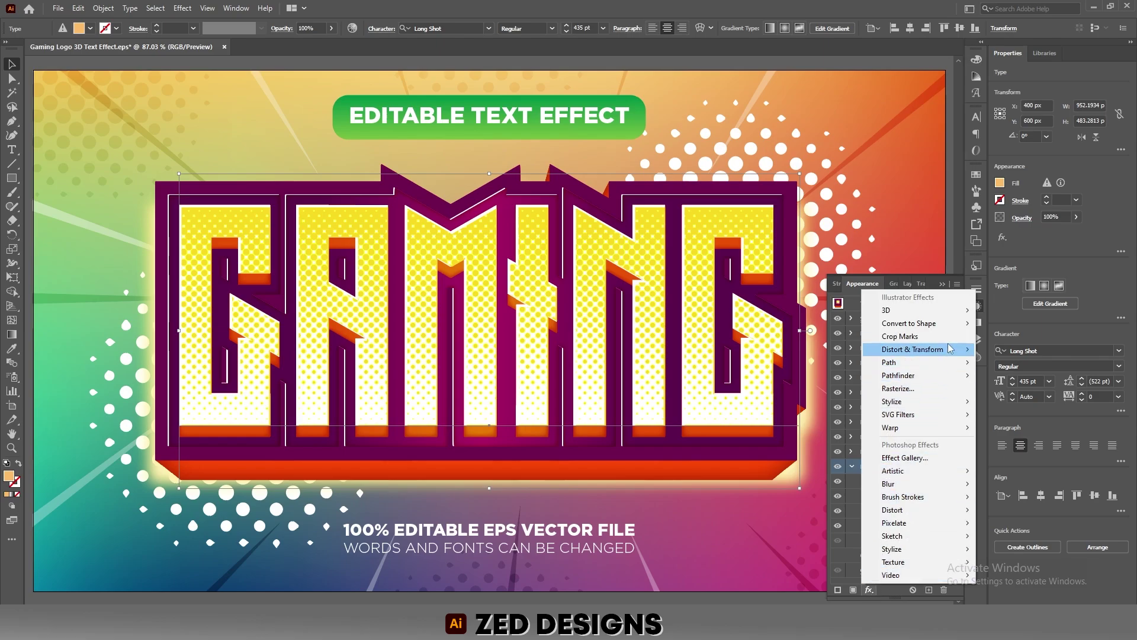
pyautogui.moveTo(950, 349)
pyautogui.click(1009, 389)
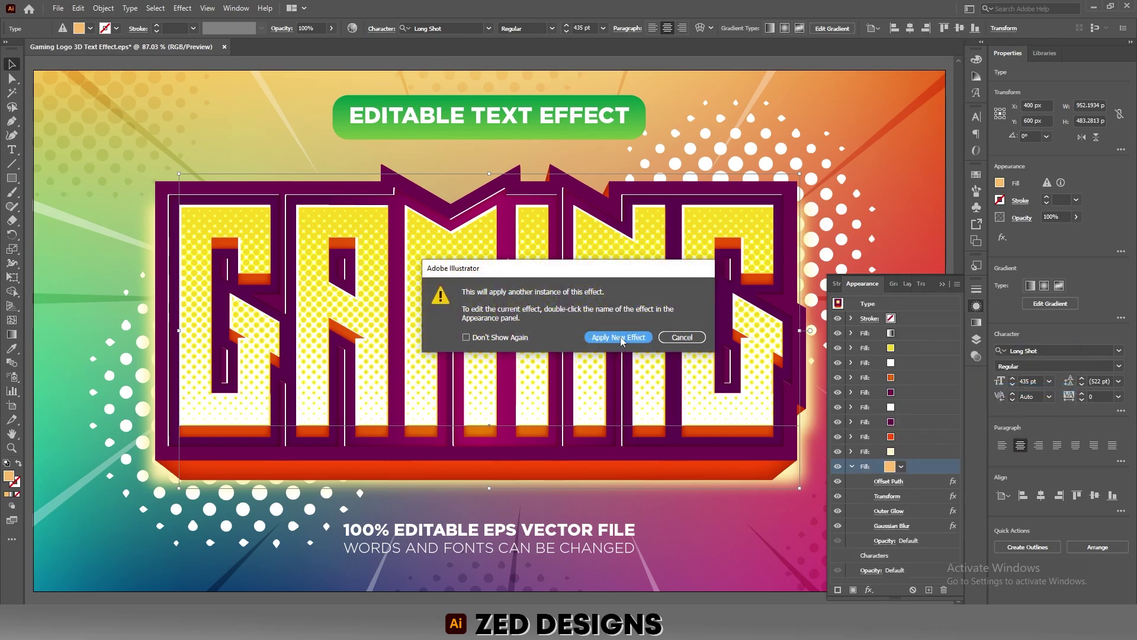
pyautogui.click(618, 337)
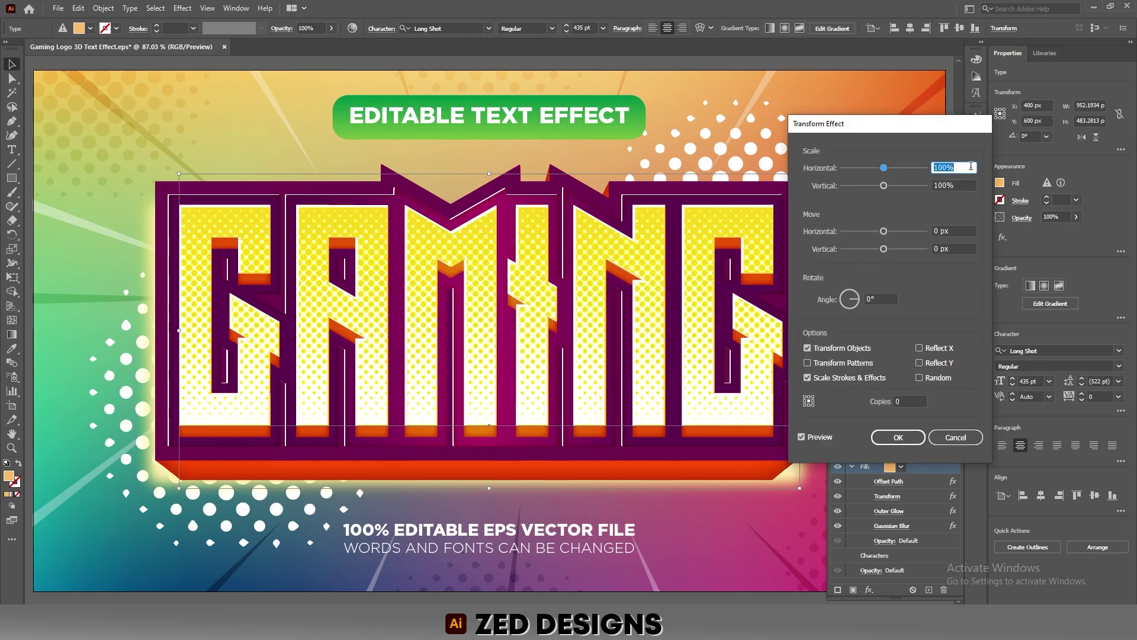
pyautogui.write('99.7')
pyautogui.press('Tab')
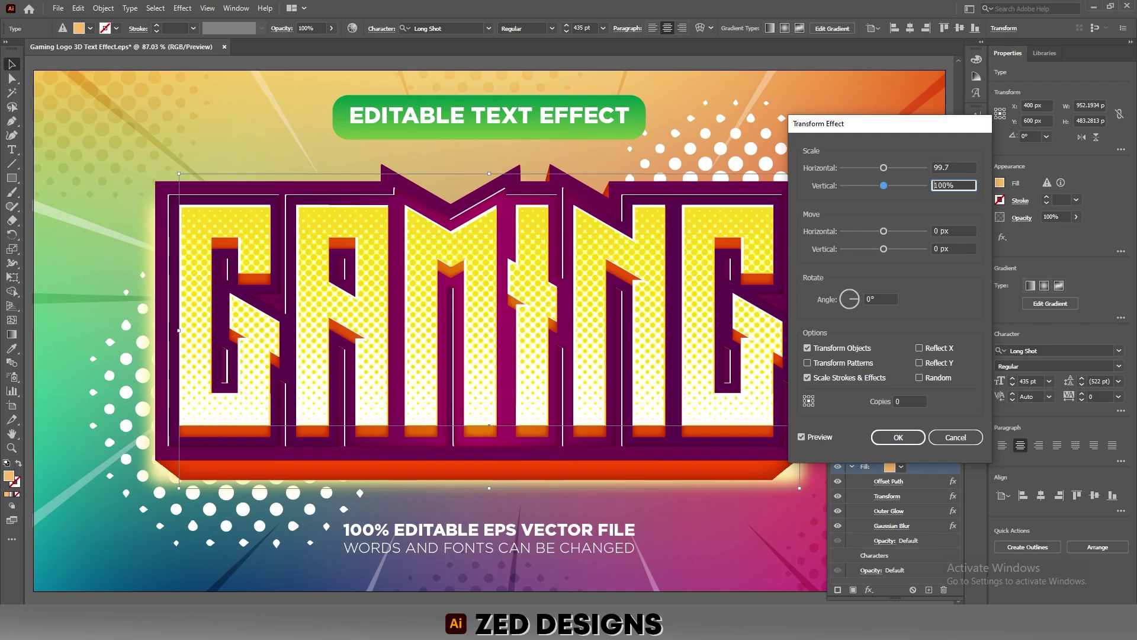
pyautogui.press('Tab')
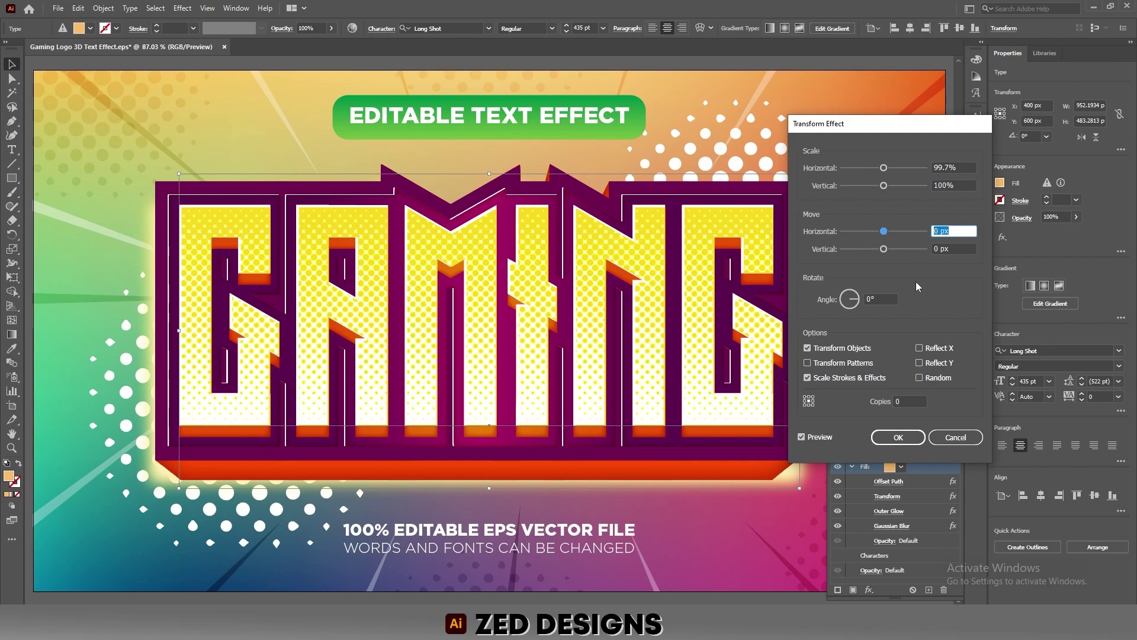
pyautogui.press('Tab')
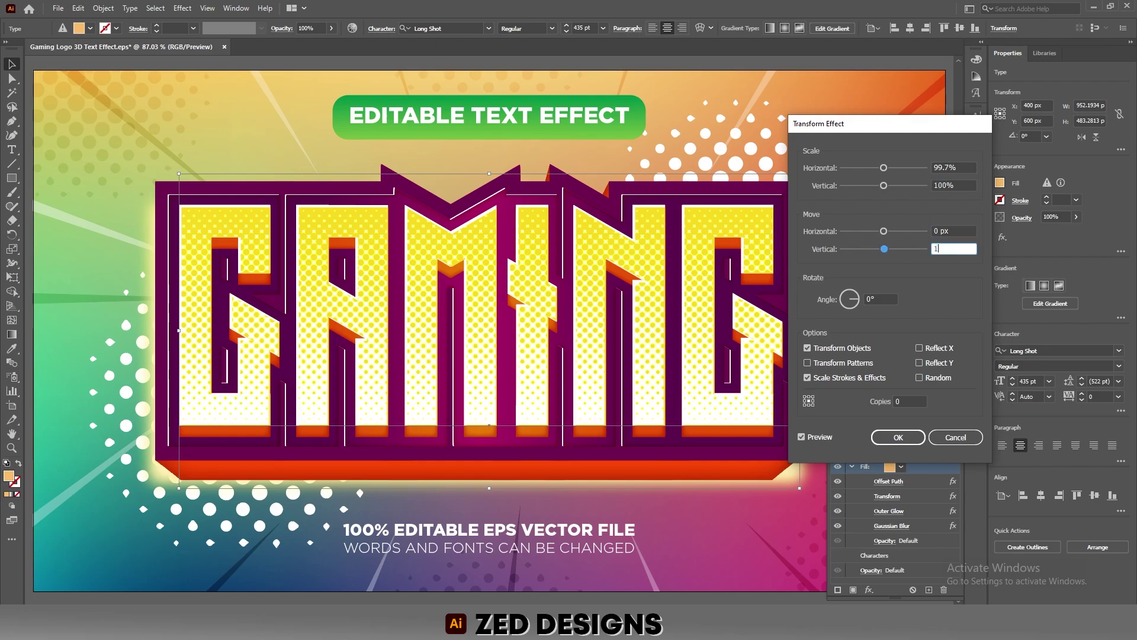
pyautogui.press('Tab')
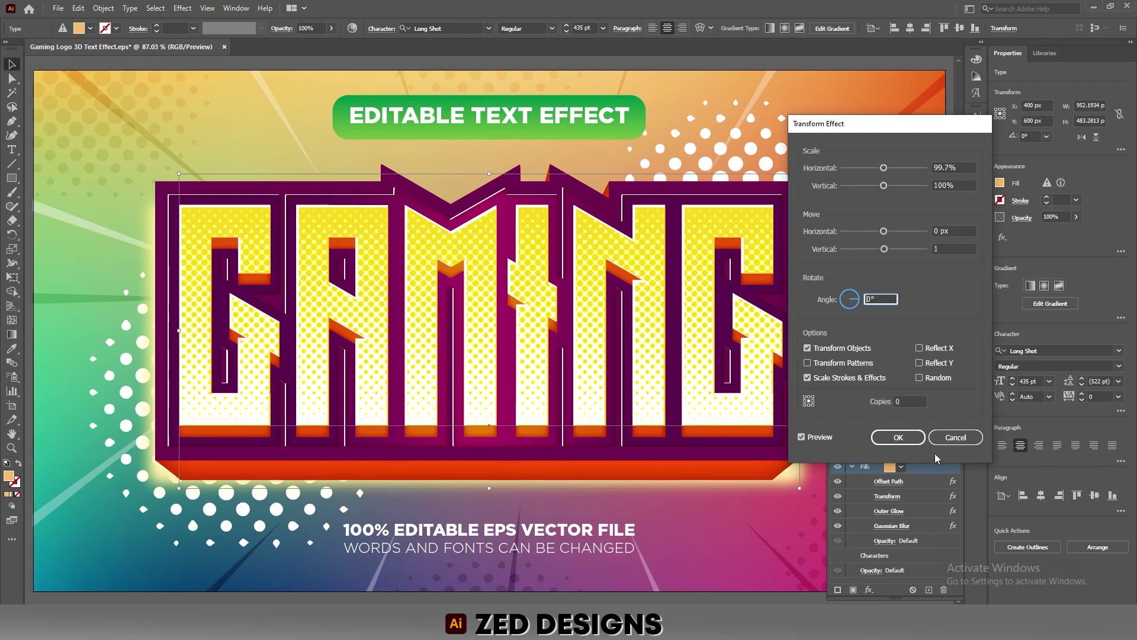
pyautogui.click(906, 401)
pyautogui.write('10')
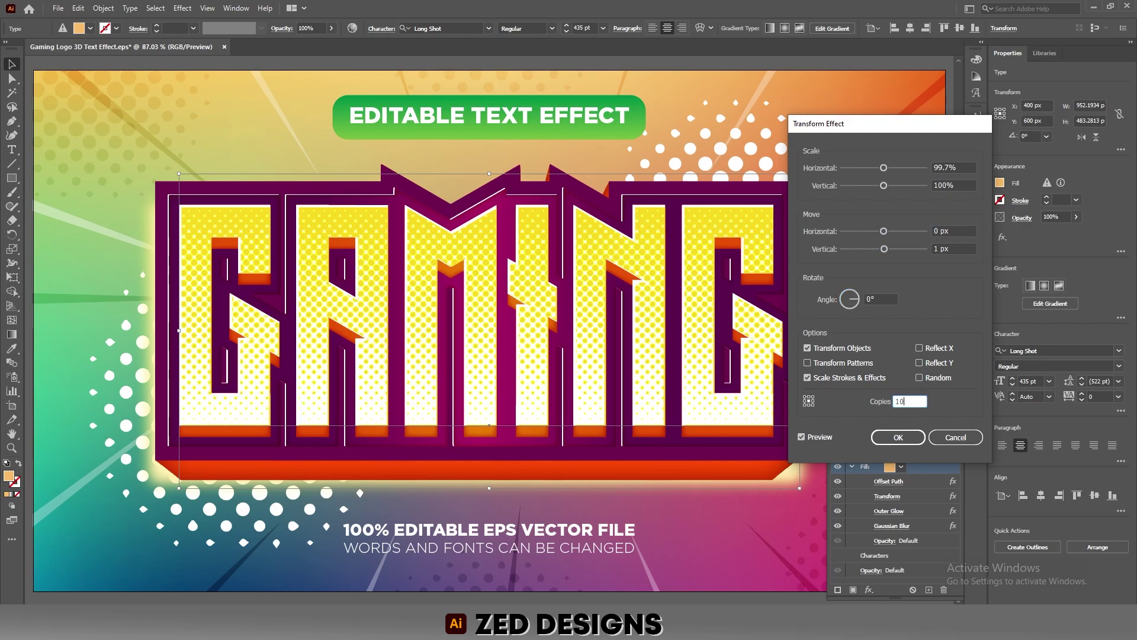
pyautogui.press('Tab')
pyautogui.click(896, 438)
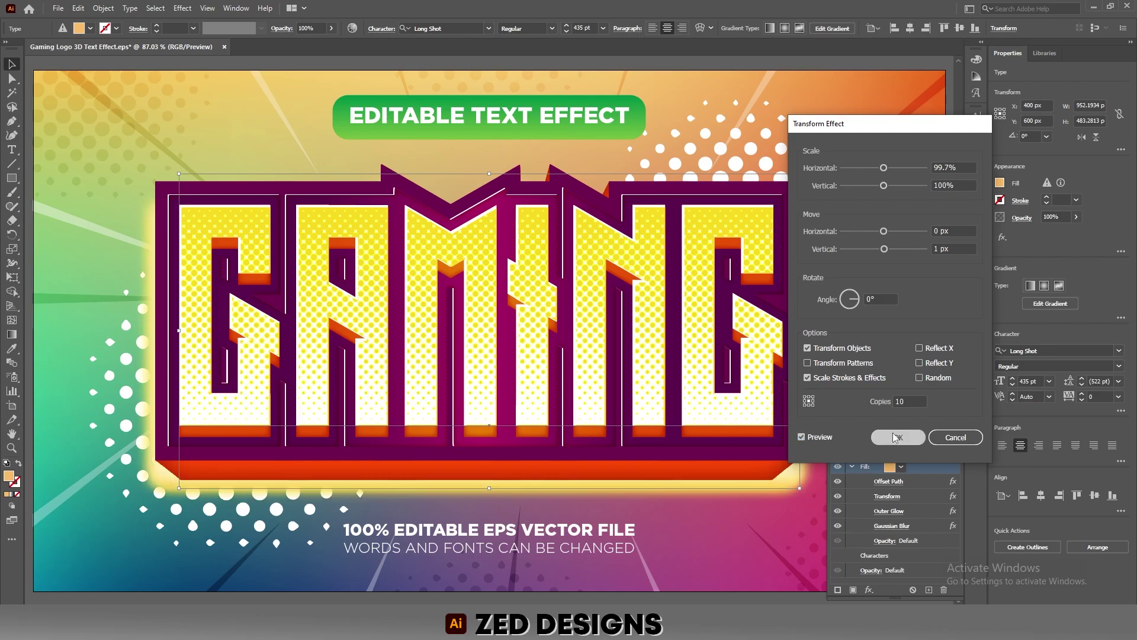
pyautogui.click(852, 466)
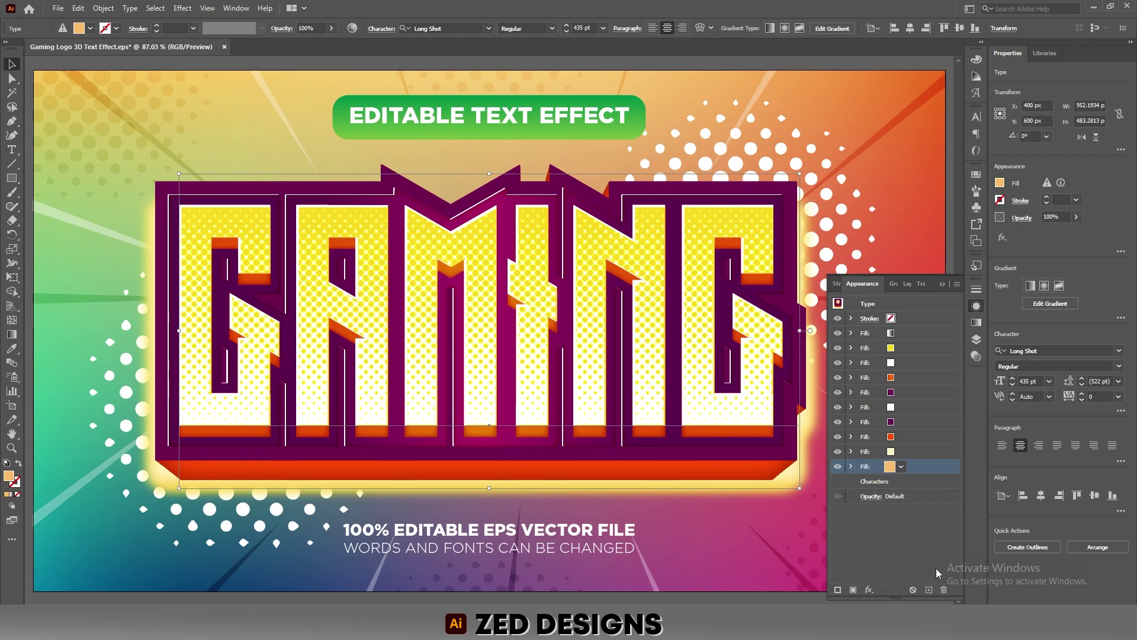
# Duplicate the orange fill and strip the copy's Outer Glow and Gaussian Blur
pyautogui.click(930, 589)
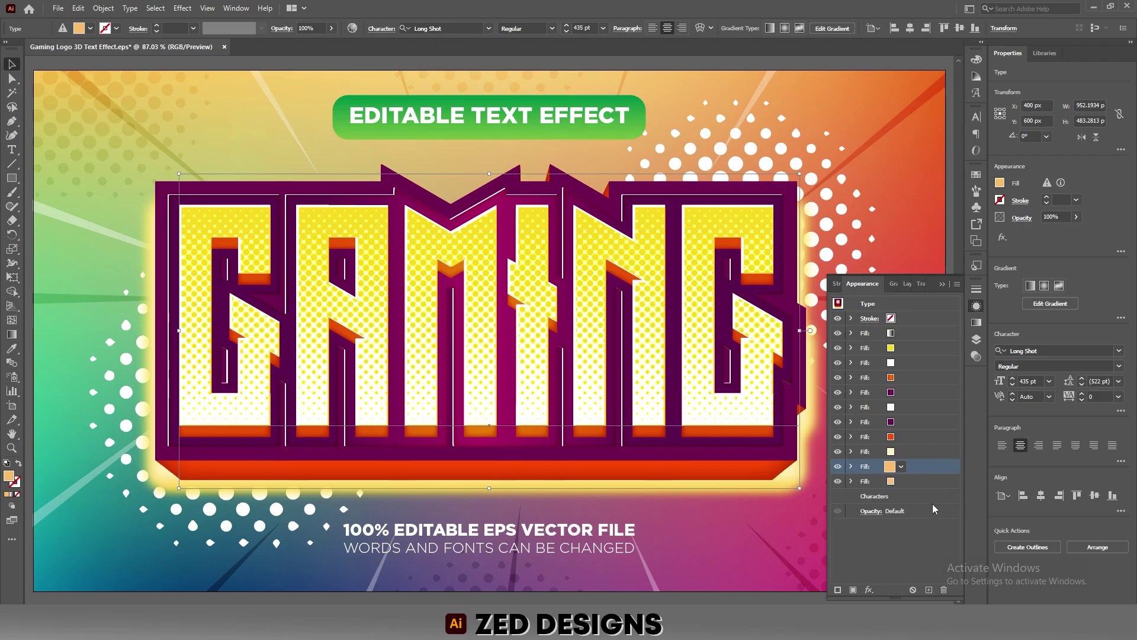
pyautogui.click(905, 481)
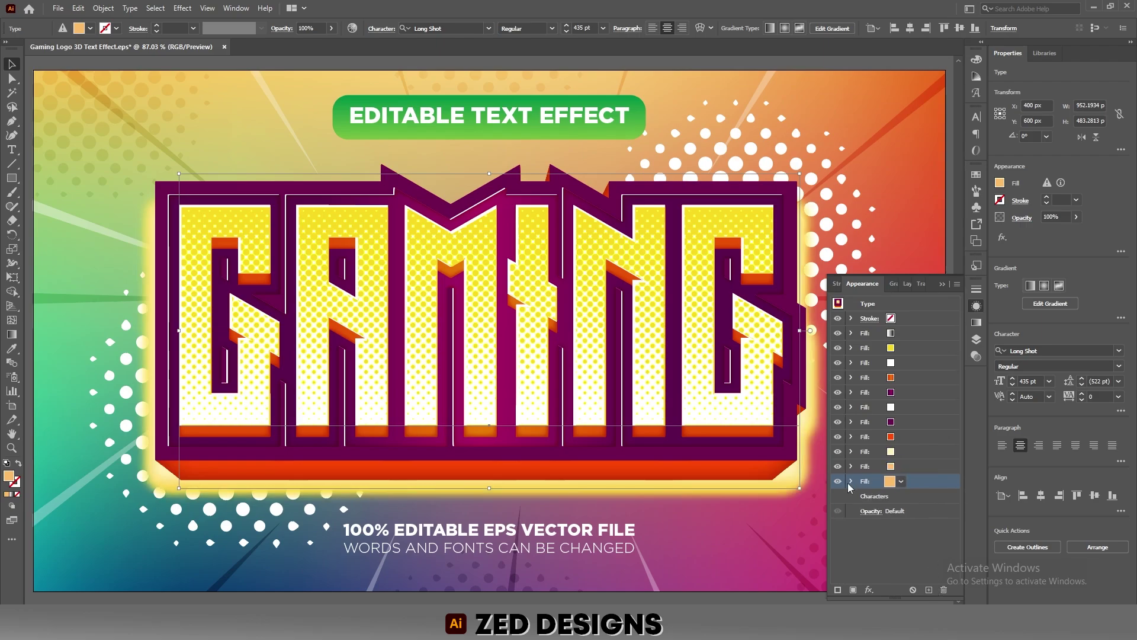
pyautogui.click(851, 480)
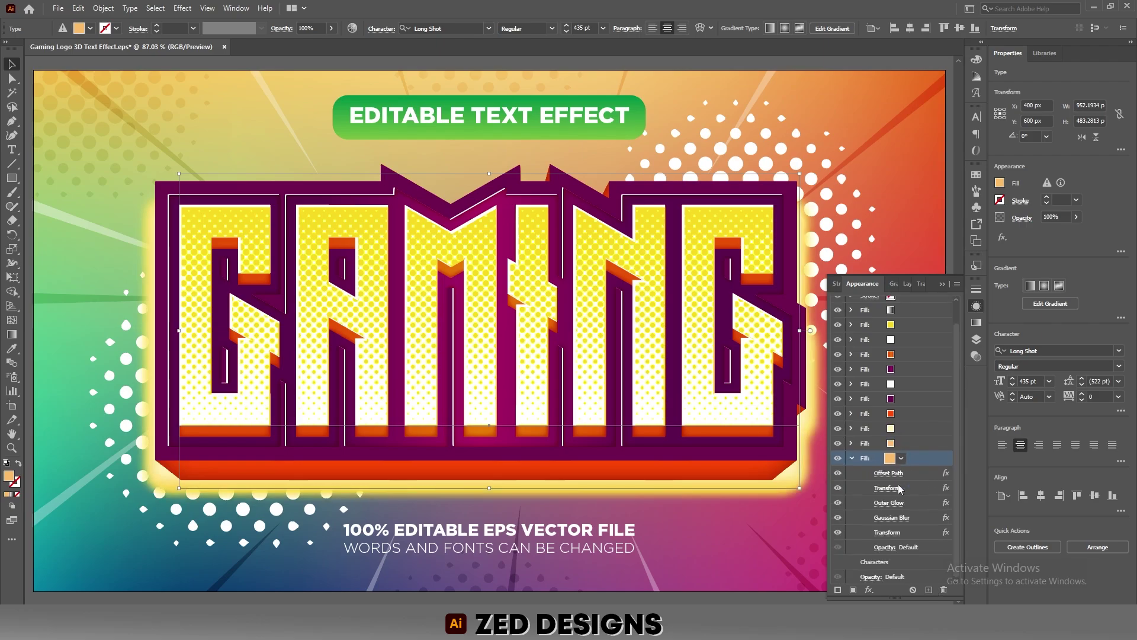
pyautogui.click(922, 505)
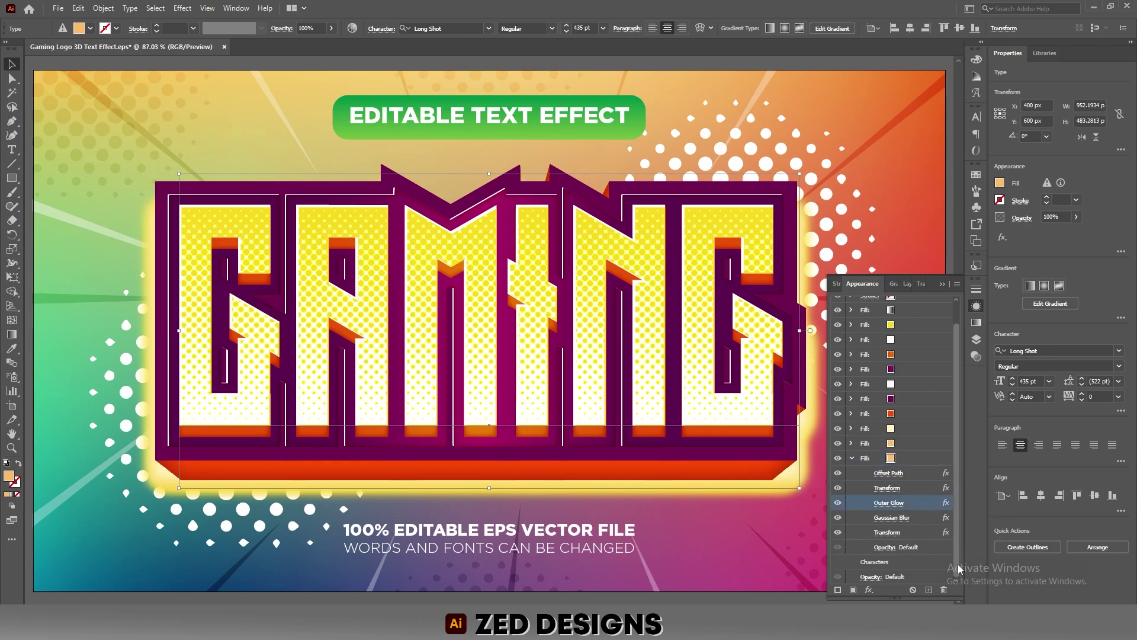
pyautogui.click(945, 590)
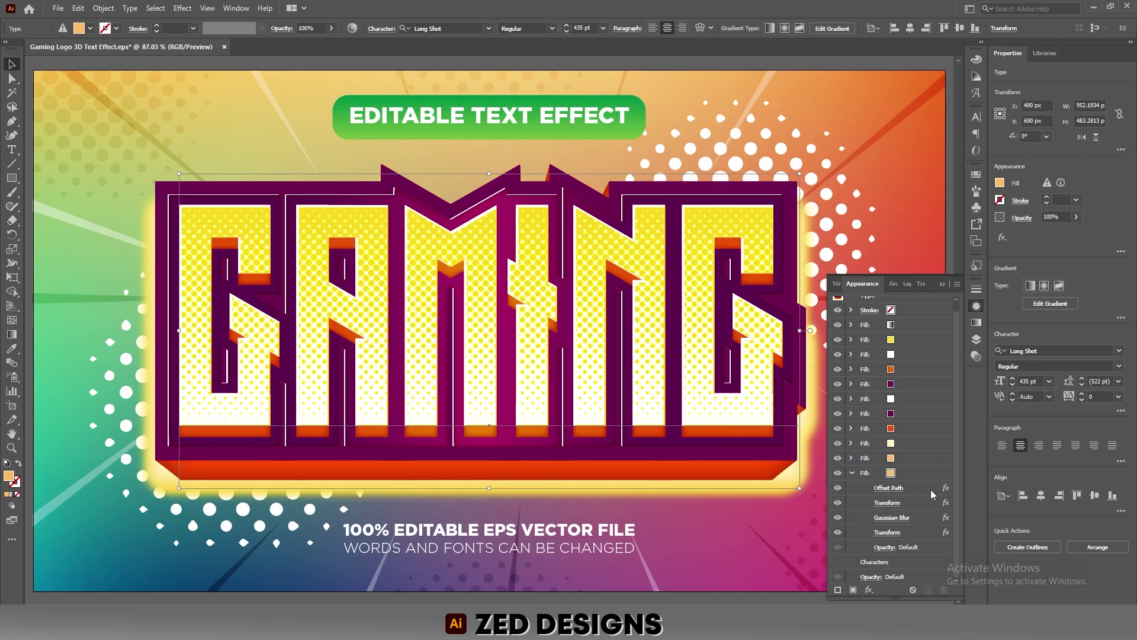
pyautogui.click(922, 518)
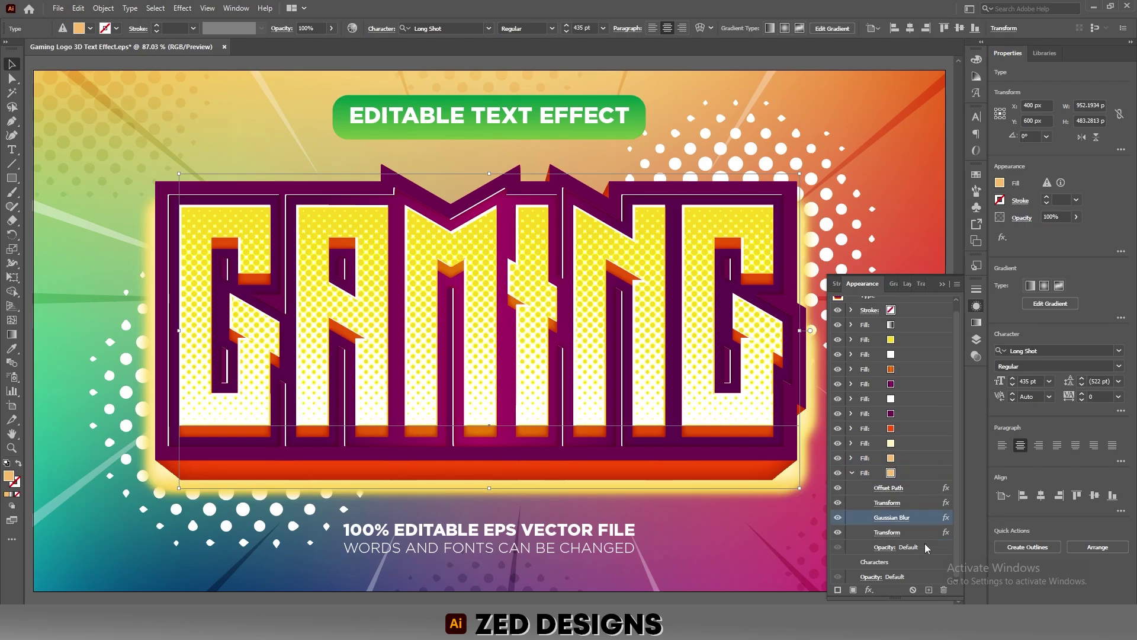
pyautogui.click(943, 590)
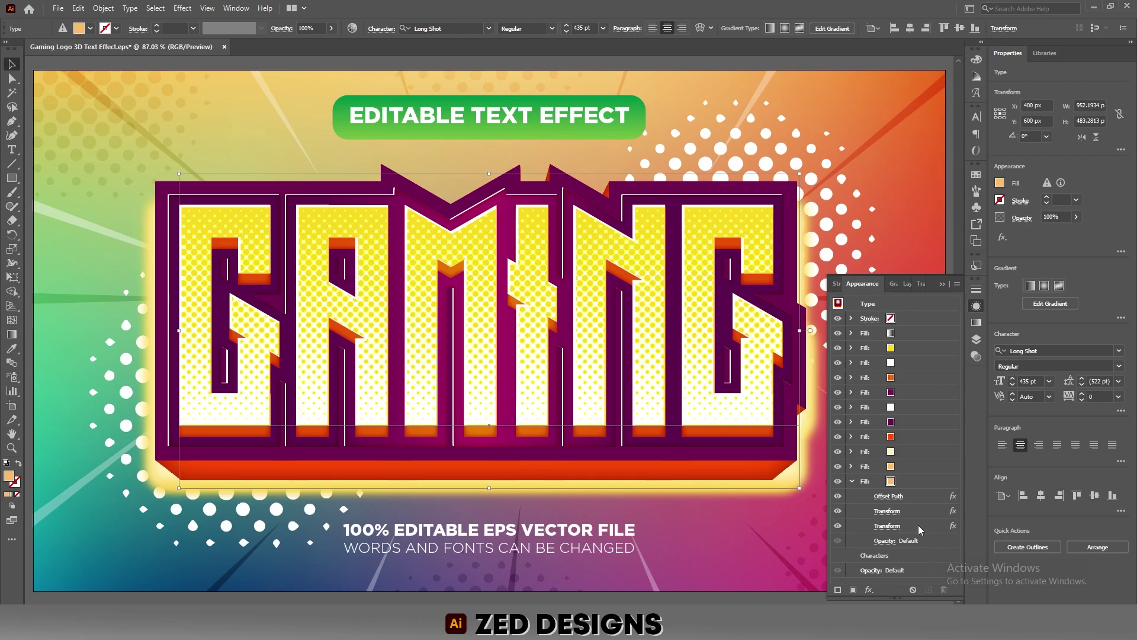
# Raise the duplicate's last Transform effect to 40 copies
pyautogui.click(887, 526)
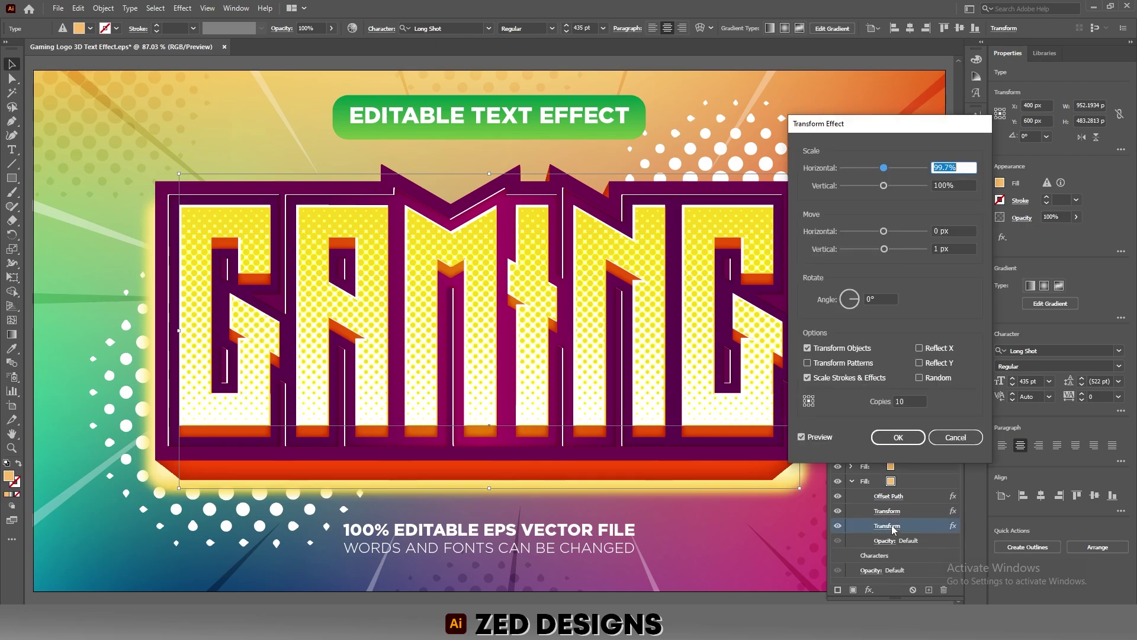
pyautogui.doubleClick(916, 400)
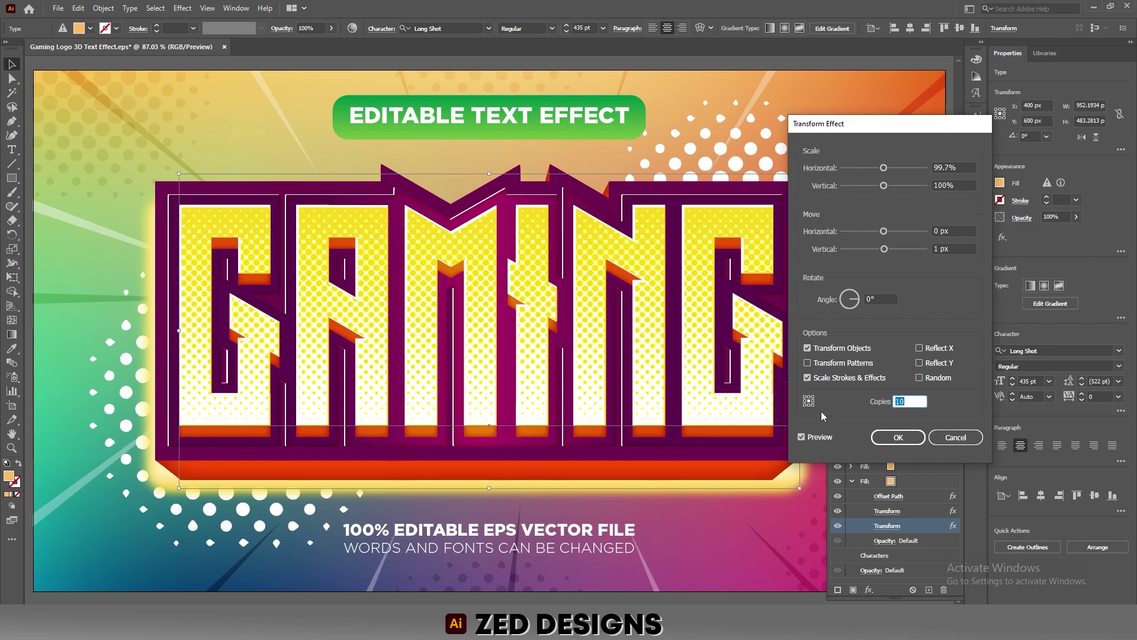
pyautogui.write('40')
pyautogui.click(899, 438)
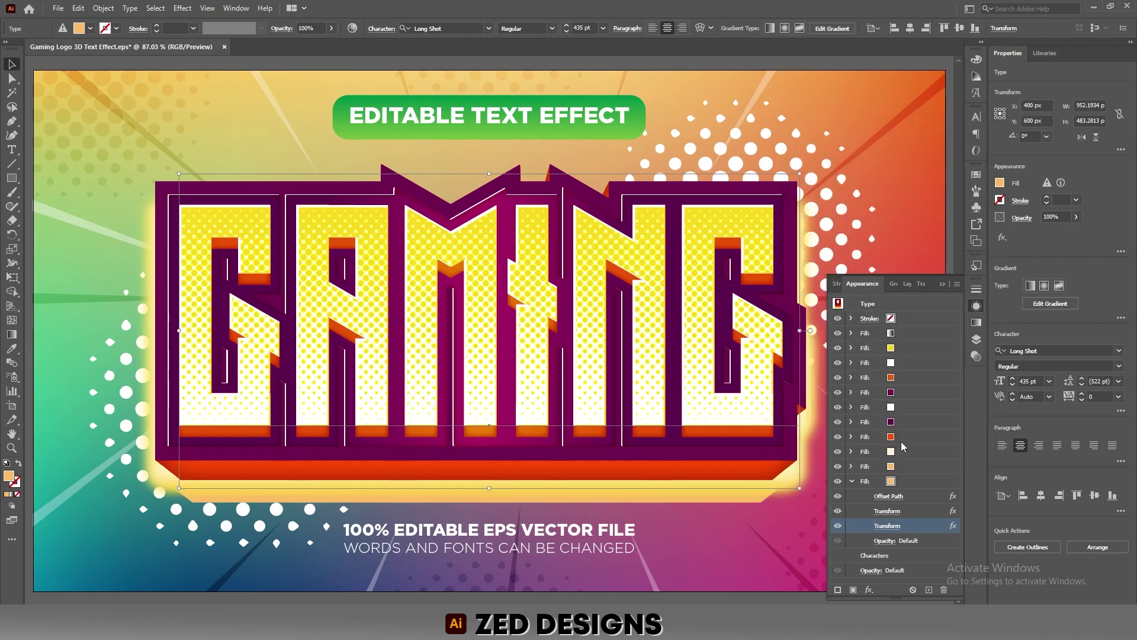
pyautogui.click(908, 483)
pyautogui.click(851, 483)
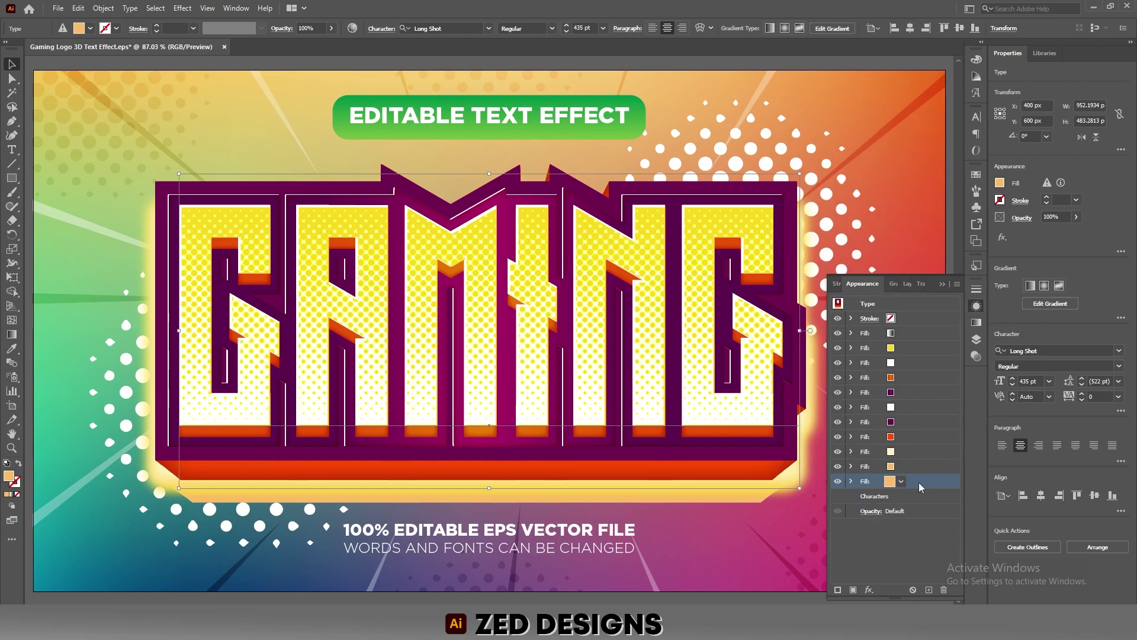
# Apply the White, Black gradient to the fill and set its left stop to pink FF339A
pyautogui.click(976, 322)
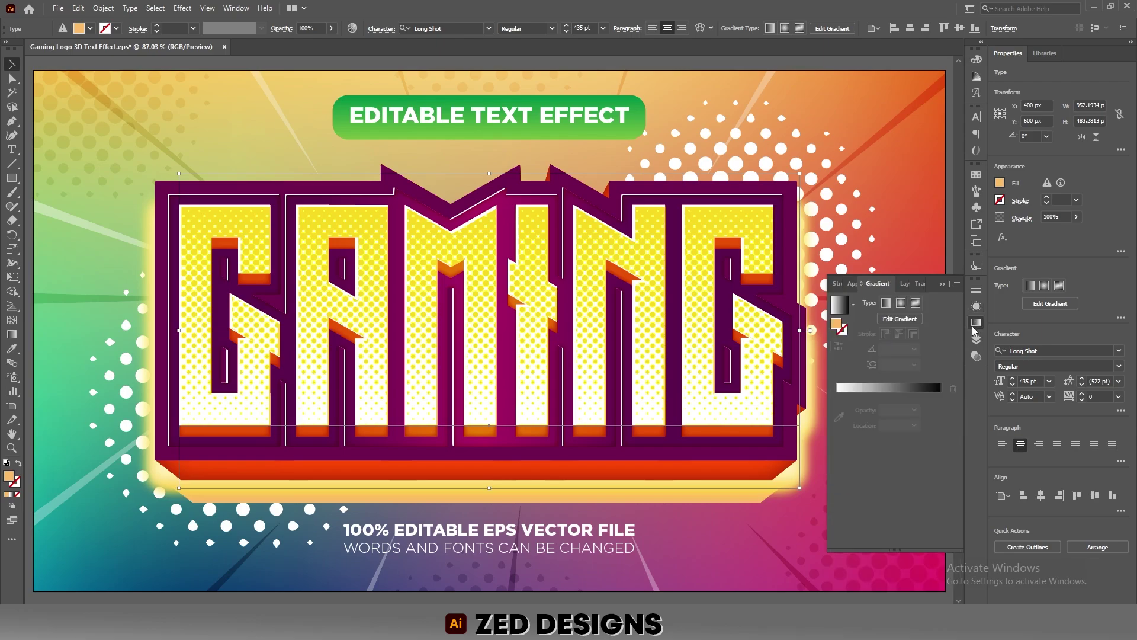
pyautogui.click(853, 304)
pyautogui.click(823, 337)
pyautogui.click(837, 395)
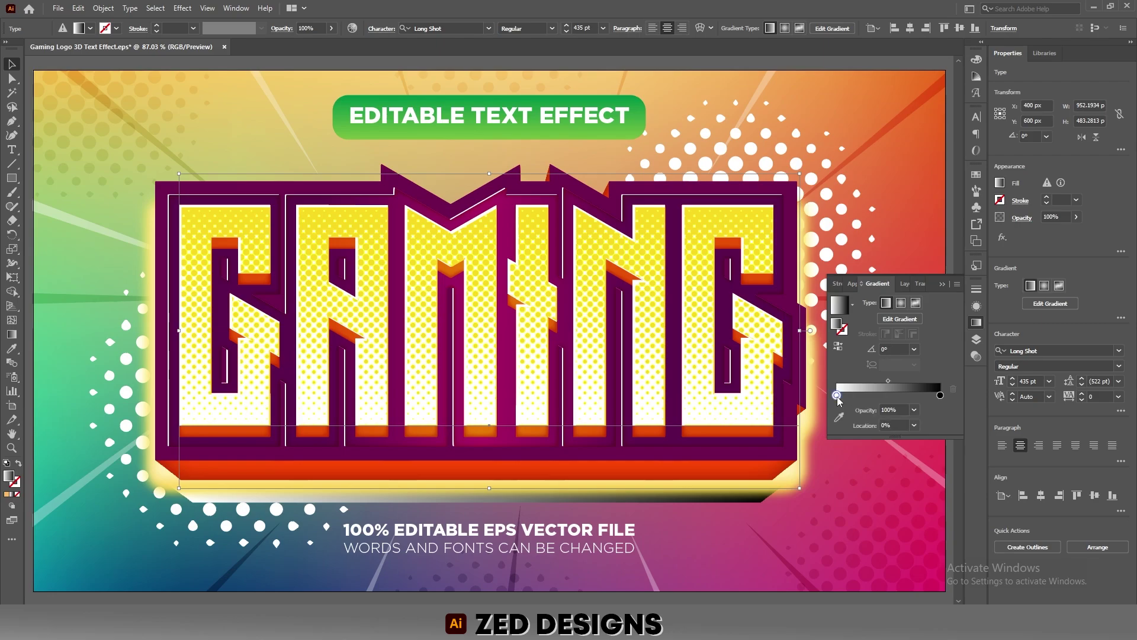
pyautogui.doubleClick(837, 395)
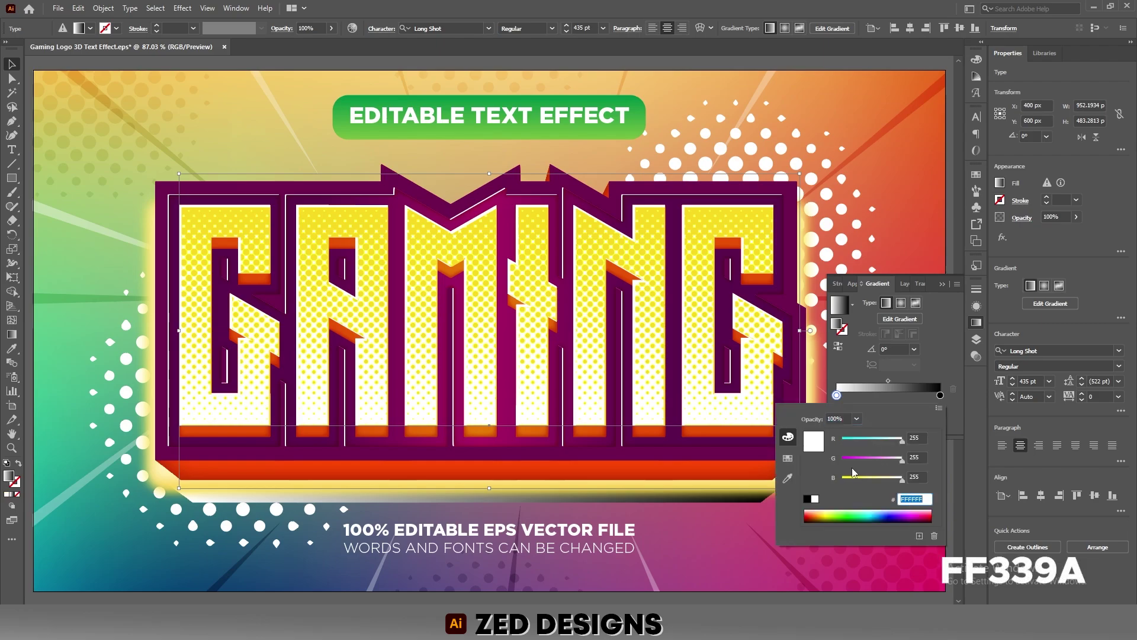
pyautogui.write('FF339A')
pyautogui.press('Tab')
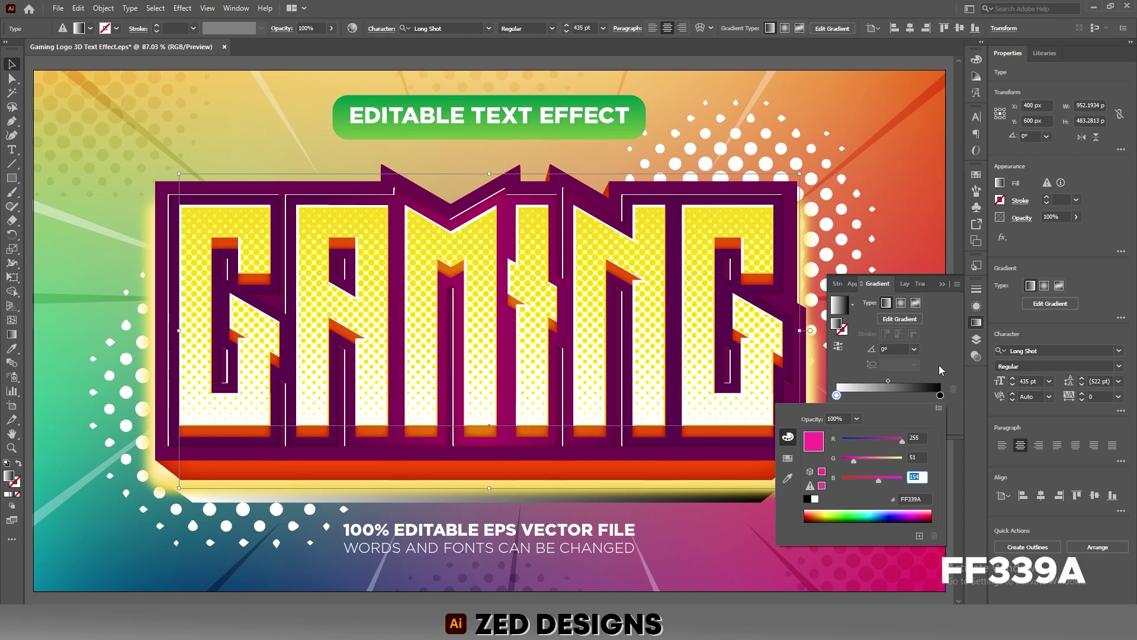
pyautogui.click(939, 365)
# Set the gradient's right stop to dark purple 5E044F
pyautogui.click(940, 395)
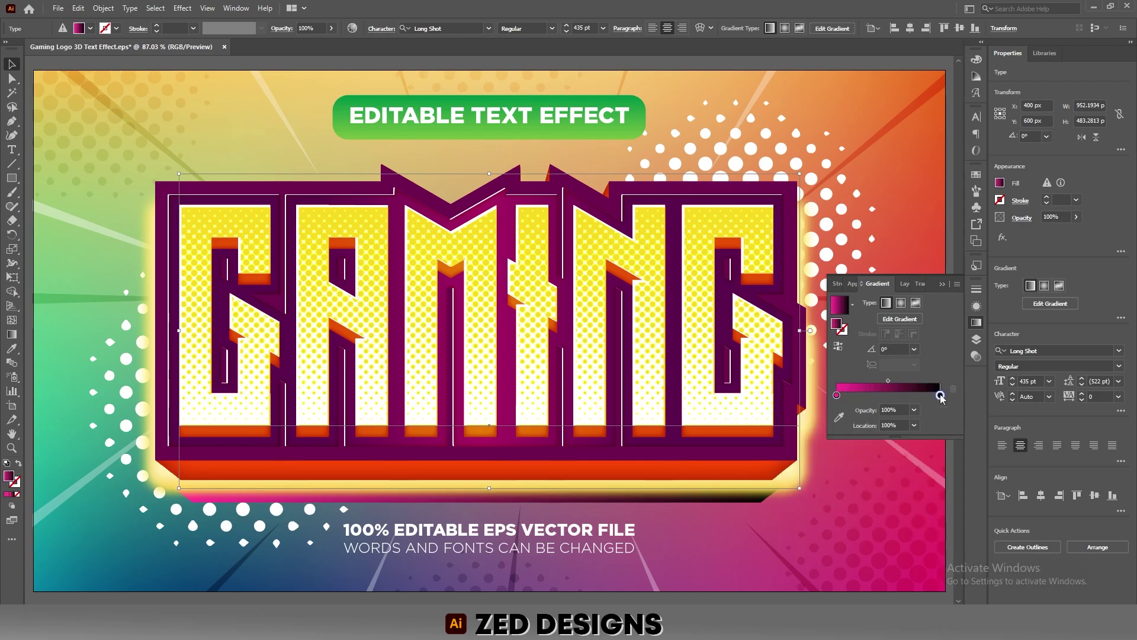
pyautogui.doubleClick(941, 396)
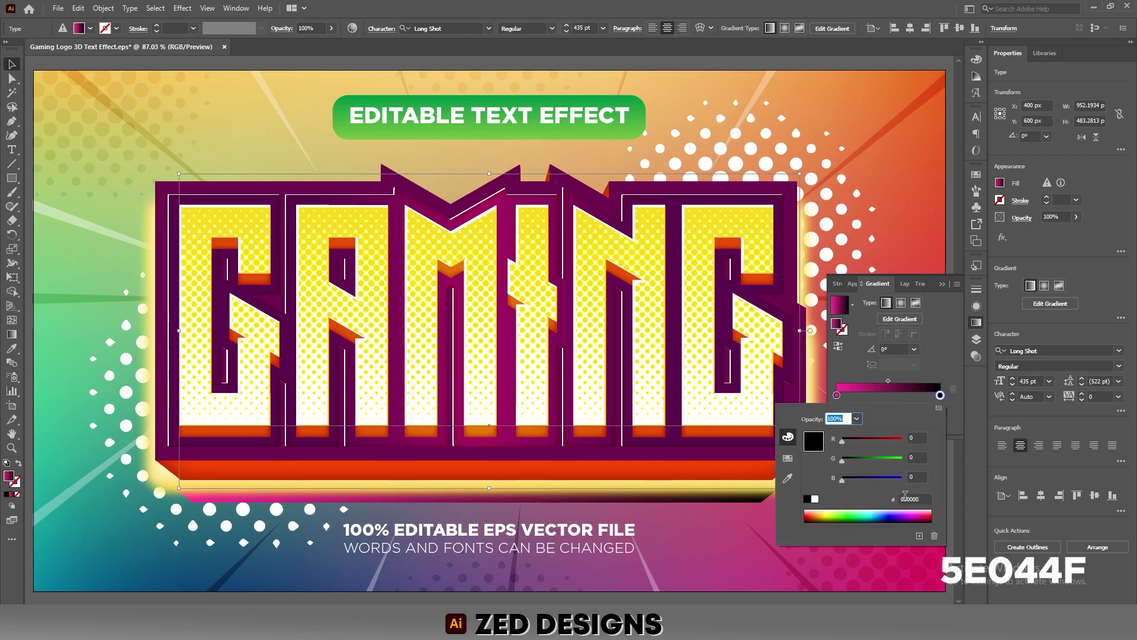
pyautogui.write('5E044F')
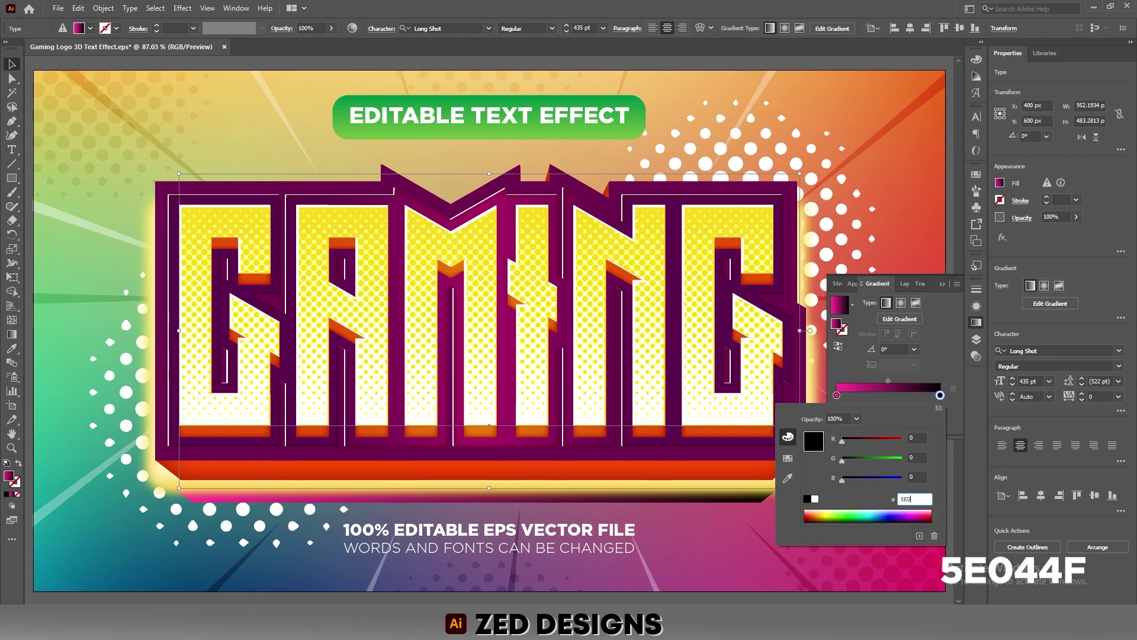
pyautogui.click(917, 477)
pyautogui.click(940, 367)
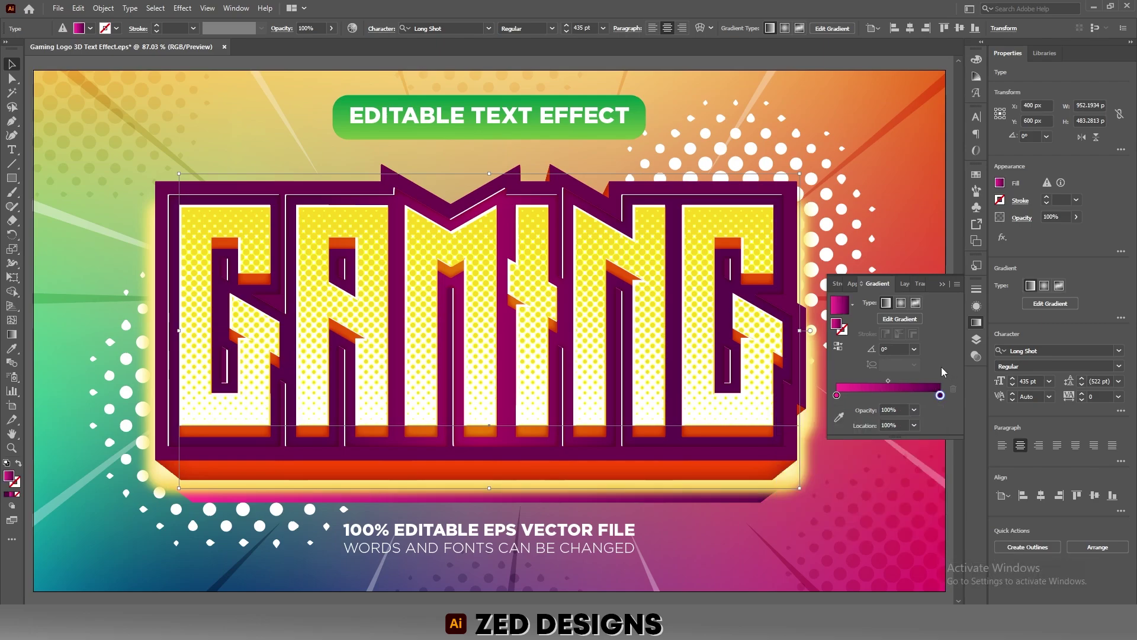
pyautogui.click(976, 308)
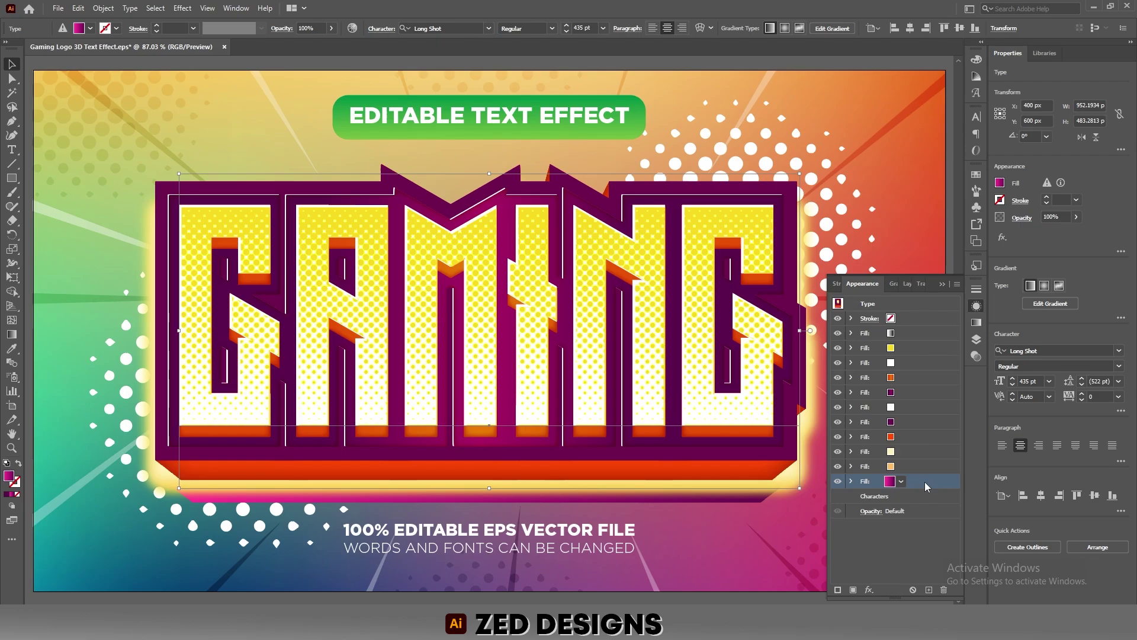
# Add an Inner Glow in blue 0202BF, Normal mode, 40% opacity, 25 px blur
pyautogui.click(868, 589)
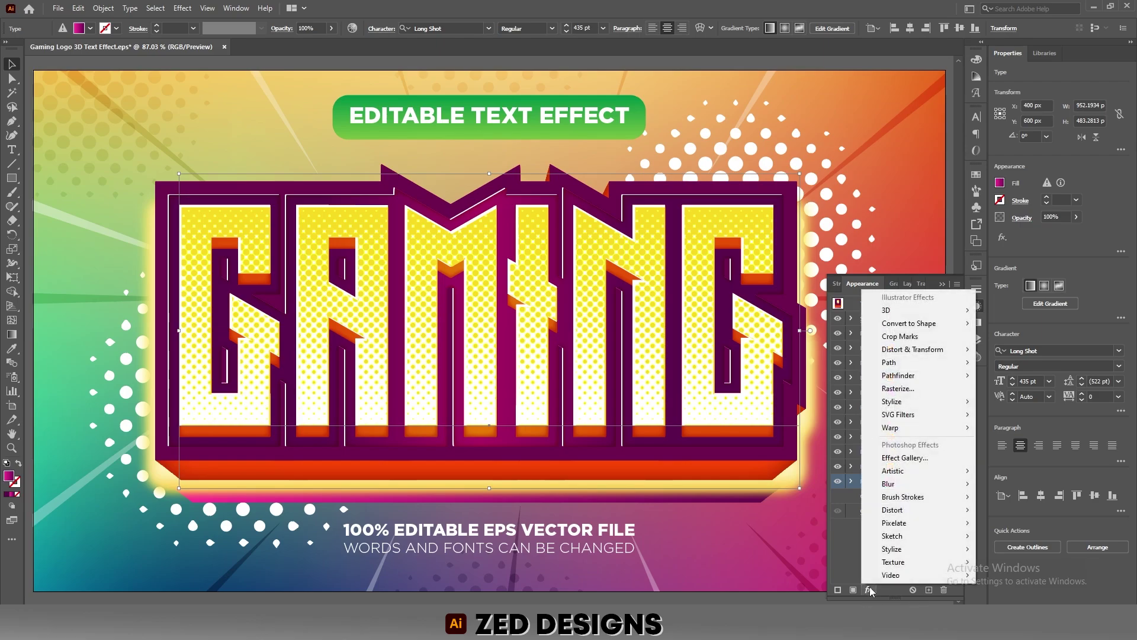
pyautogui.moveTo(920, 408)
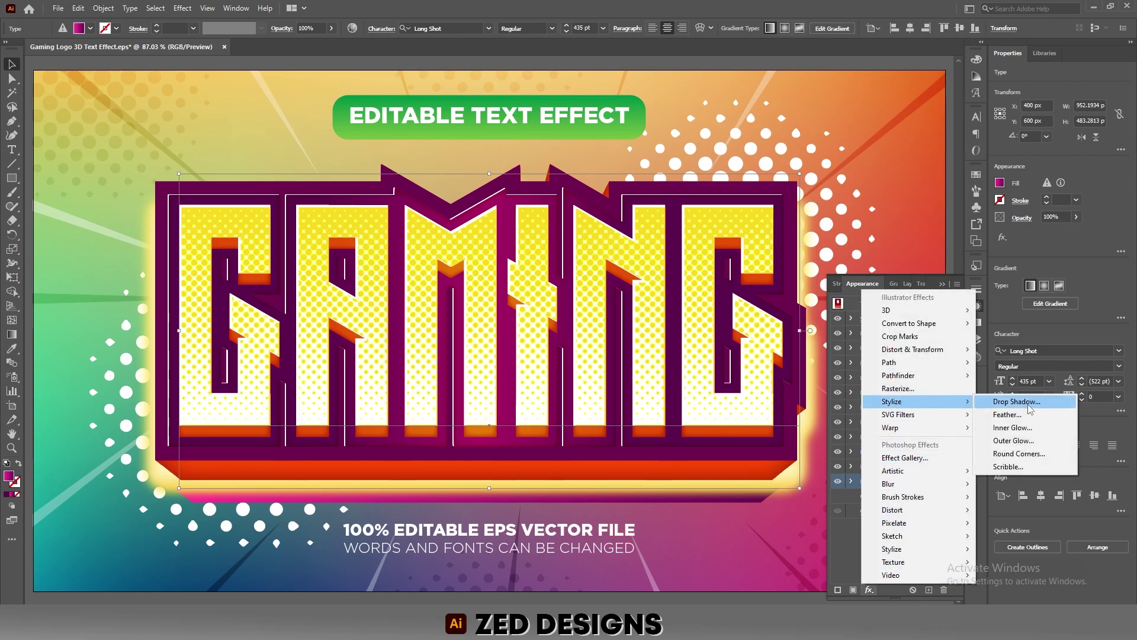
pyautogui.click(1007, 429)
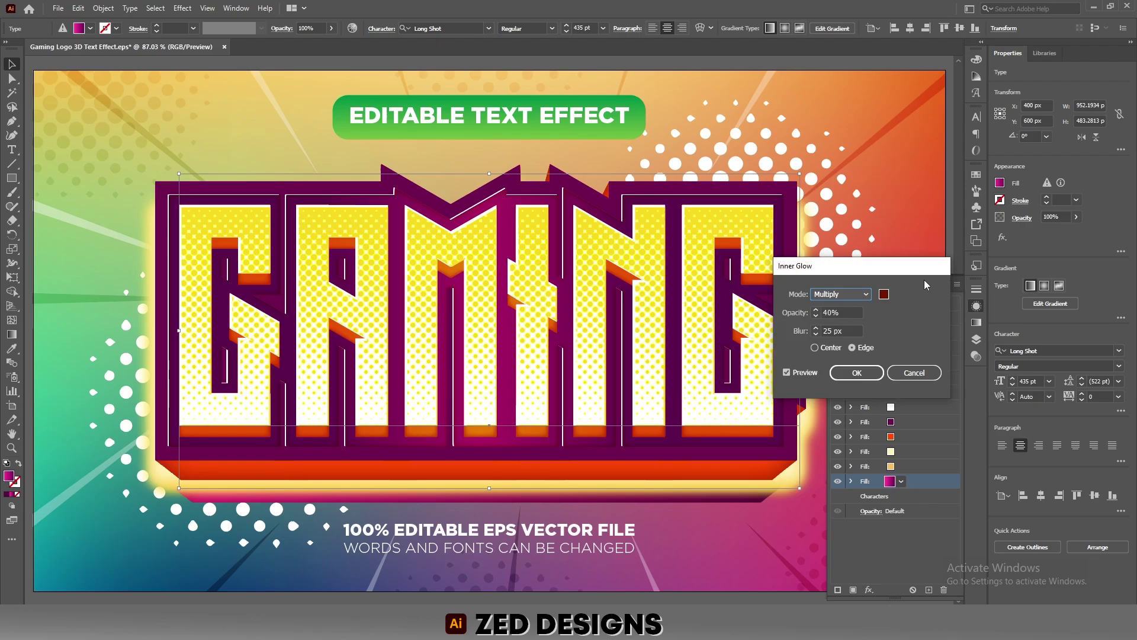
pyautogui.click(884, 294)
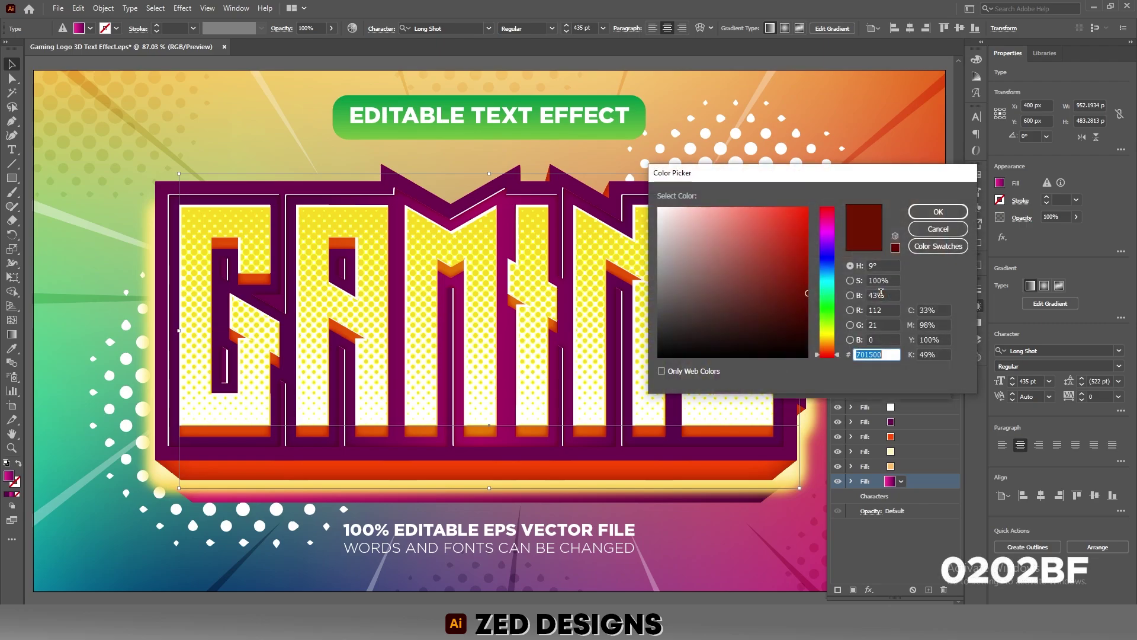
pyautogui.write('0202BF')
pyautogui.press('Tab')
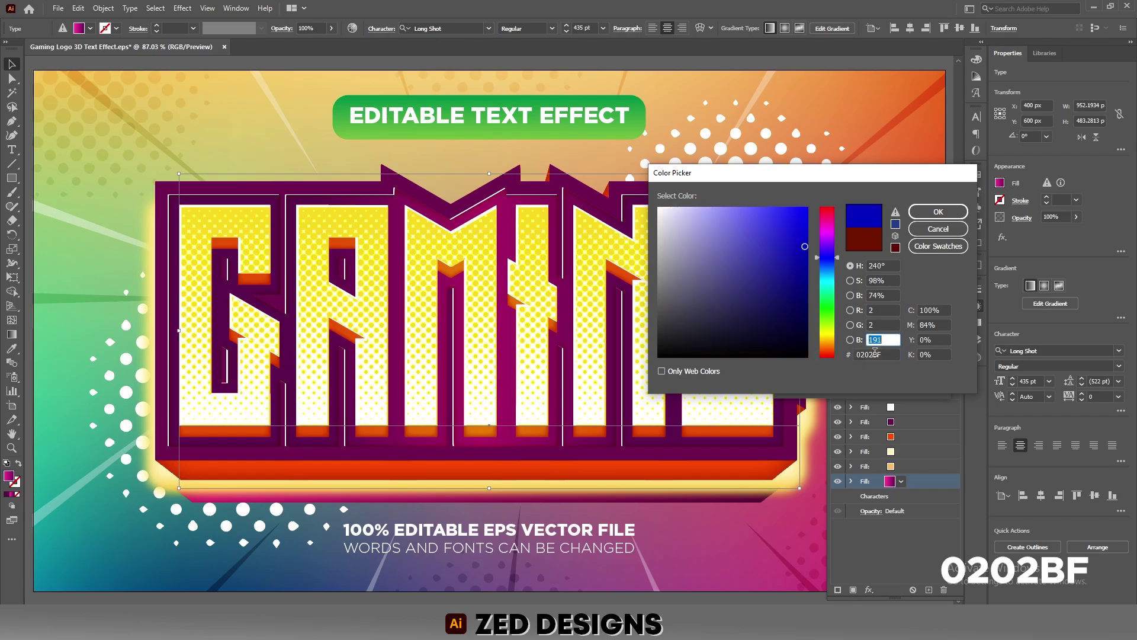
pyautogui.click(935, 211)
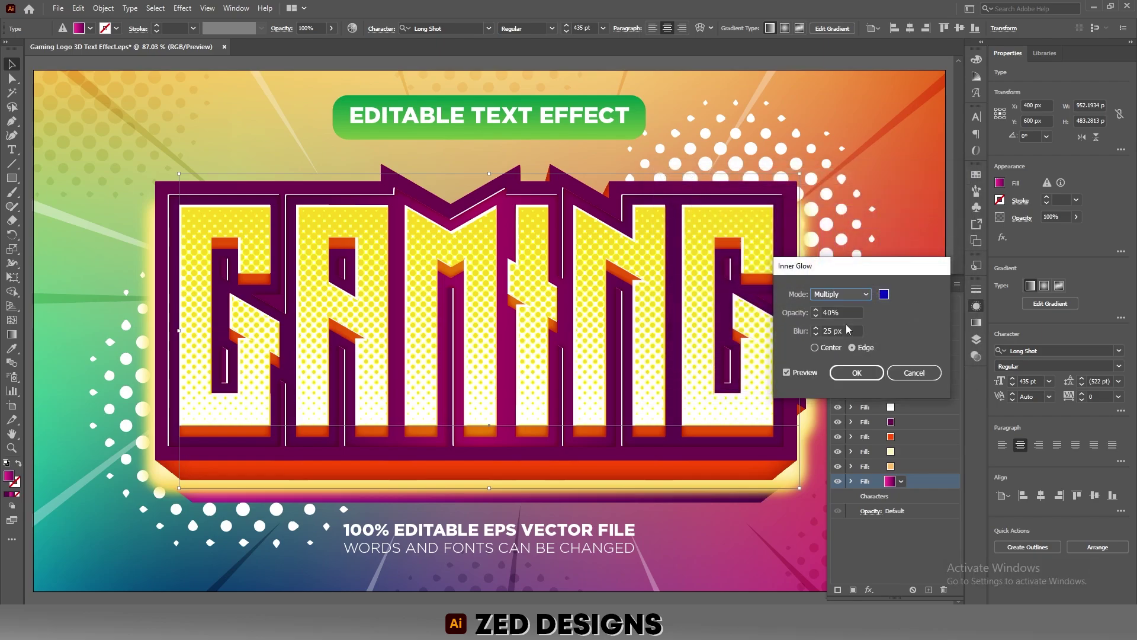
pyautogui.click(791, 314)
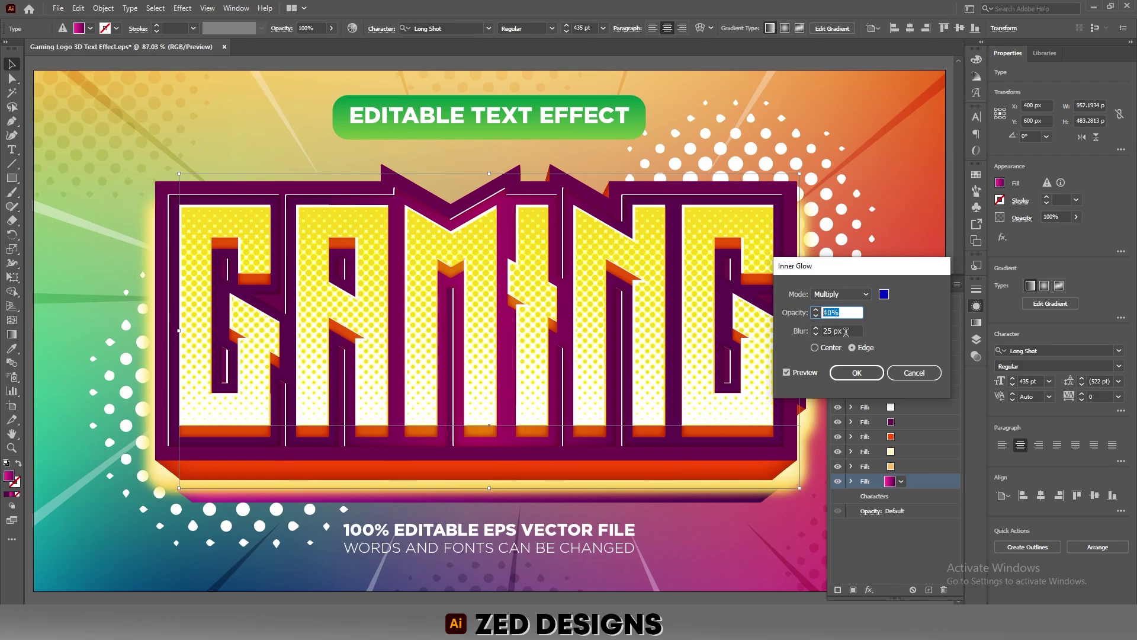
pyautogui.press('Tab')
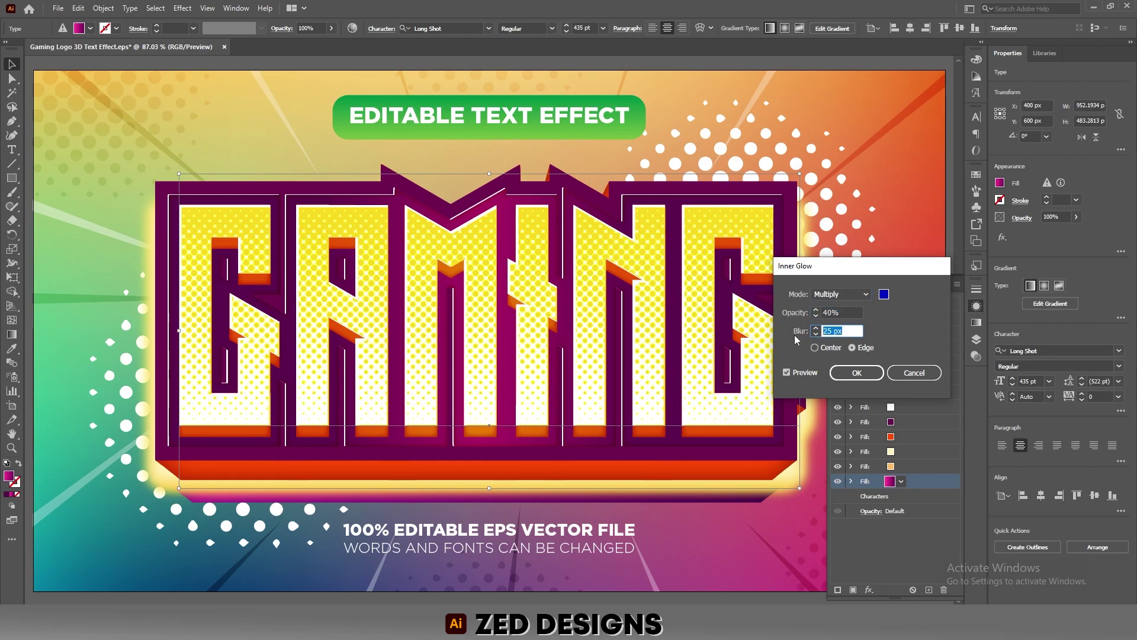
pyautogui.click(842, 294)
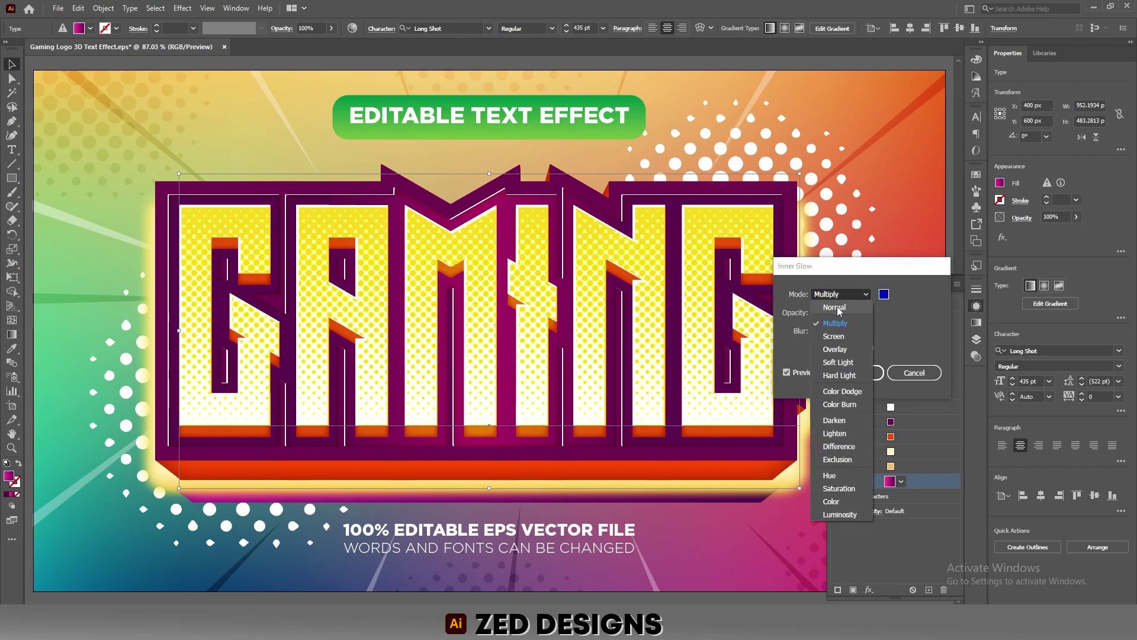
pyautogui.click(887, 327)
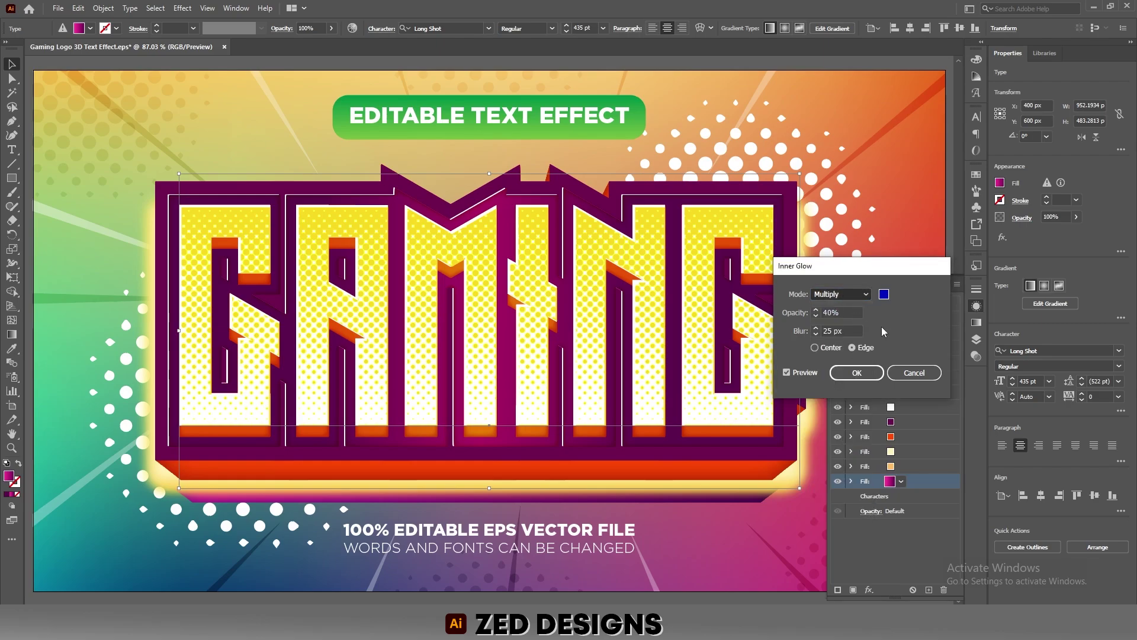
pyautogui.press('Up')
pyautogui.press('Up')
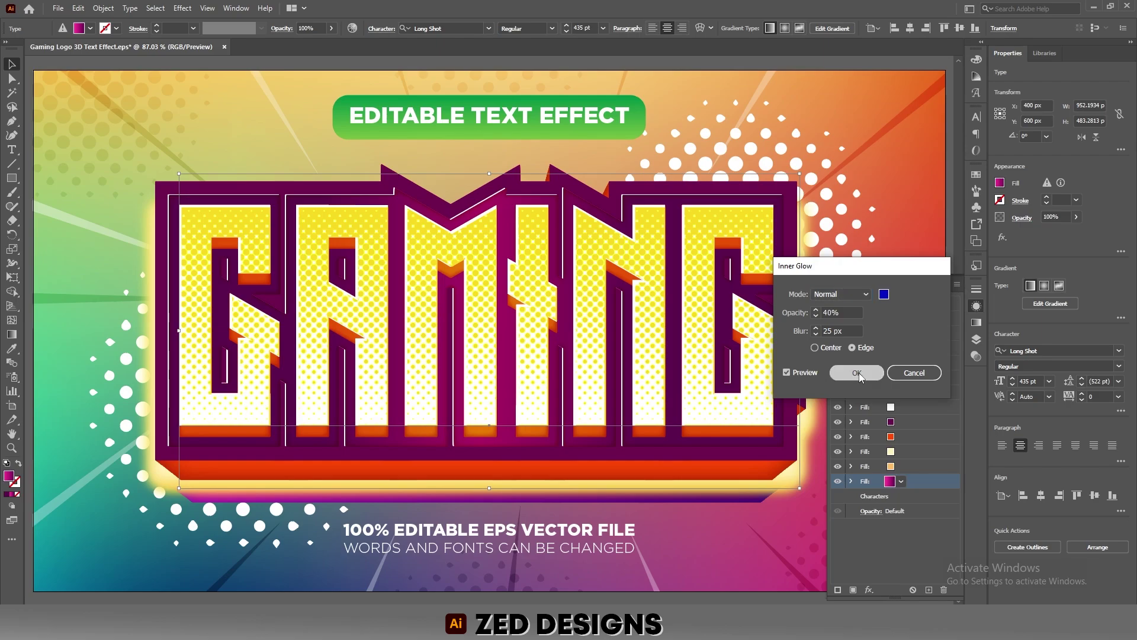
pyautogui.click(859, 372)
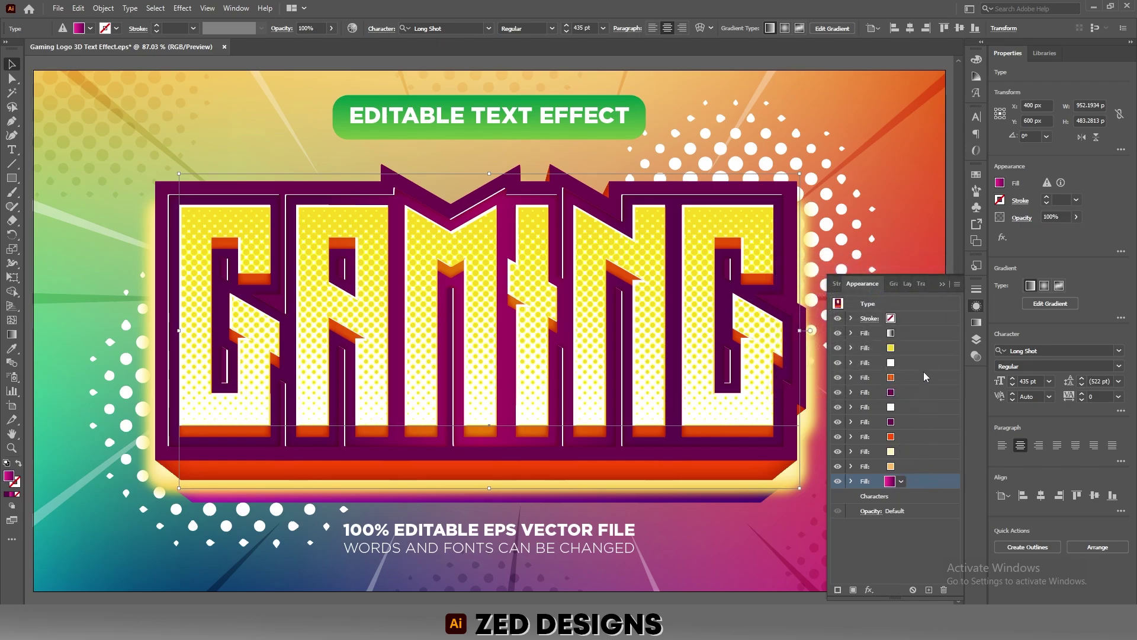
# Warp the GAMING text with an Arc of 0 bend and 10% vertical distortion
pyautogui.click(897, 305)
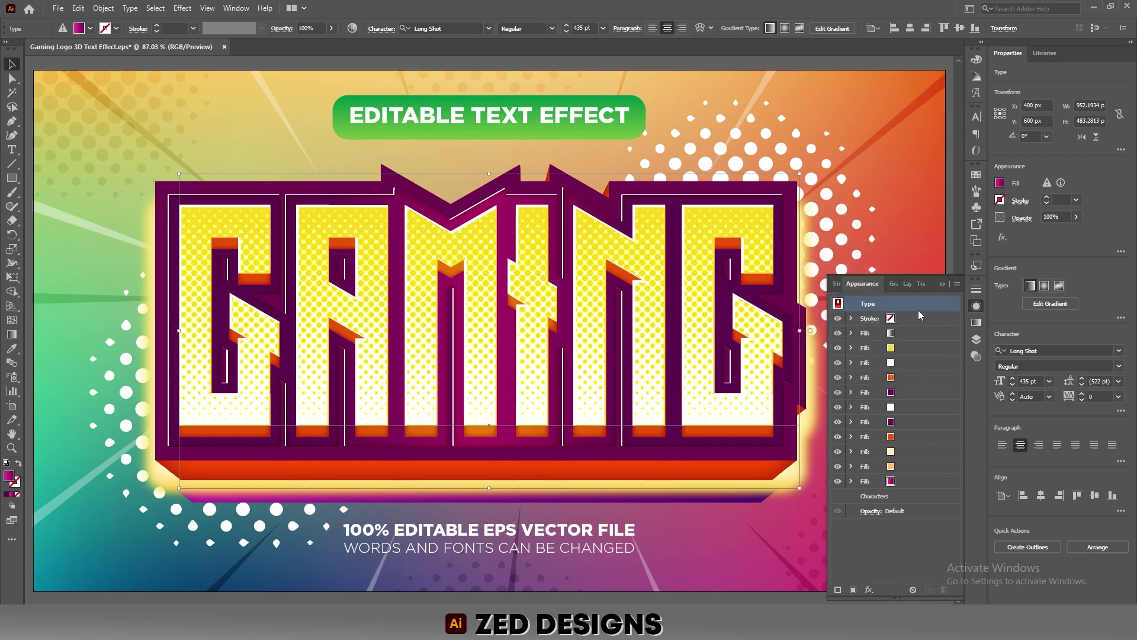
pyautogui.click(871, 589)
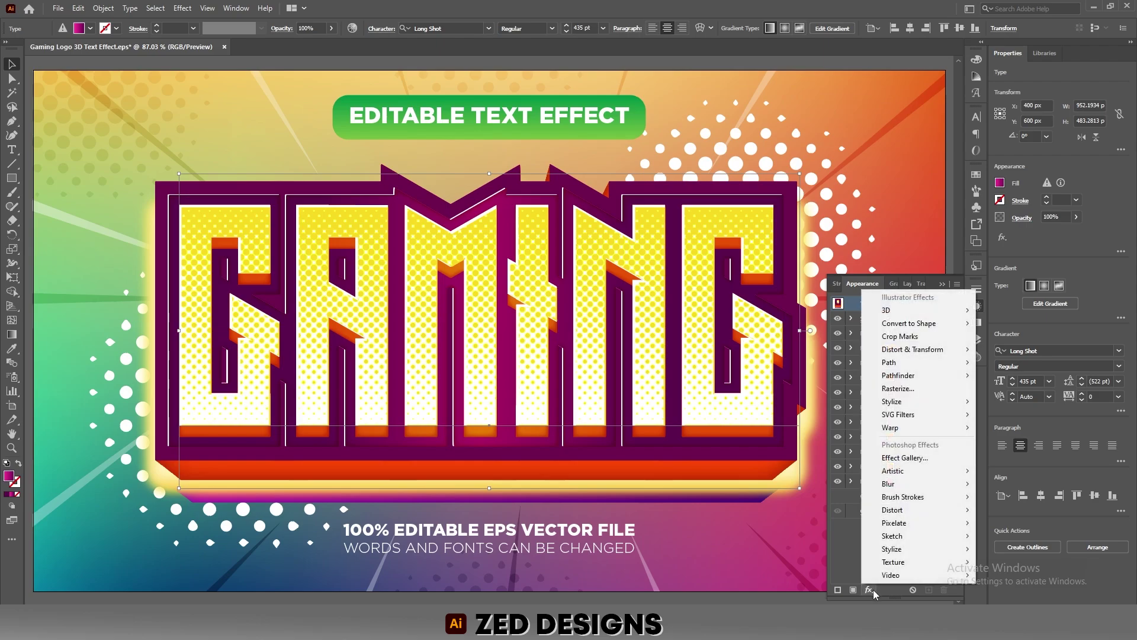
pyautogui.moveTo(936, 434)
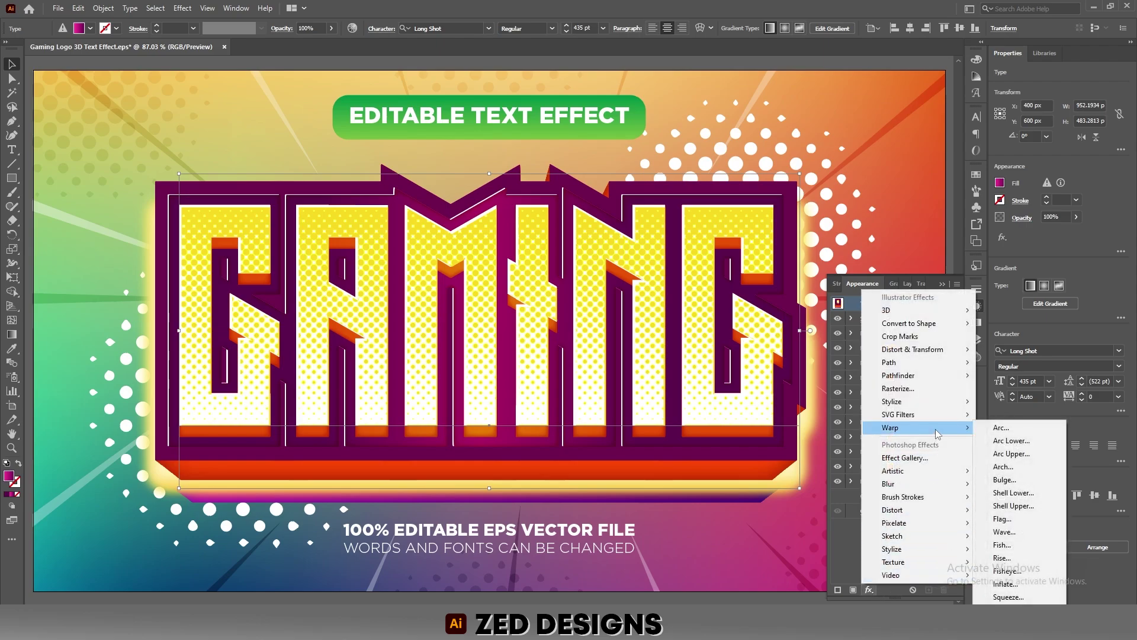
pyautogui.click(1007, 431)
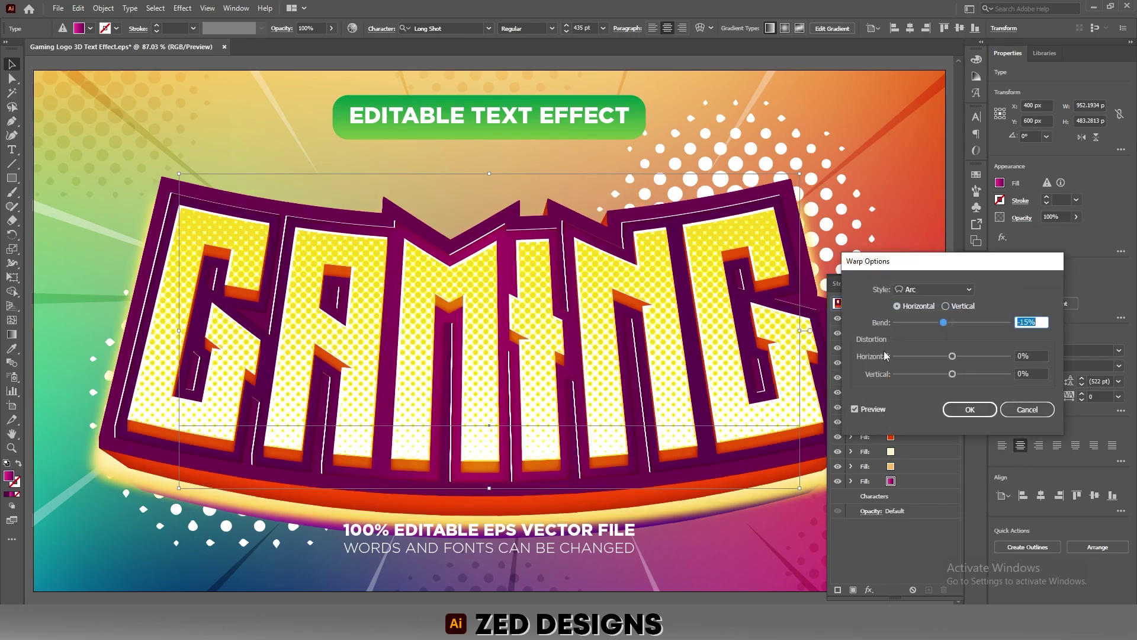
pyautogui.write('0')
pyautogui.click(1040, 375)
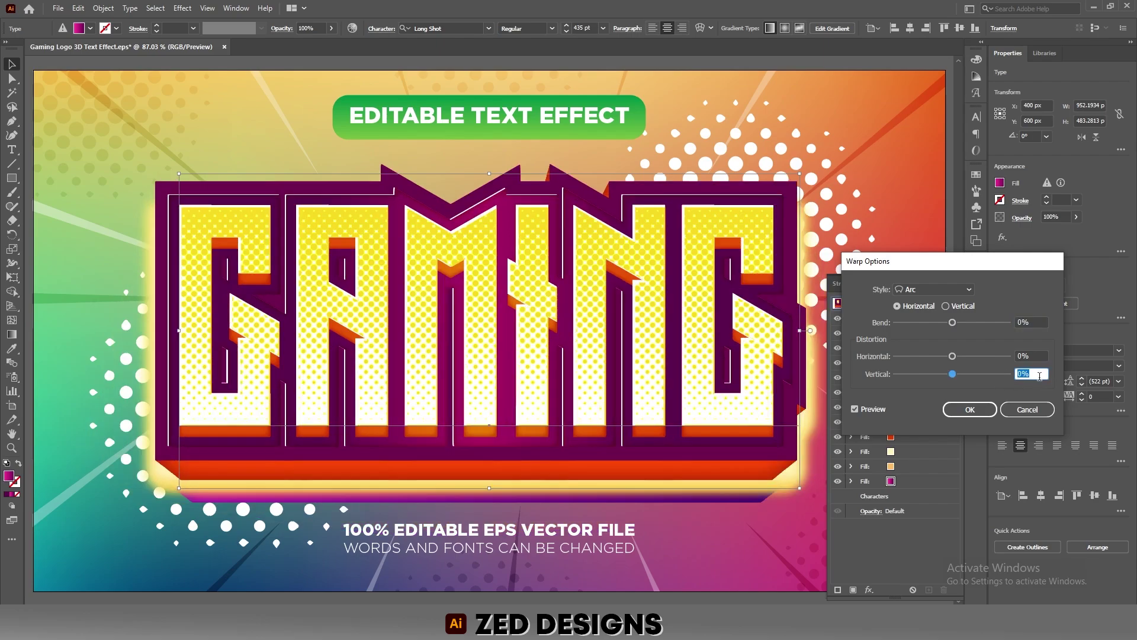
pyautogui.write('10')
pyautogui.hotkey('shift', 'Tab')
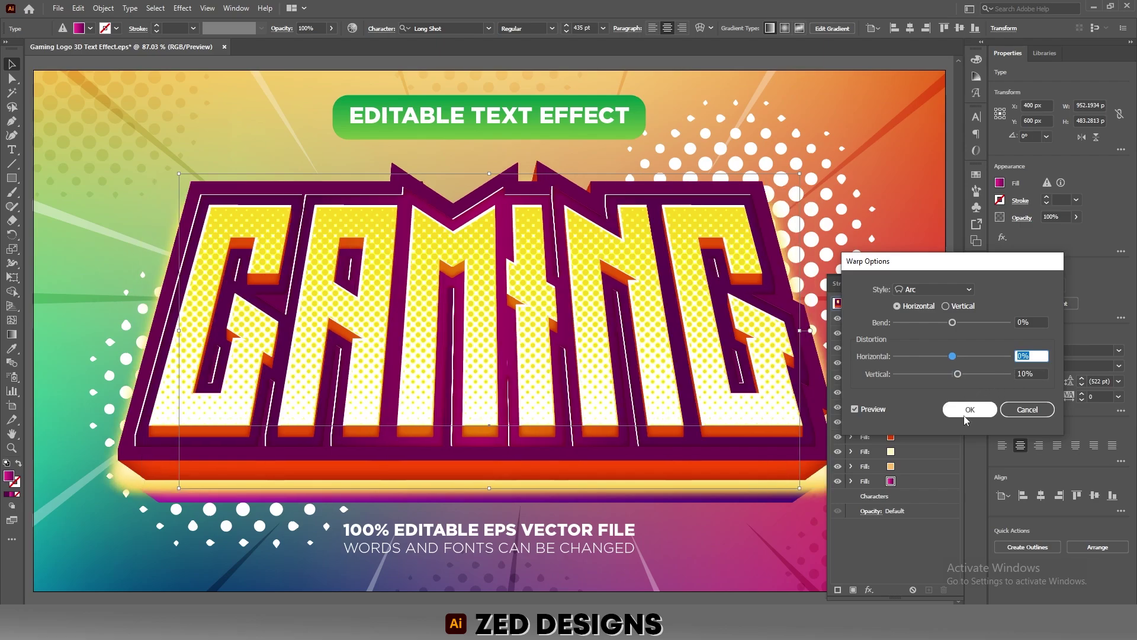
pyautogui.click(970, 411)
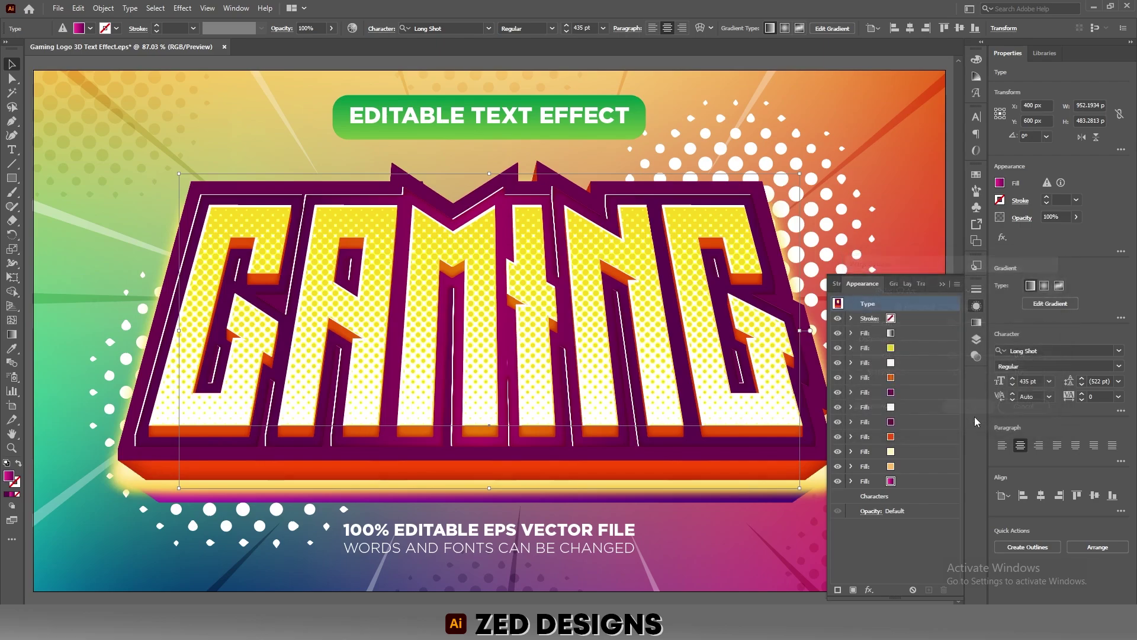
# Add a second Arc Lower warp with -15% bend and 0% vertical distortion, then deselect
pyautogui.click(885, 307)
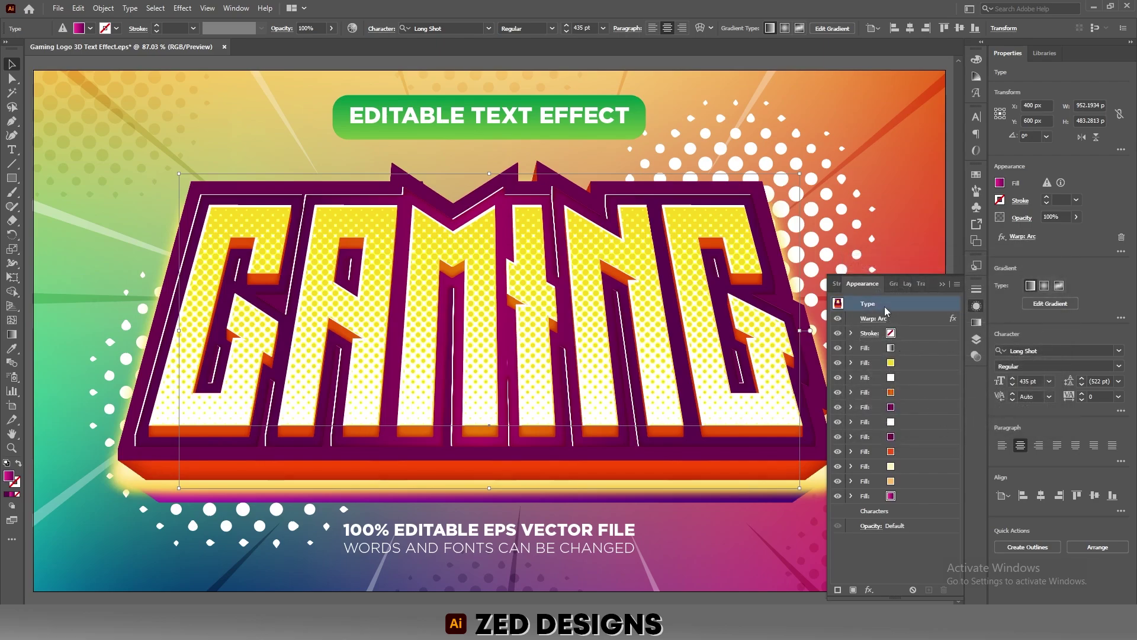
pyautogui.click(869, 590)
pyautogui.moveTo(926, 428)
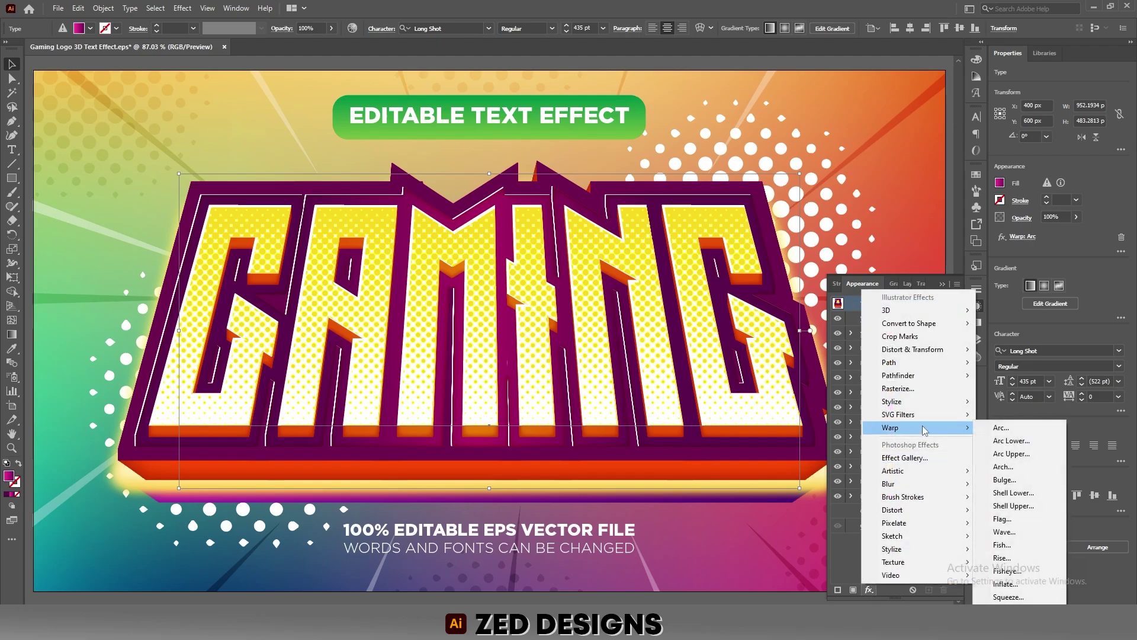
pyautogui.click(1015, 441)
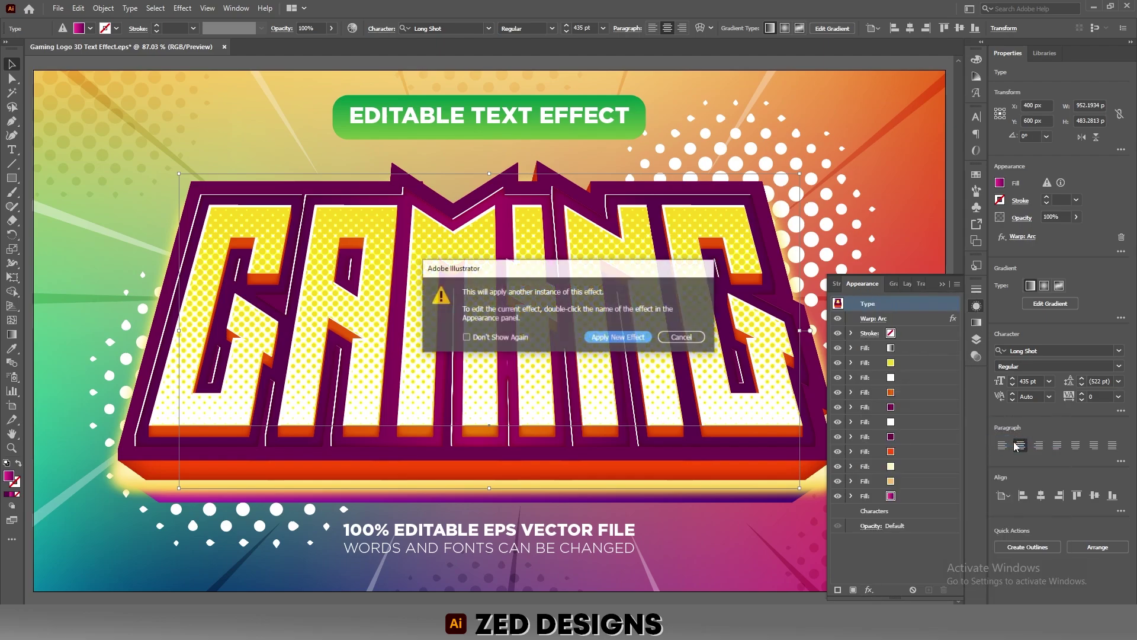
pyautogui.click(621, 338)
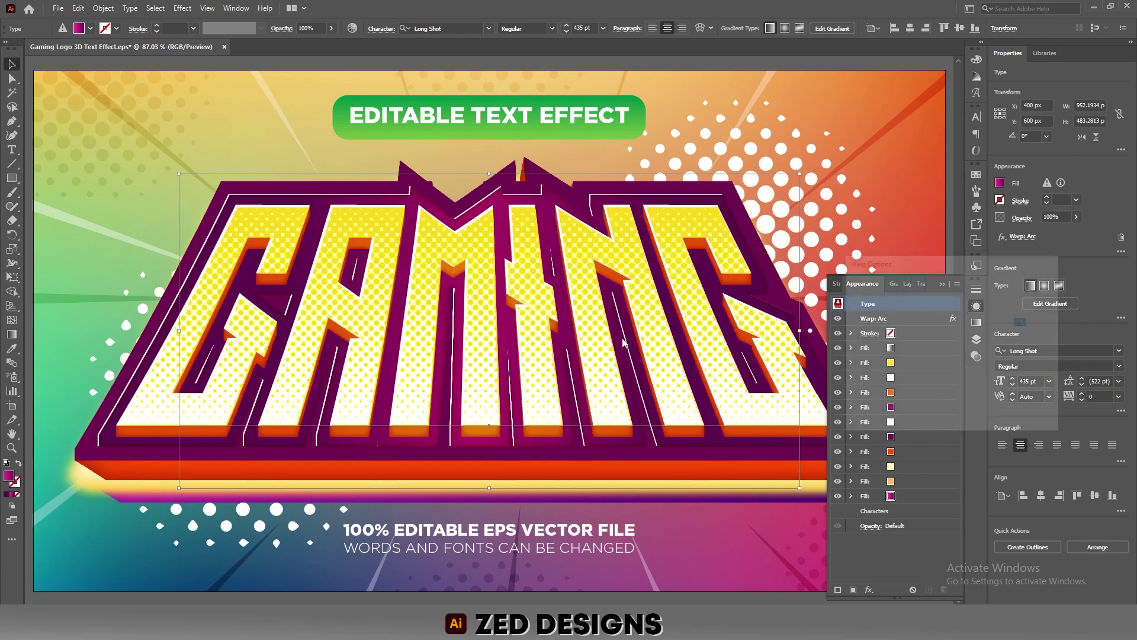
pyautogui.write('-15')
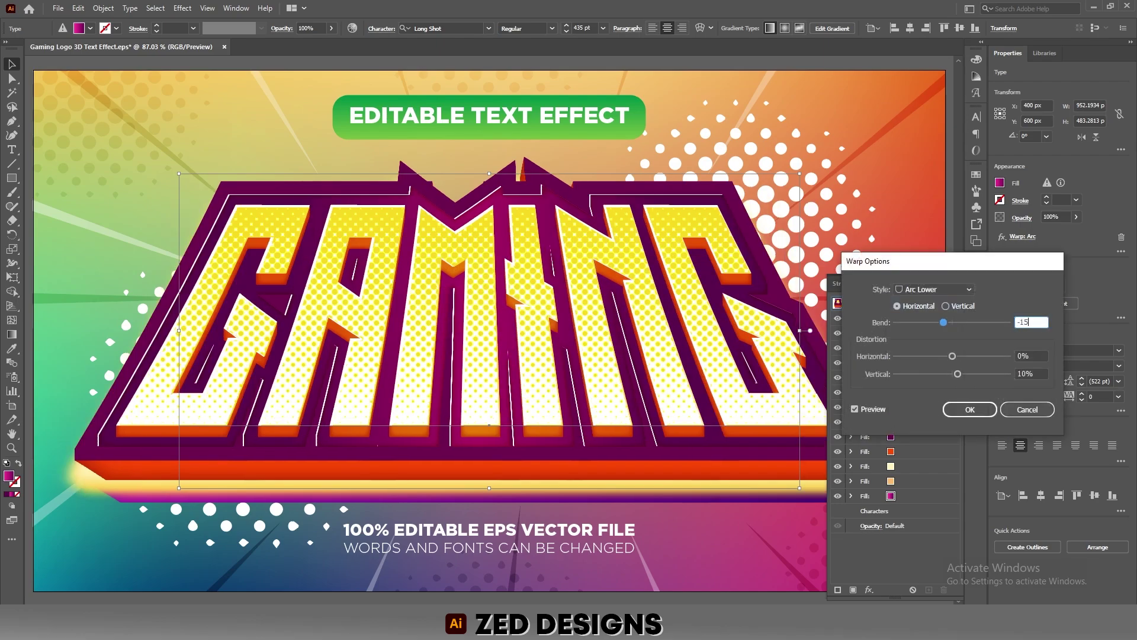
pyautogui.press('Tab')
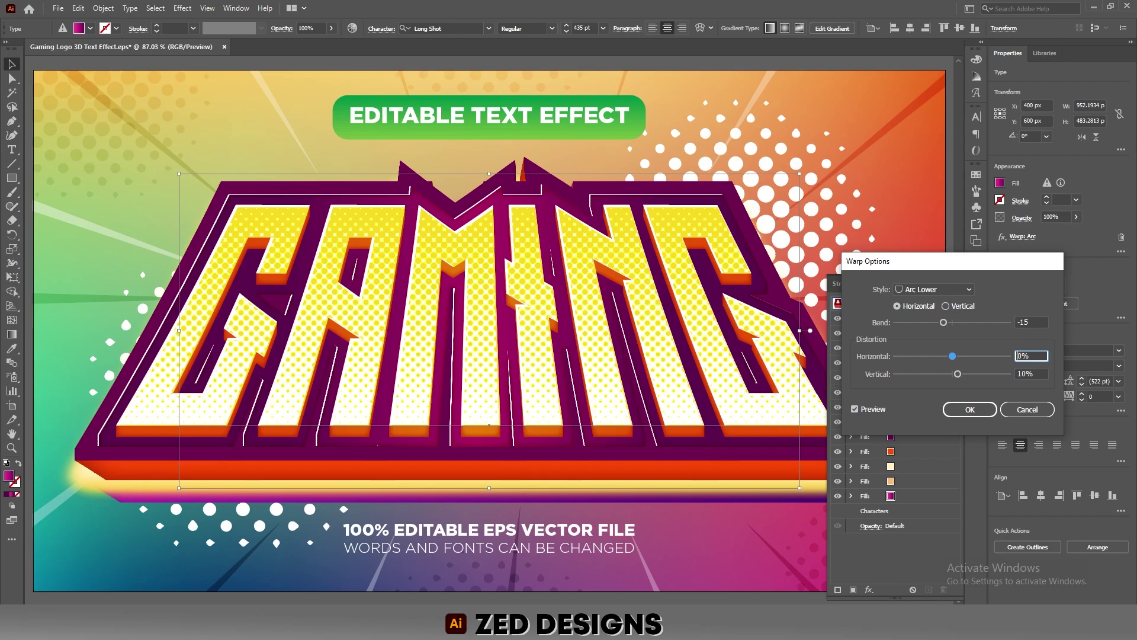
pyautogui.press('Tab')
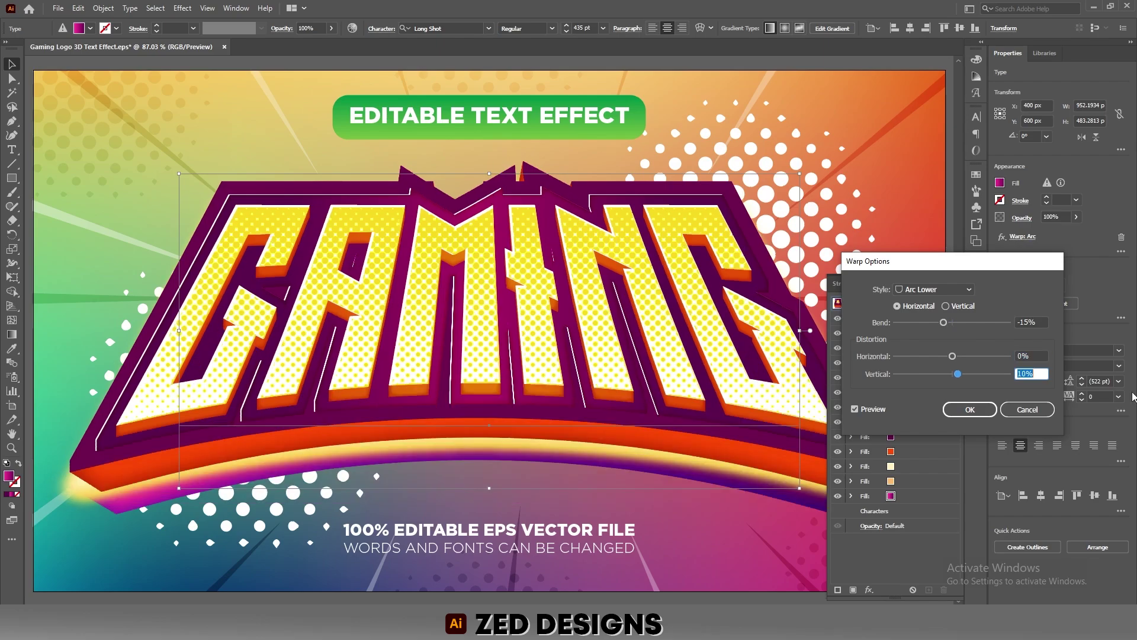
pyautogui.write('0')
pyautogui.hotkey('shift', 'Tab')
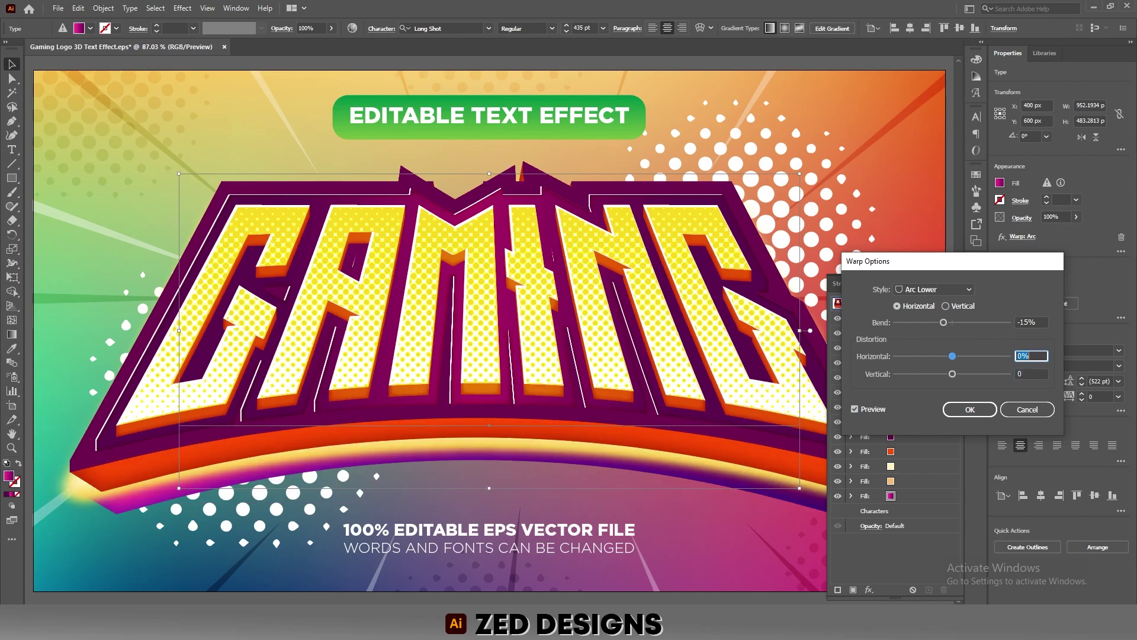
pyautogui.click(971, 411)
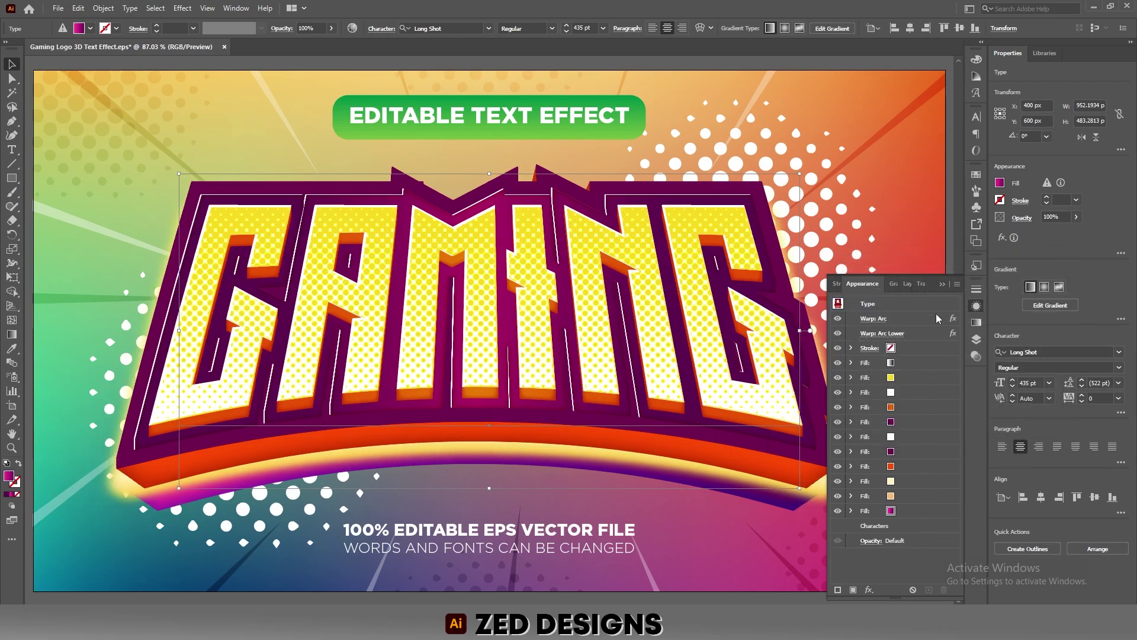
pyautogui.click(942, 284)
pyautogui.click(951, 275)
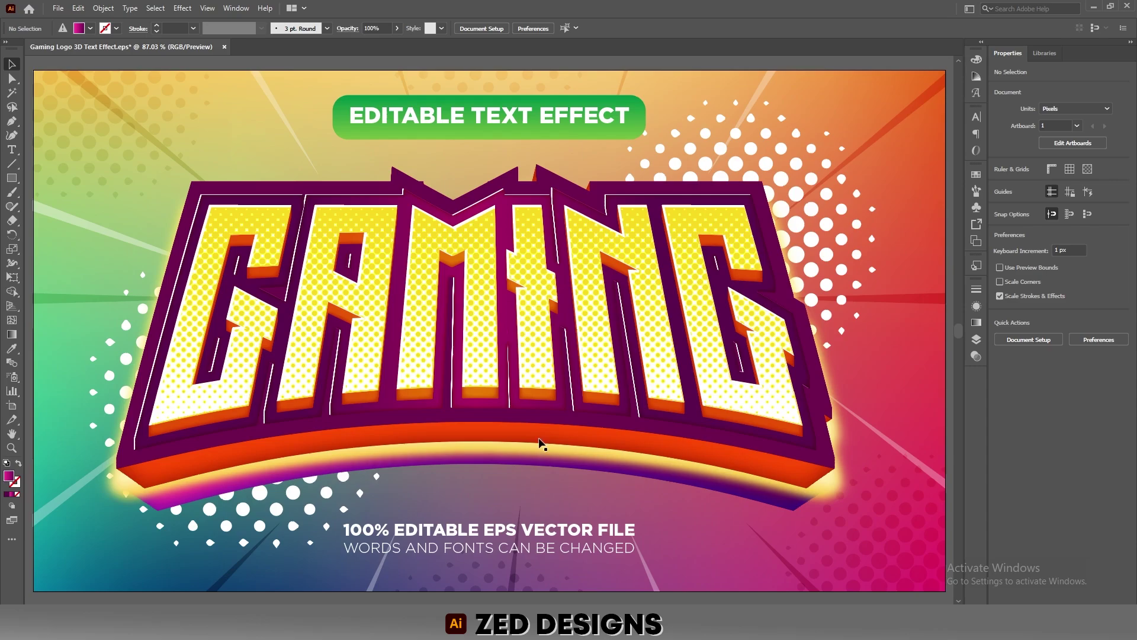
# Duplicate the bottom fill of the GAMING text in the Appearance panel
pyautogui.click(976, 305)
pyautogui.click(915, 511)
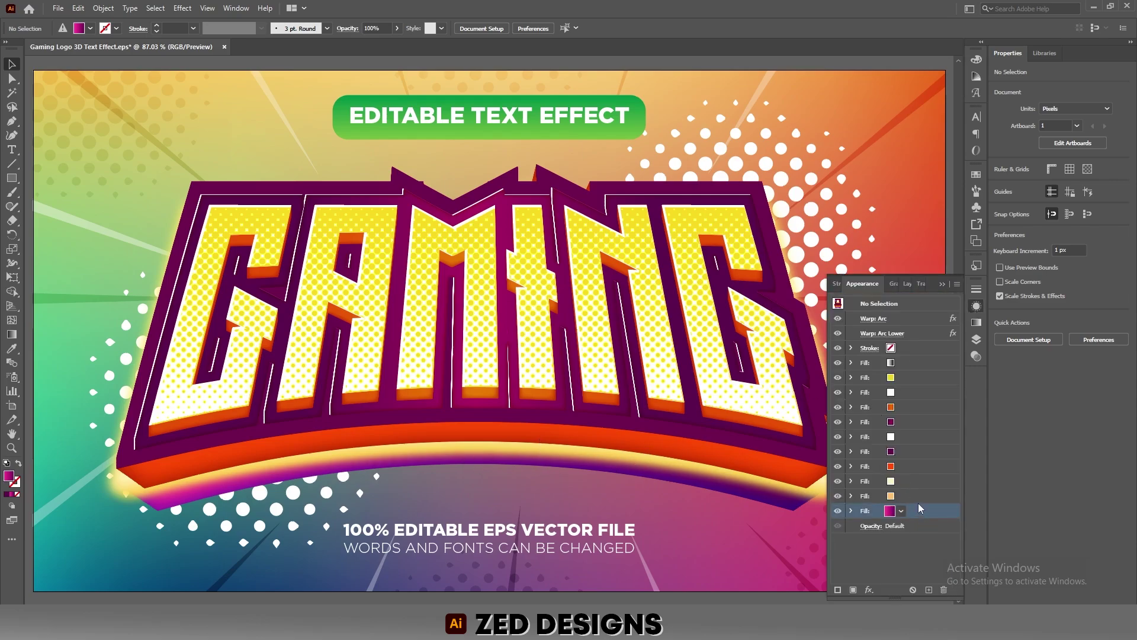
pyautogui.click(928, 590)
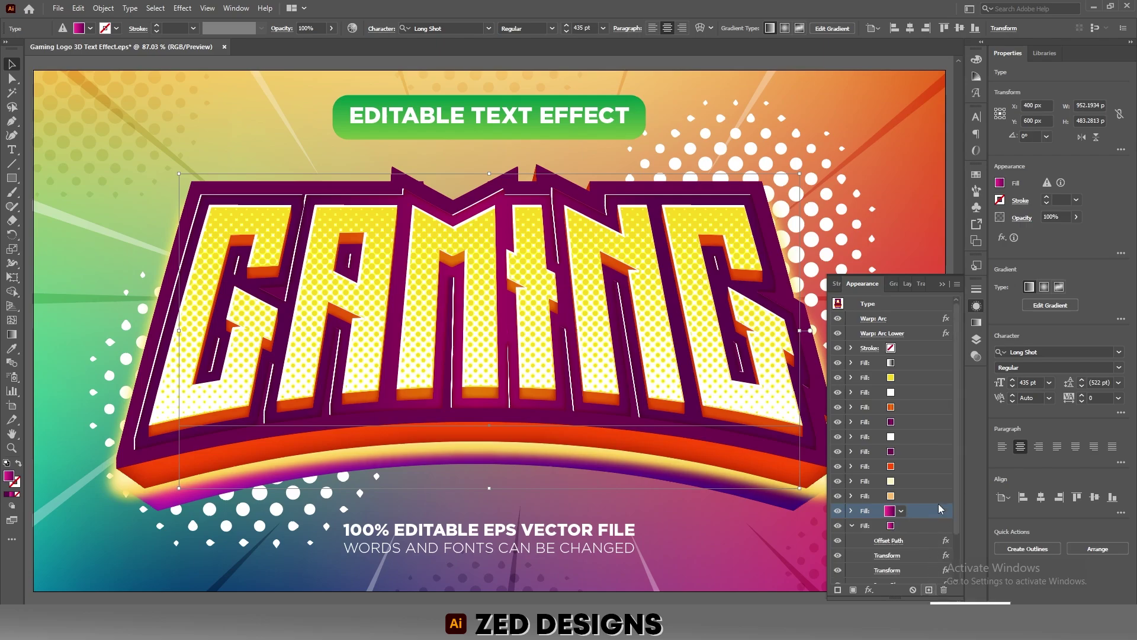
# Make the duplicated fill black and delete its Inner Glow effect
pyautogui.click(918, 526)
pyautogui.scroll(-2, 918, 524)
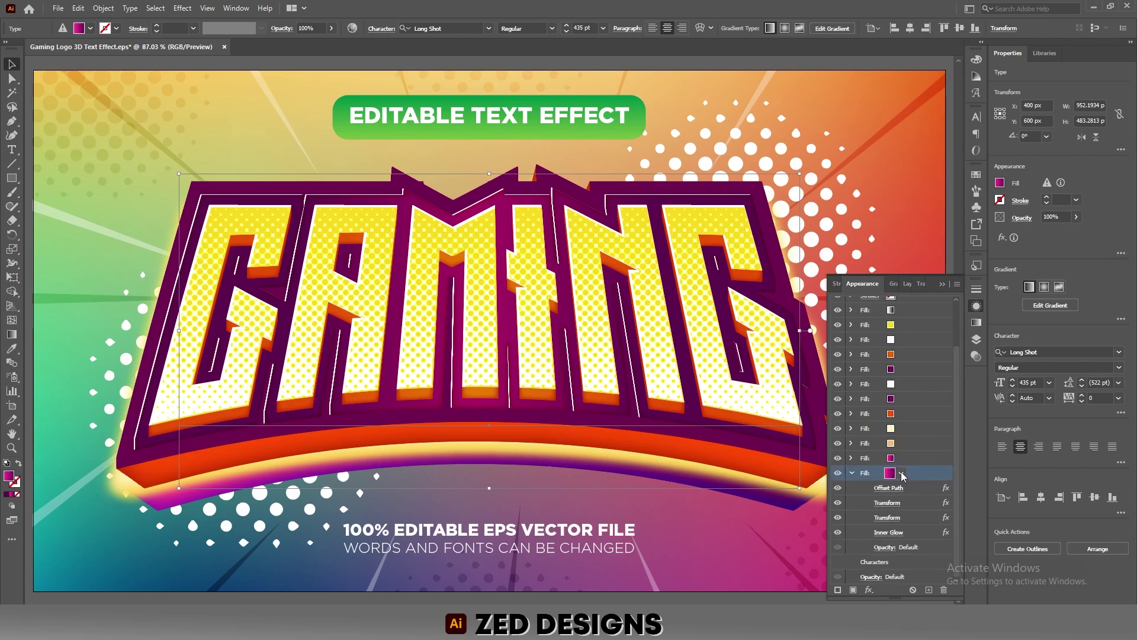
pyautogui.click(901, 472)
pyautogui.click(800, 493)
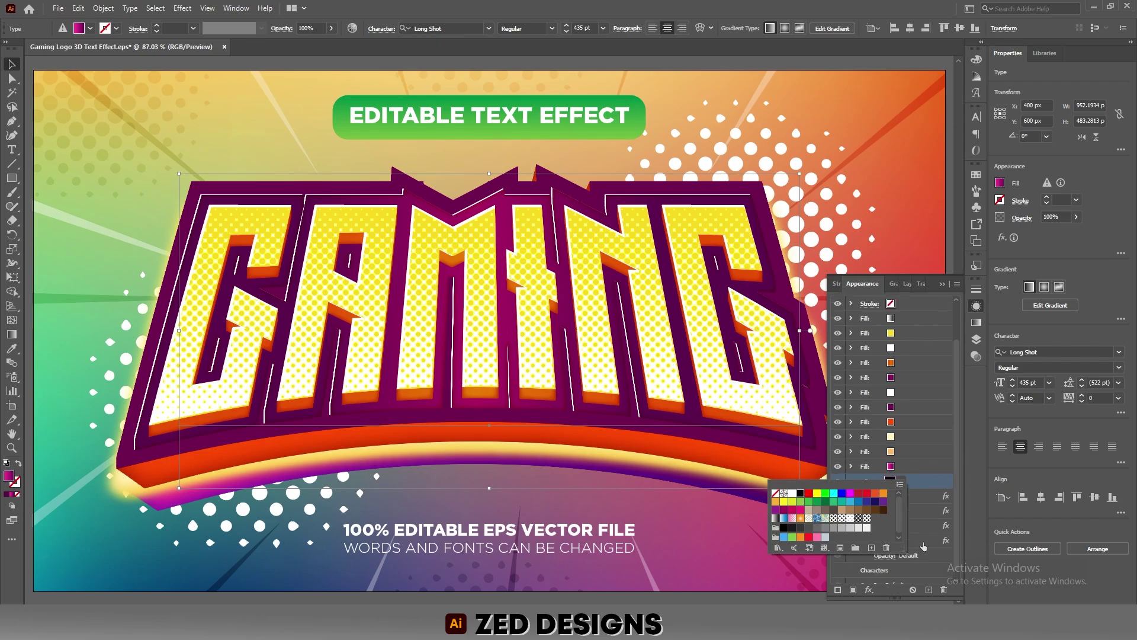
pyautogui.click(930, 542)
pyautogui.click(887, 541)
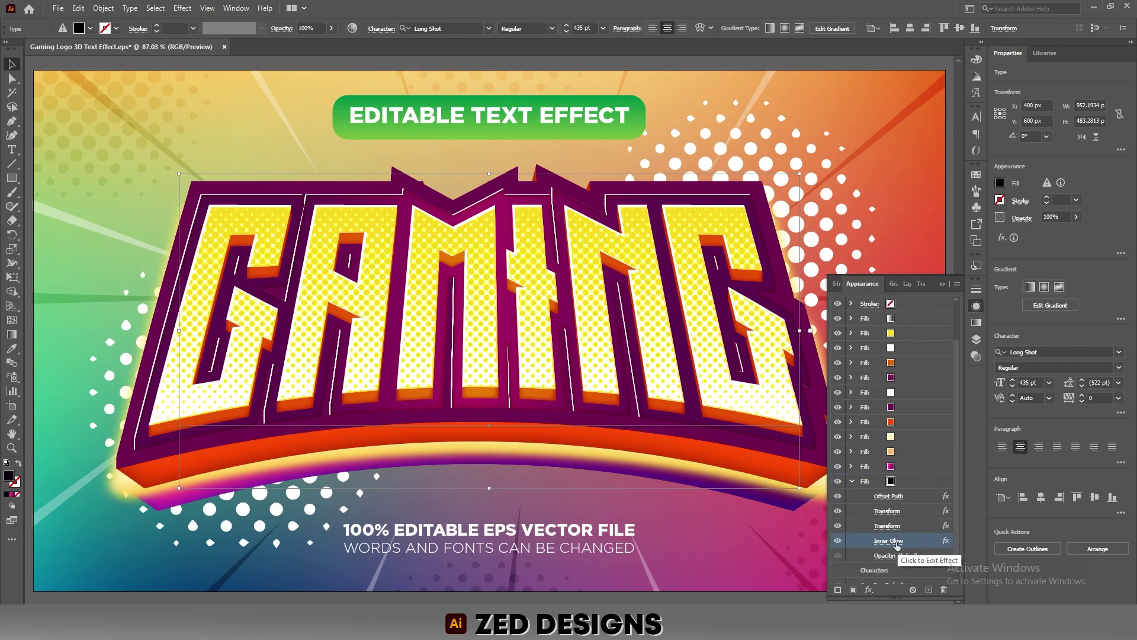
pyautogui.click(944, 590)
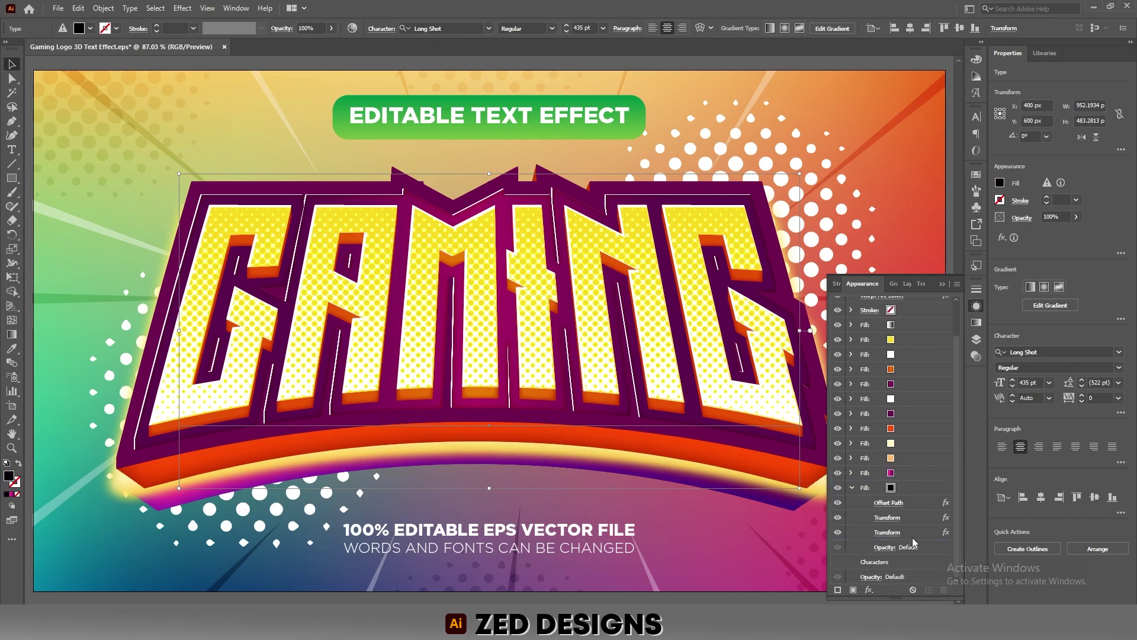
# Set the black fill's second Transform effect to 60 copies
pyautogui.click(913, 489)
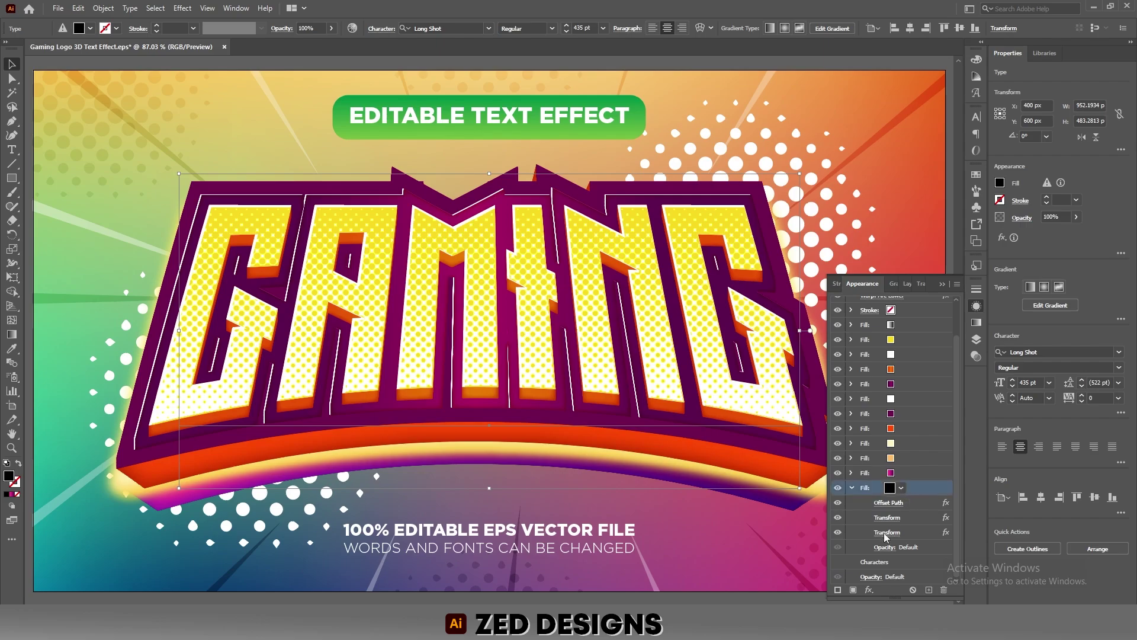
pyautogui.click(887, 532)
pyautogui.click(917, 402)
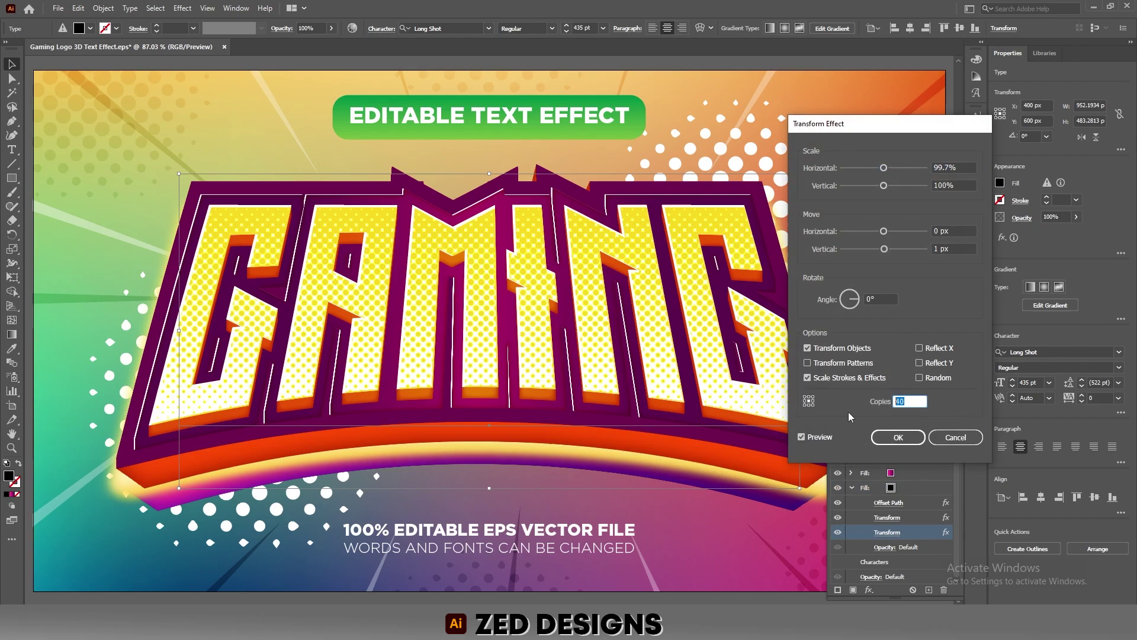
pyautogui.write('60')
pyautogui.press('Tab')
pyautogui.click(898, 437)
pyautogui.click(913, 498)
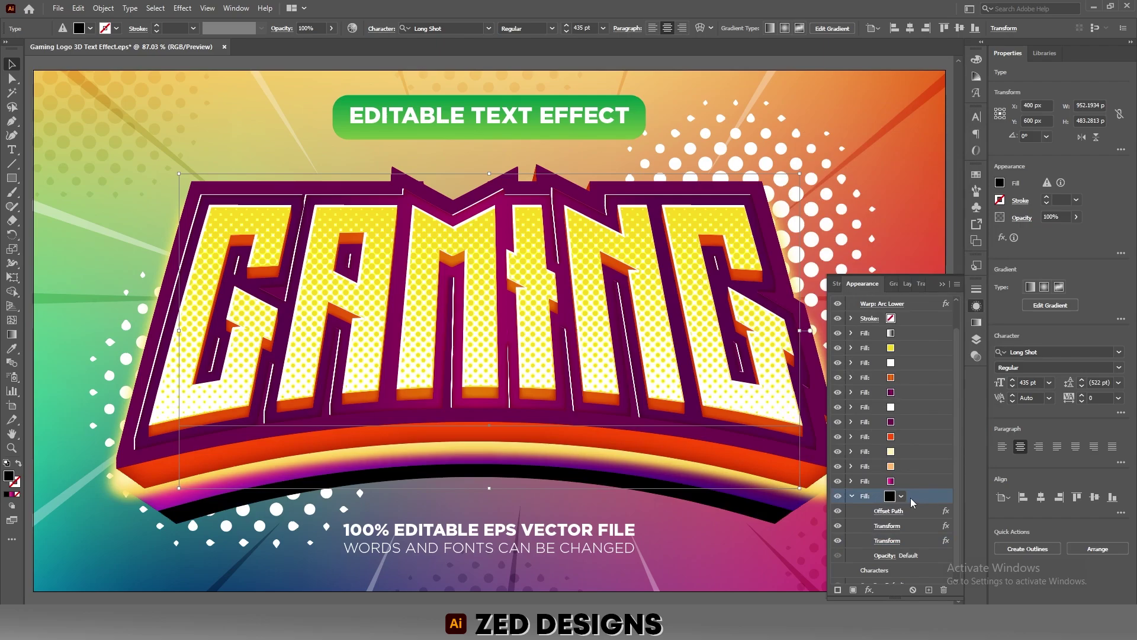
# Apply a Gaussian Blur with a 15-pixel radius to the black fill
pyautogui.click(869, 590)
pyautogui.click(815, 421)
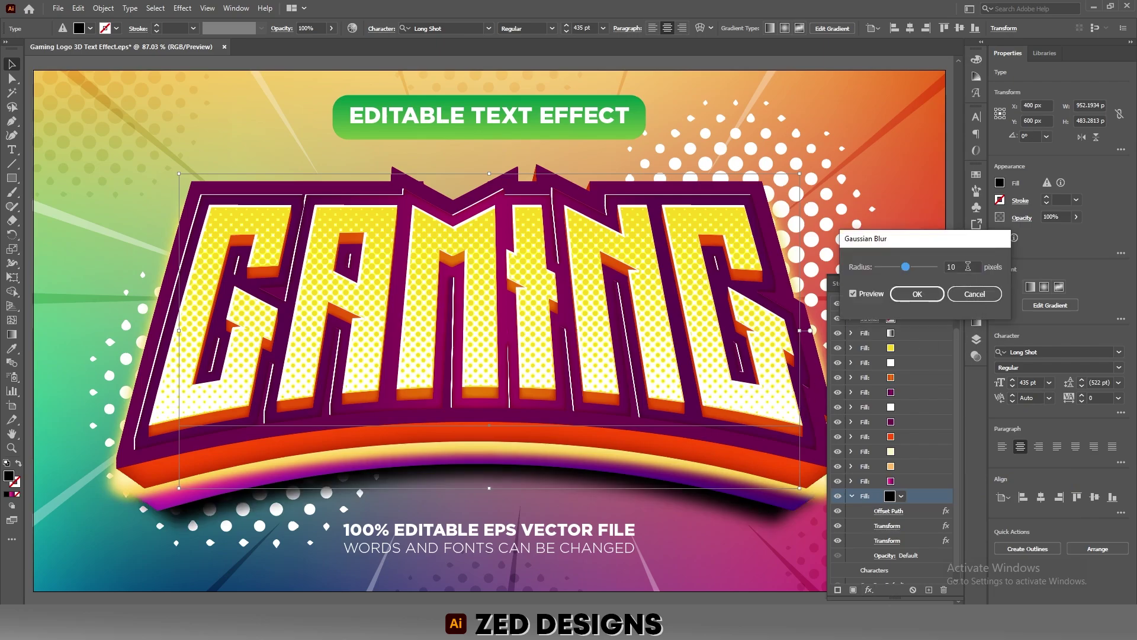
pyautogui.press('Tab')
pyautogui.write('15')
pyautogui.press('Tab')
pyautogui.click(918, 294)
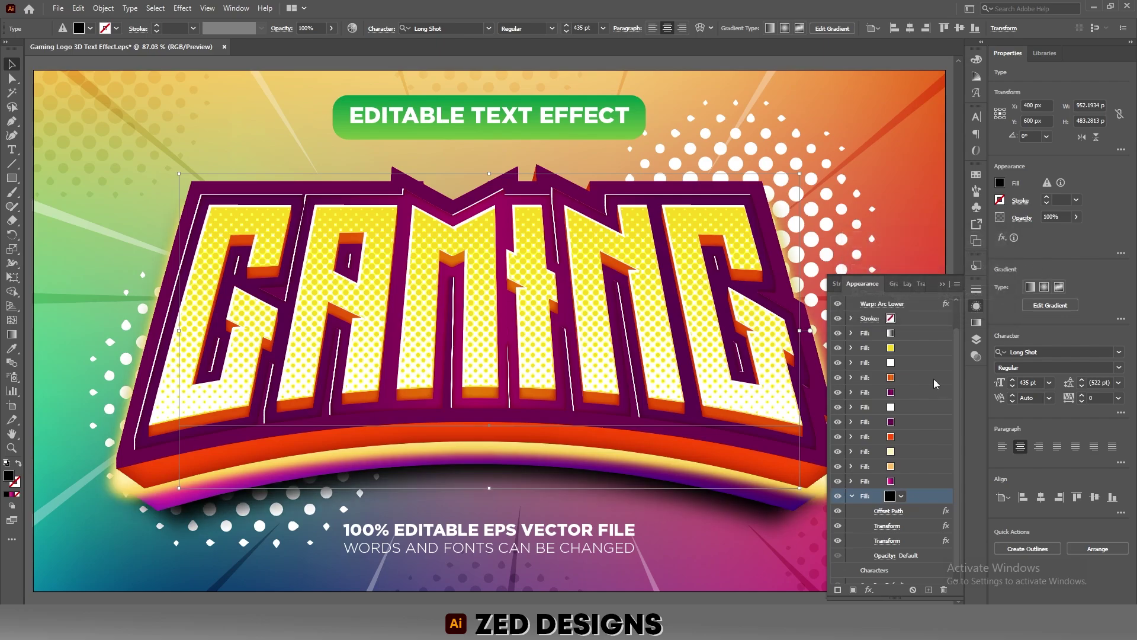
# Collapse the fill's effects and Appearance panel, then deselect the GAMING text to view the result
pyautogui.click(851, 496)
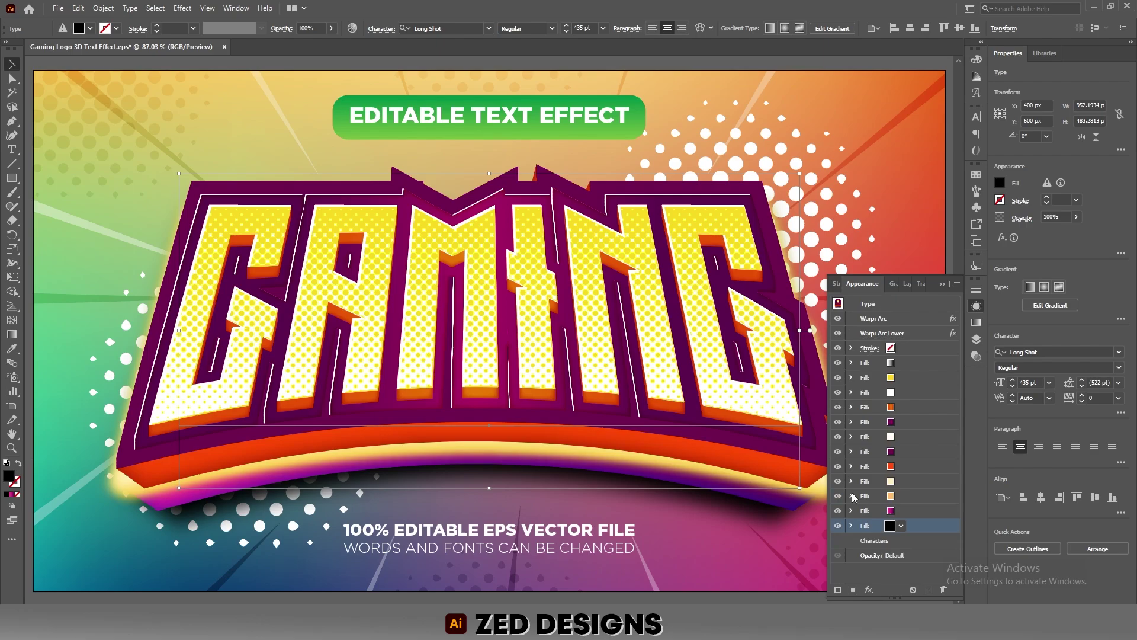
pyautogui.click(942, 285)
pyautogui.click(893, 298)
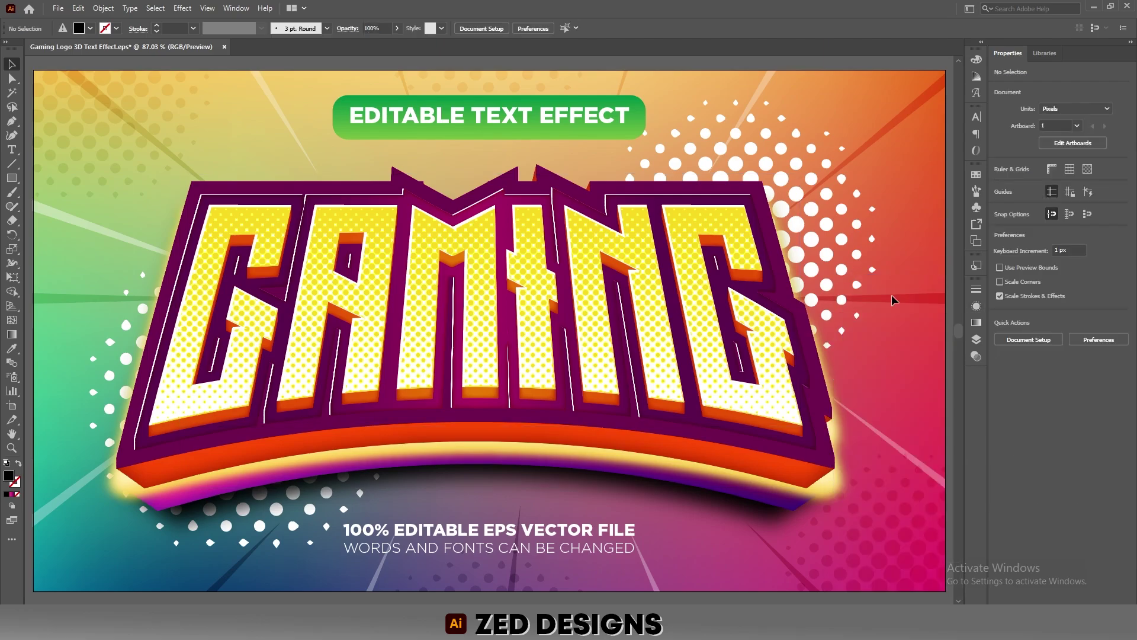